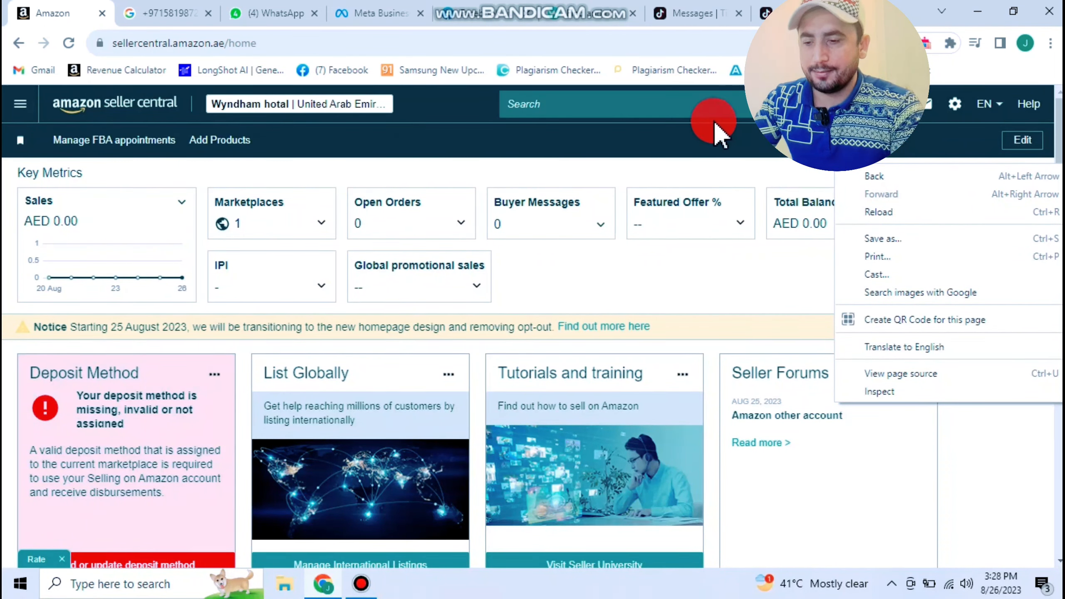
# - Open the Seller Central main menu and browse Catalog and Inventory, ending on Inventory
pyautogui.click(694, 121)
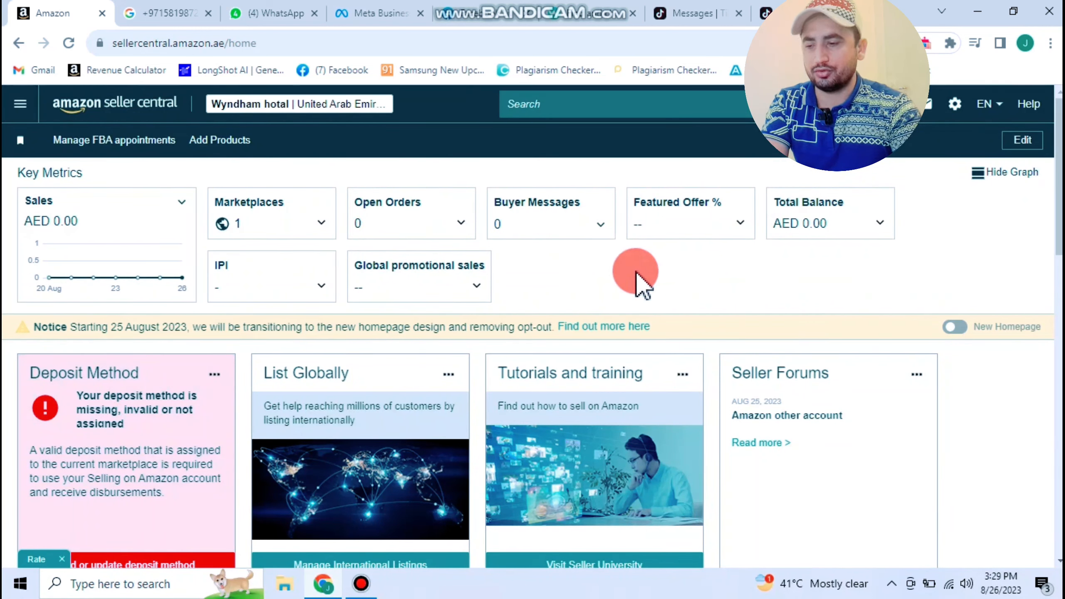
pyautogui.click(369, 106)
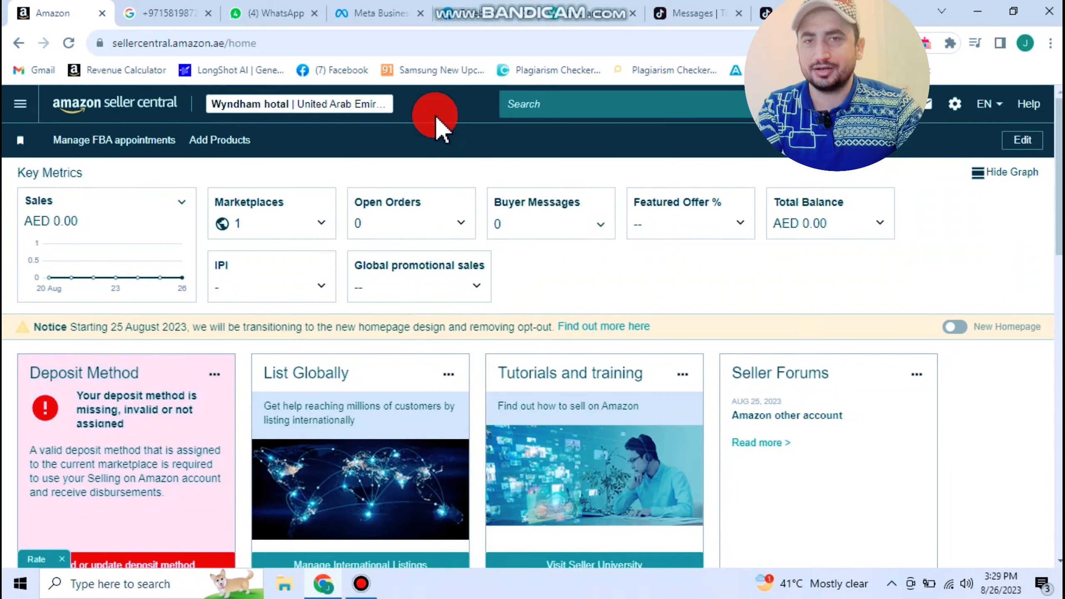
pyautogui.click(19, 105)
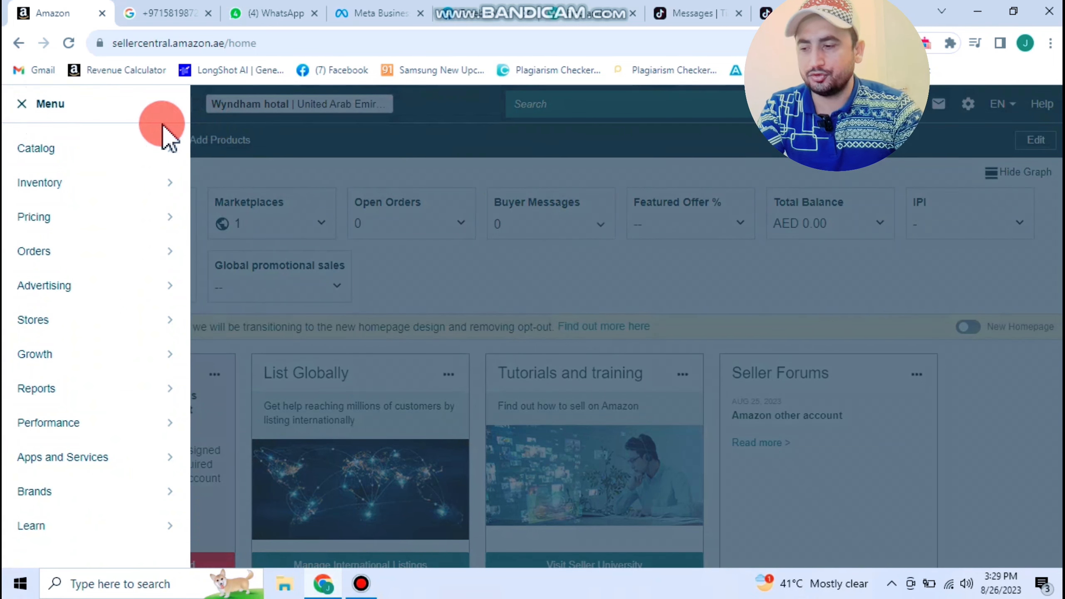
pyautogui.moveTo(58, 163)
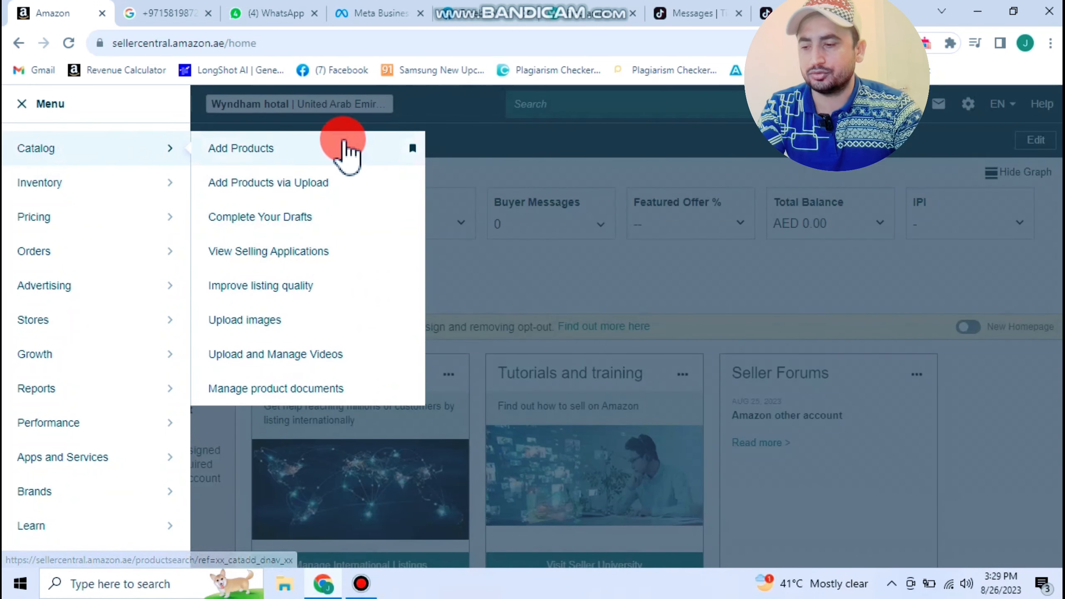
pyautogui.moveTo(142, 191)
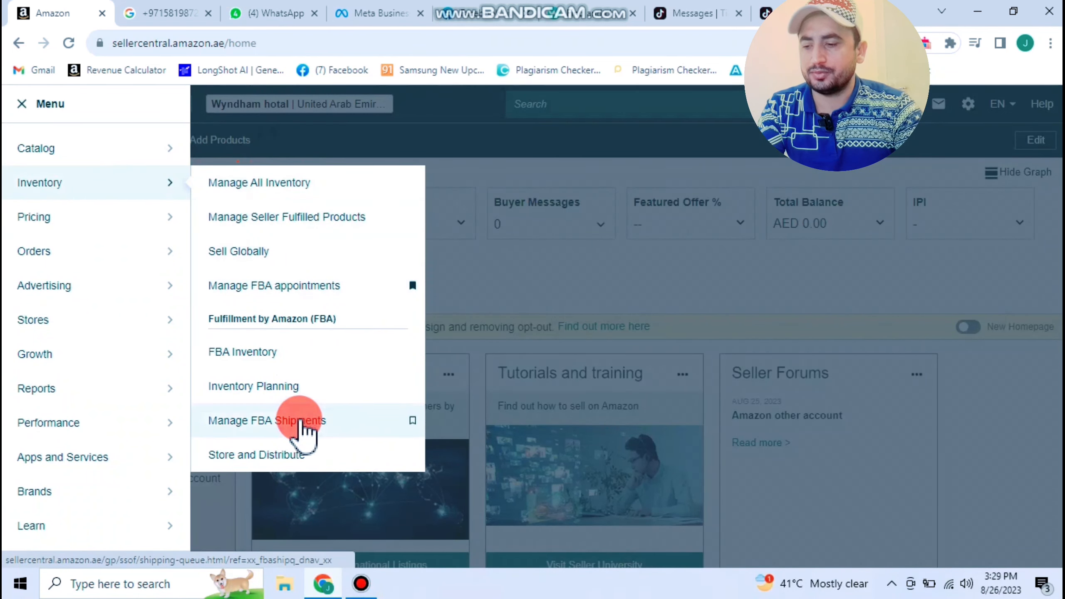
pyautogui.moveTo(143, 235)
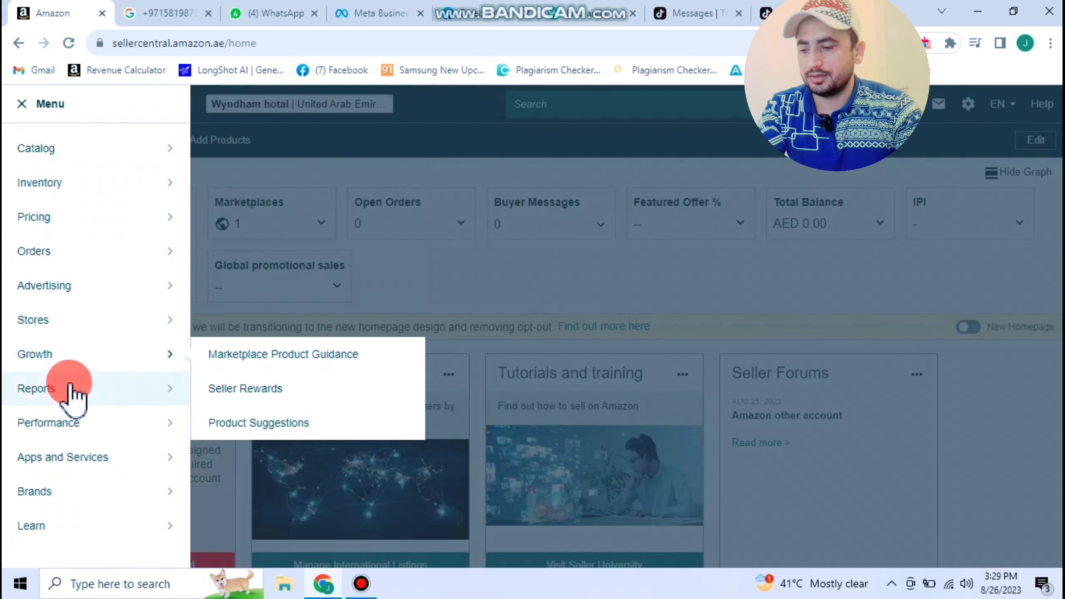
pyautogui.moveTo(74, 332)
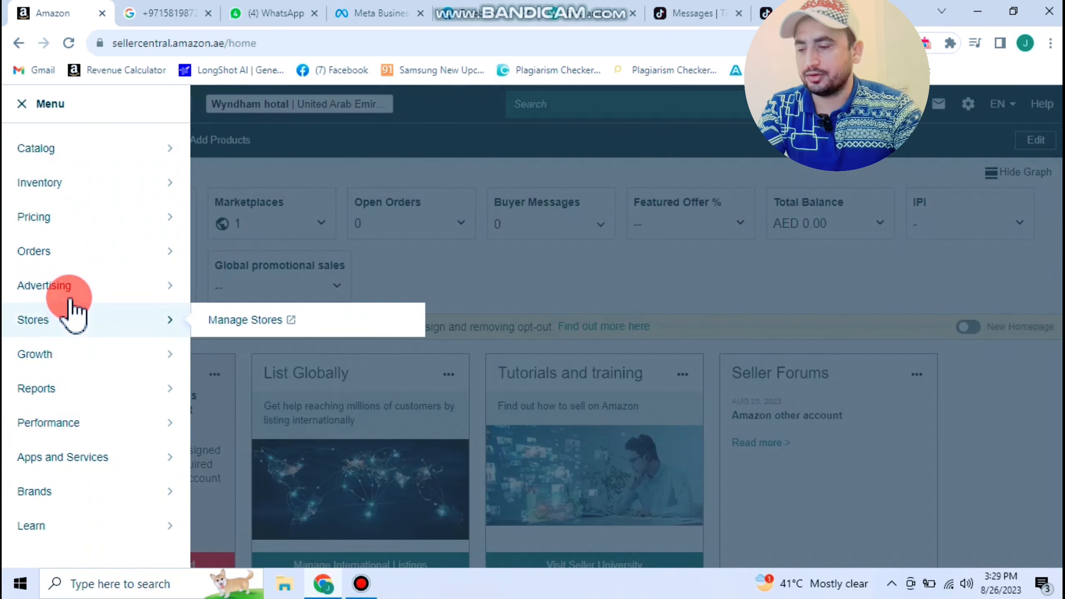
pyautogui.moveTo(77, 251)
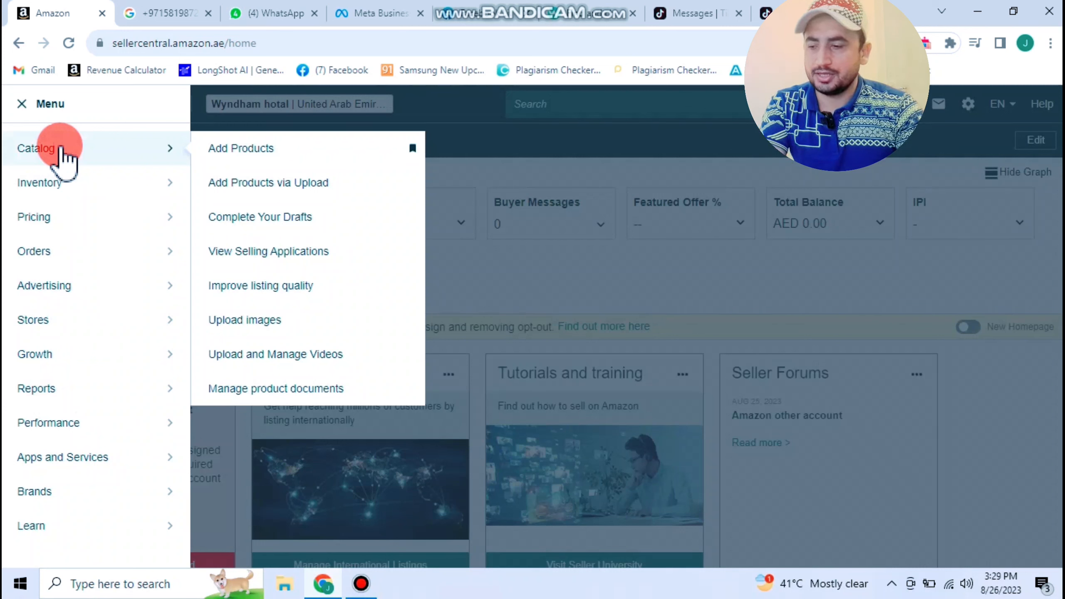
pyautogui.moveTo(63, 187)
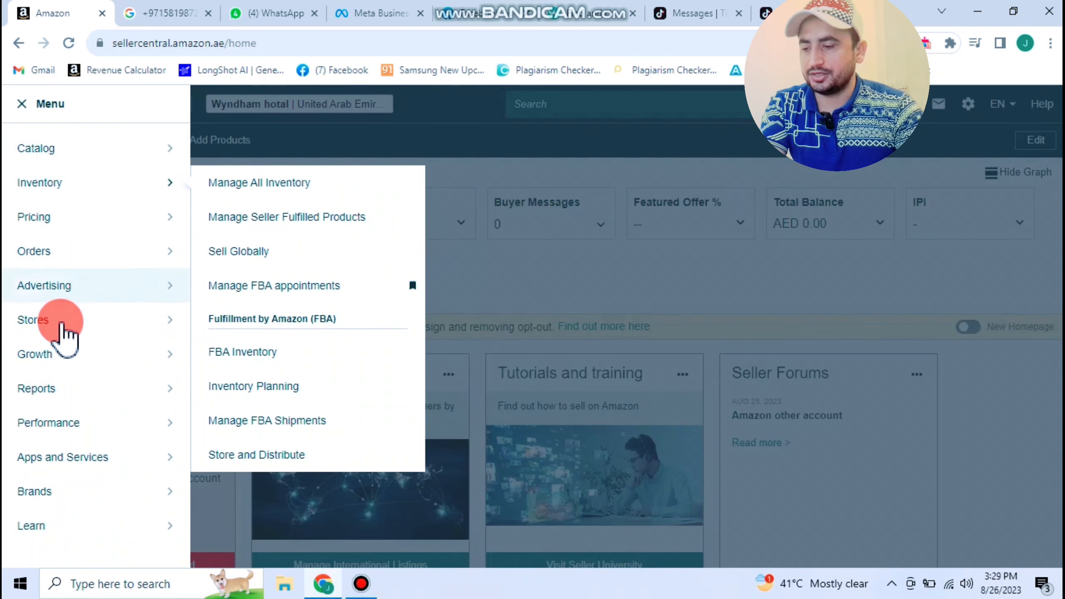
pyautogui.moveTo(64, 394)
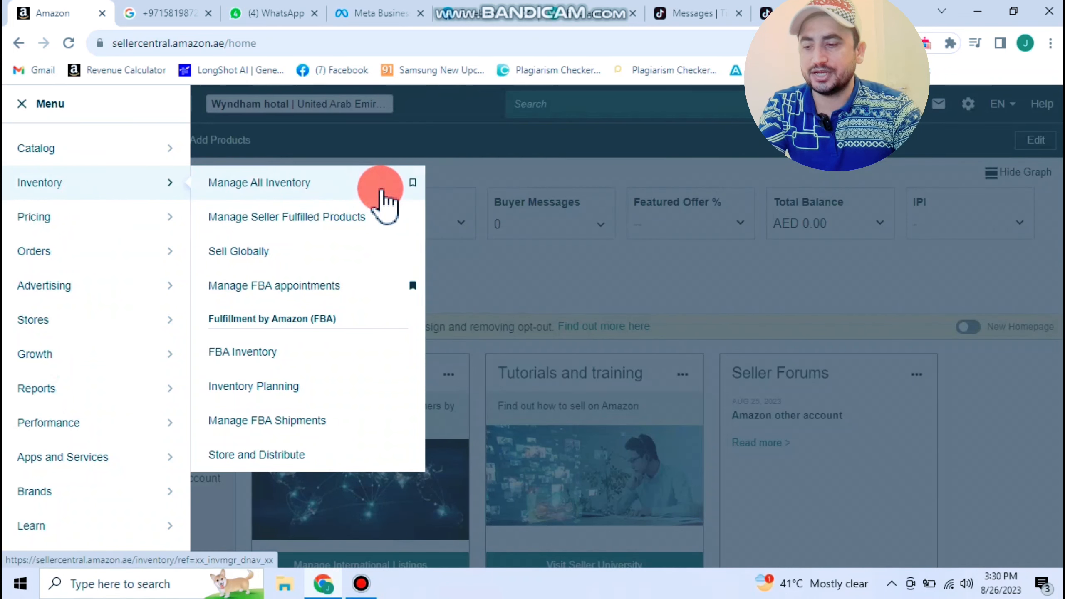
# - Open Manage All Inventory and review the three out-of-stock products, including UV Gloves at AED 70.00
pyautogui.click(382, 198)
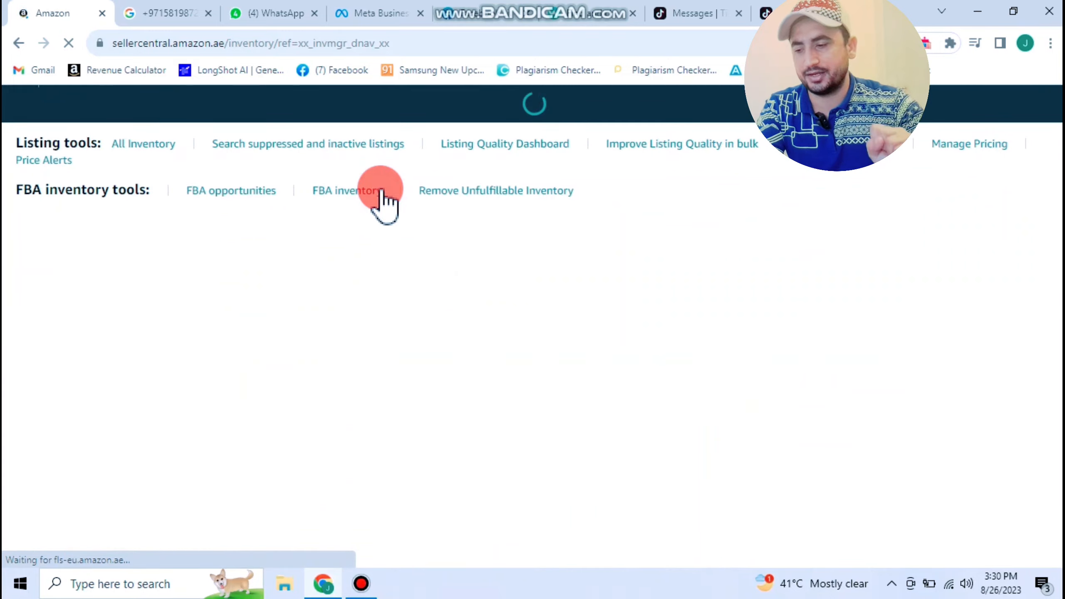
pyautogui.scroll(-3, 380, 191)
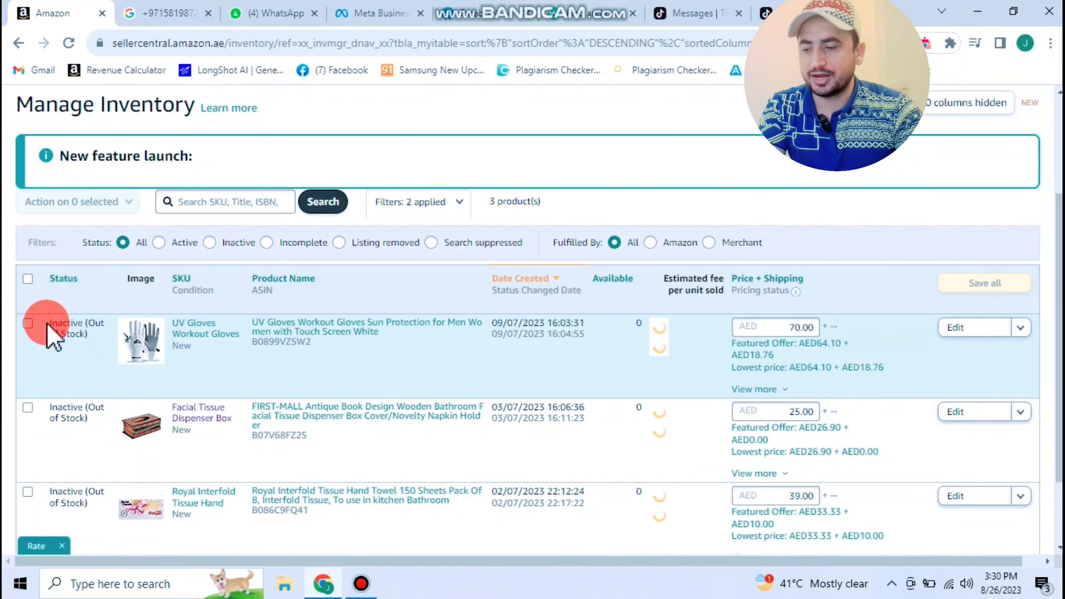
pyautogui.moveTo(48, 322); pyautogui.dragTo(81, 334)
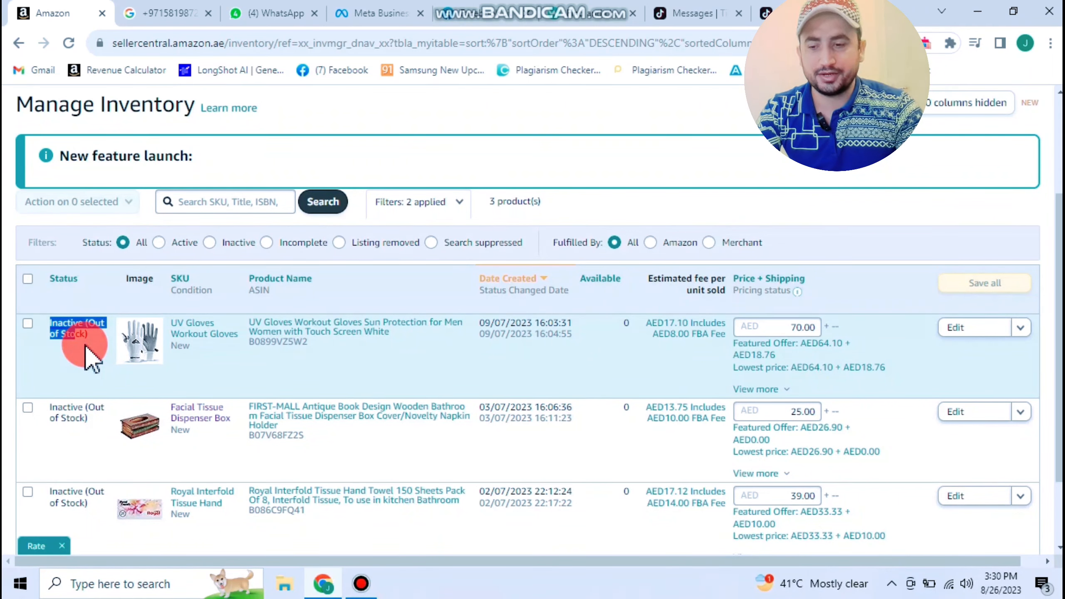
pyautogui.click(431, 97)
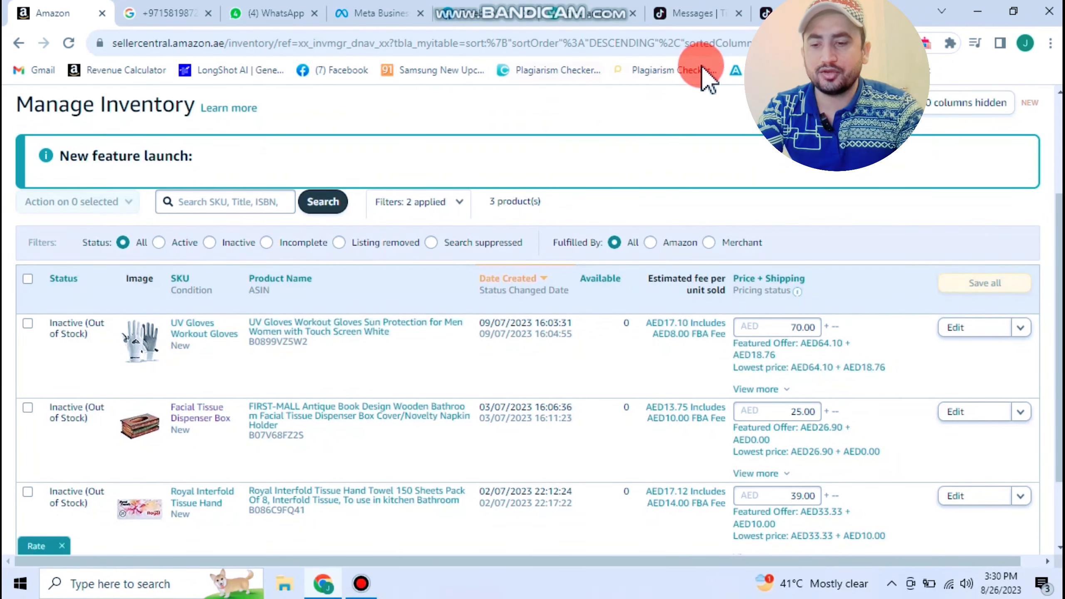
pyautogui.scroll(3, 994, 155)
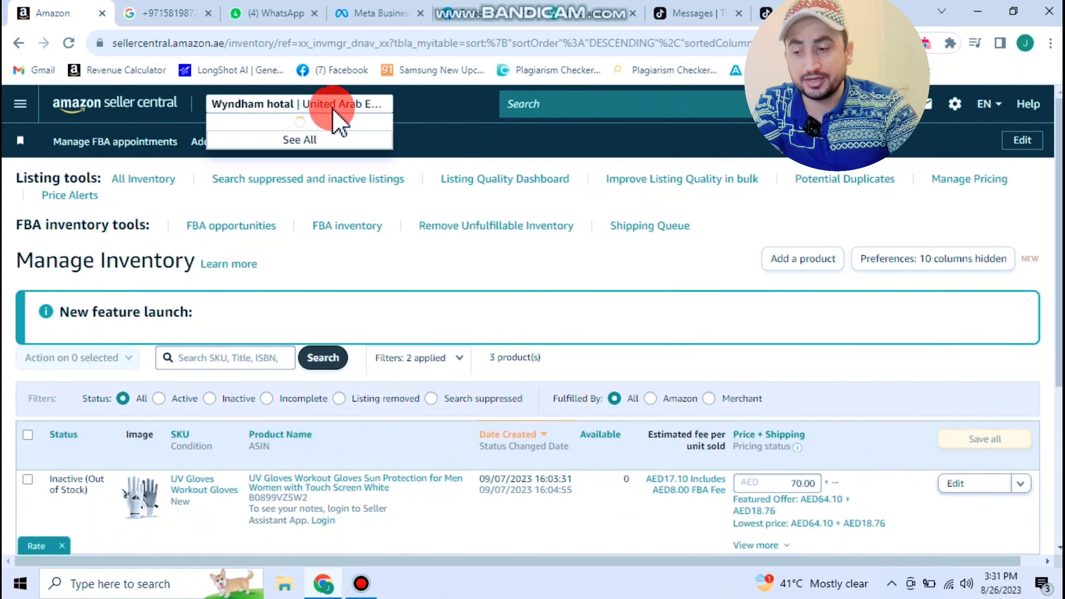
pyautogui.moveTo(323, 104)
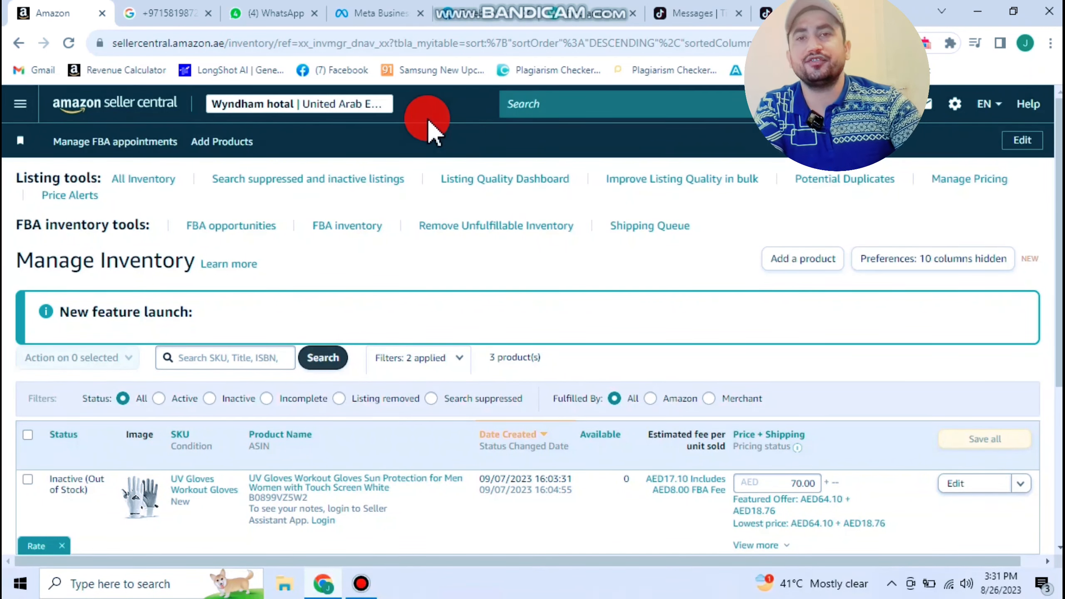
# - From Shipping Settings, read the Easy Ship section and switch on the Easy Ship opt-in toggle
pyautogui.moveTo(955, 109)
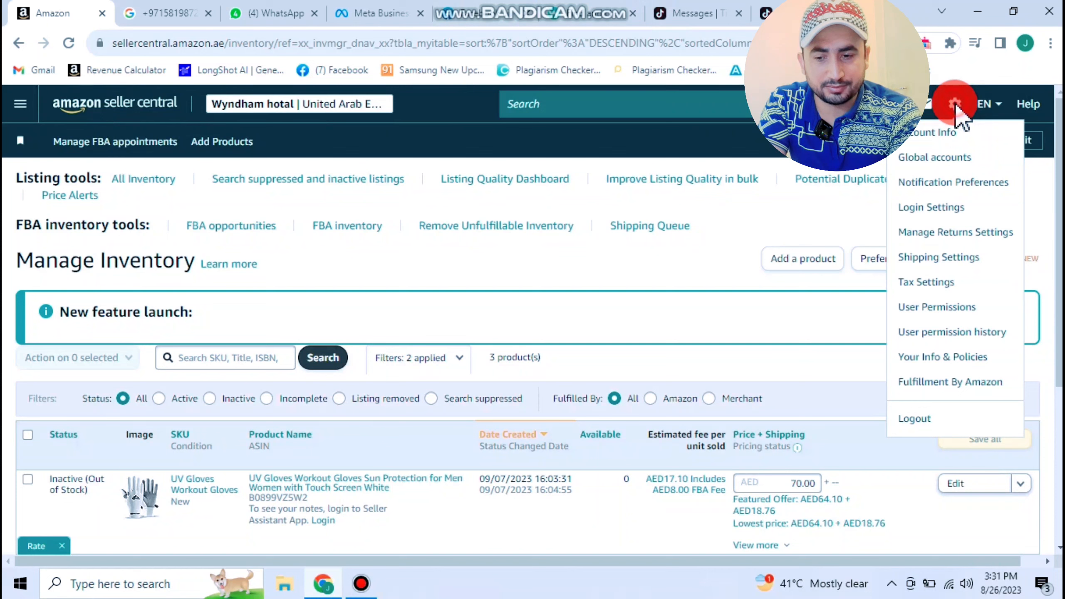
pyautogui.click(951, 258)
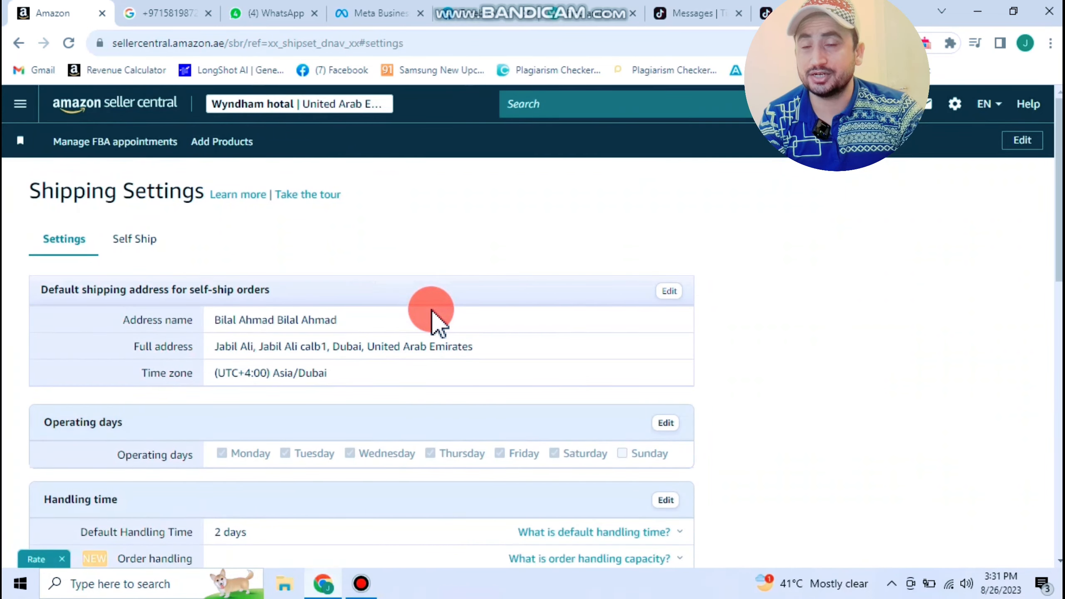
pyautogui.scroll(-15, 436, 323)
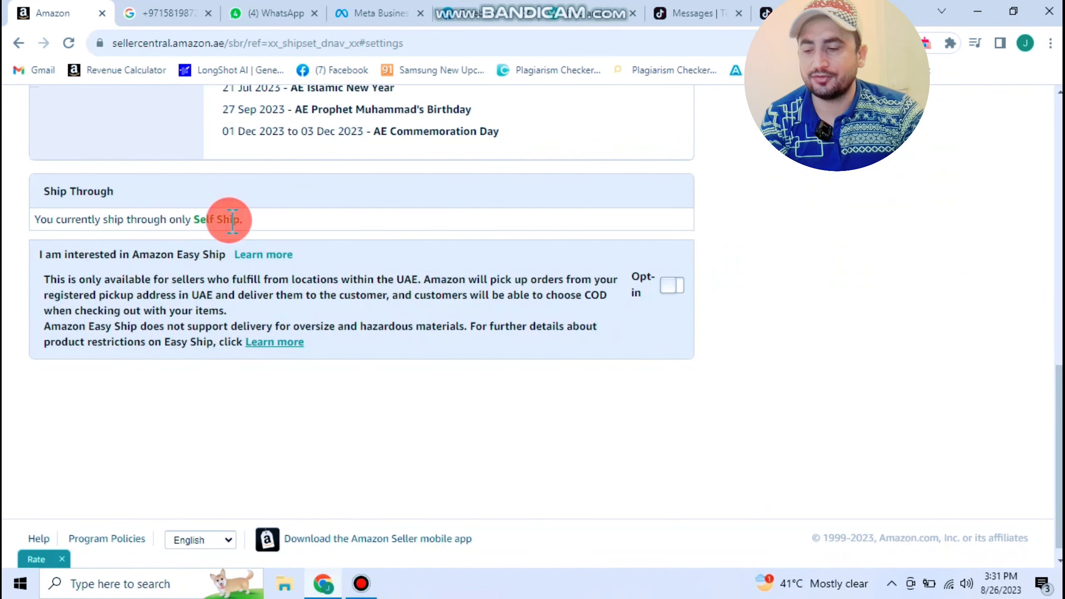
pyautogui.moveTo(249, 220); pyautogui.dragTo(154, 219)
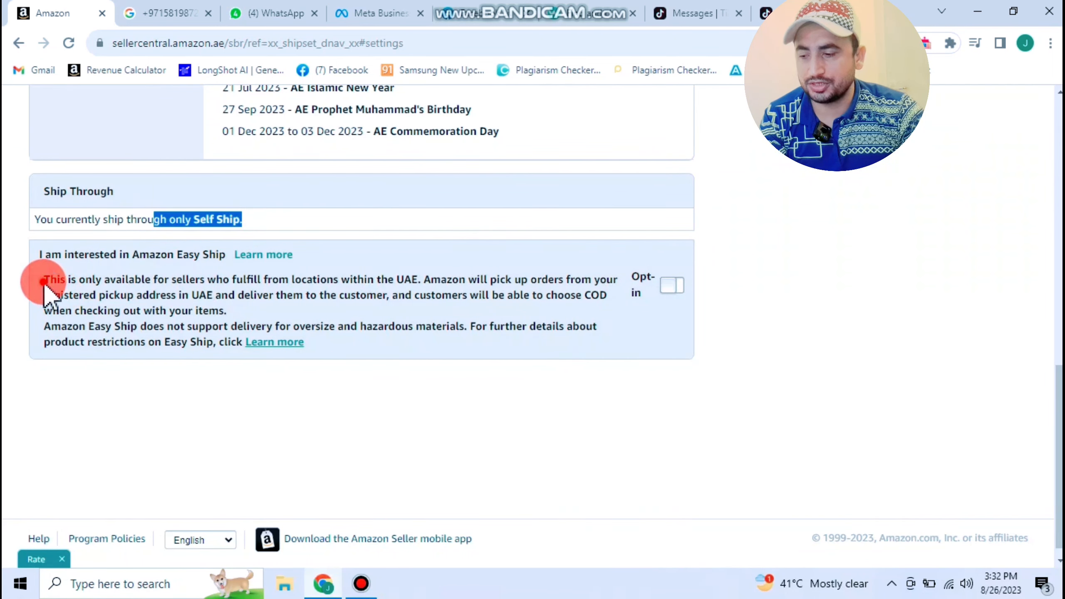
pyautogui.moveTo(44, 281); pyautogui.dragTo(419, 280)
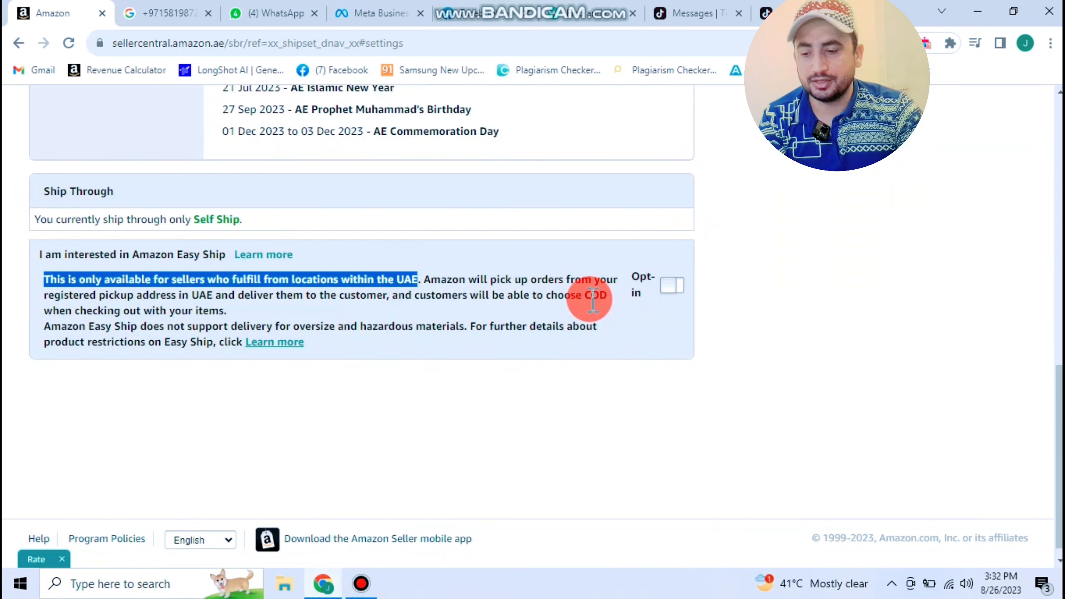
pyautogui.moveTo(592, 299); pyautogui.dragTo(605, 299)
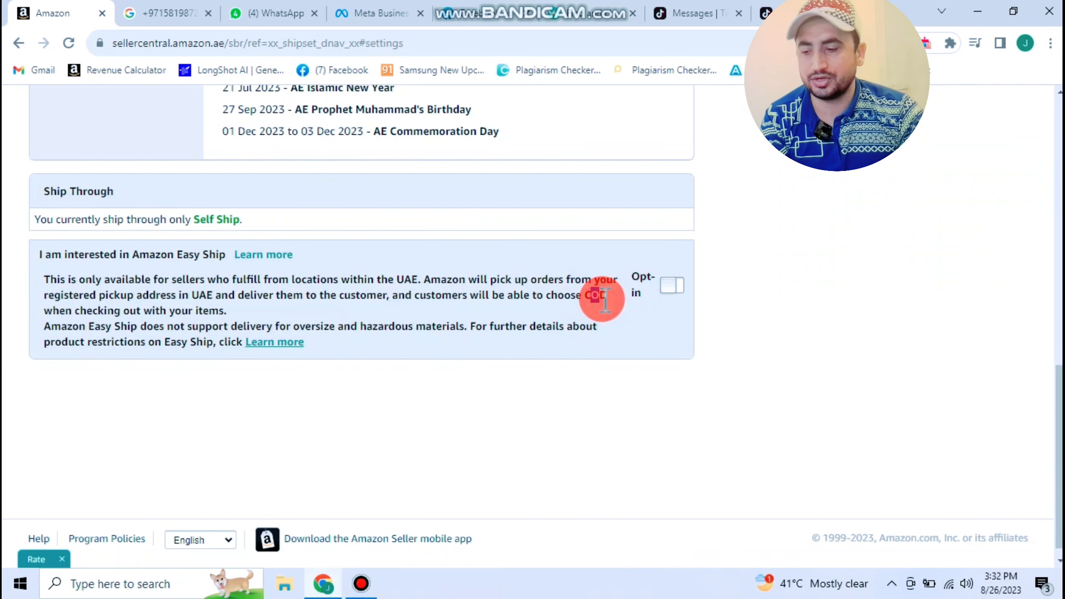
pyautogui.click(674, 285)
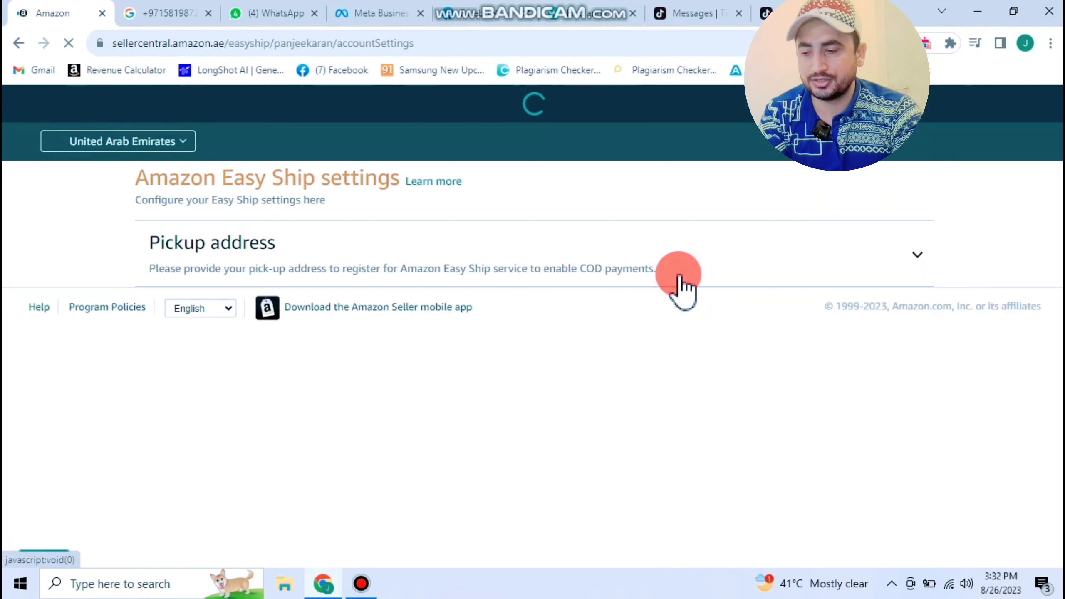
# - Set the pickup city to Dubai and area to Jebel Ali Industrial Areas, then verify pickup support
pyautogui.click(608, 304)
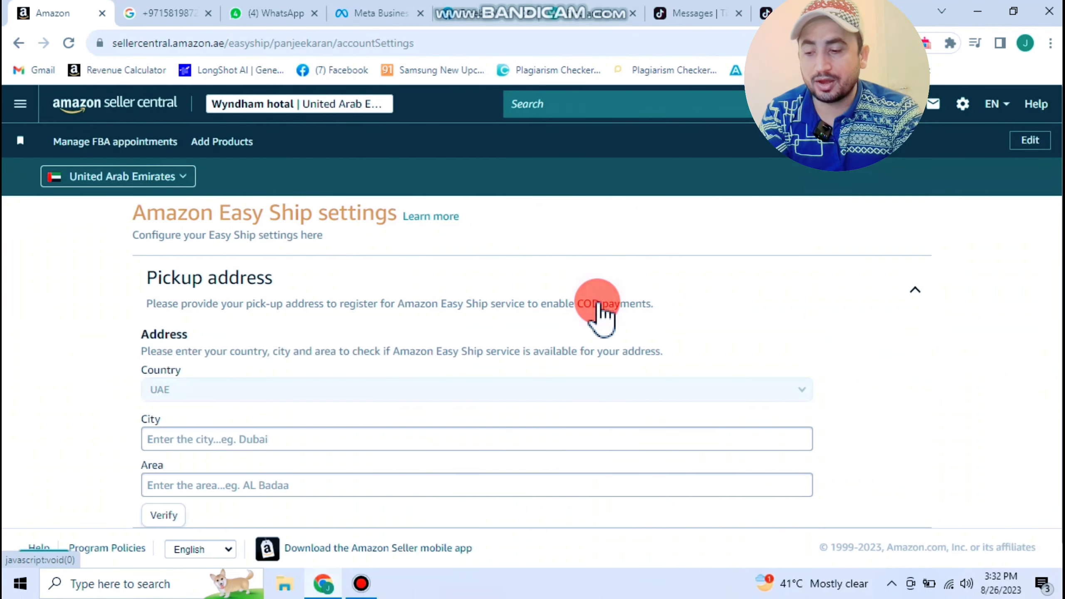
pyautogui.scroll(-1, 603, 315)
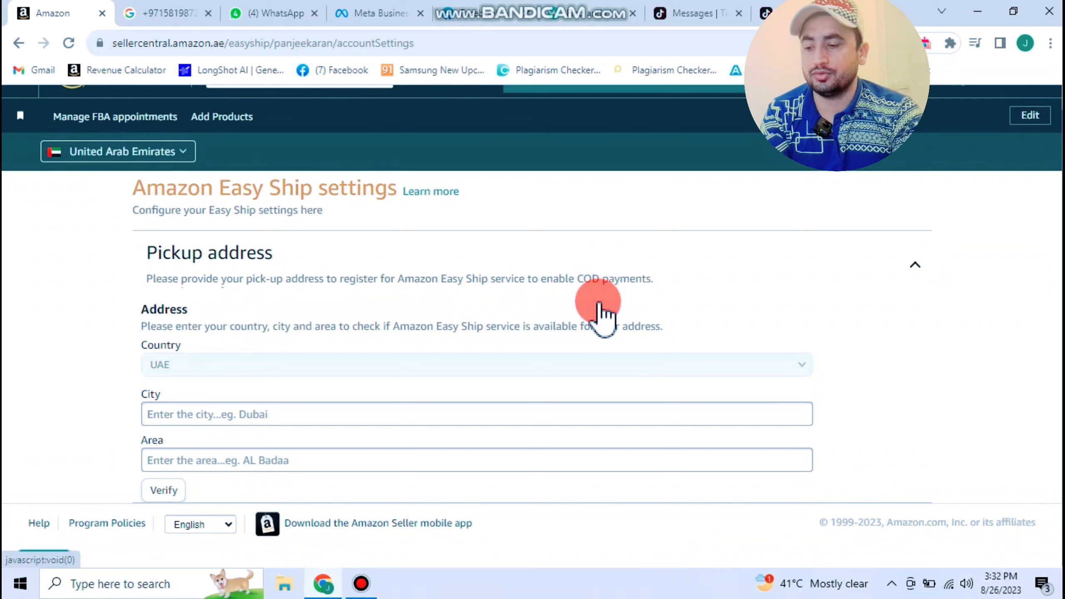
pyautogui.click(389, 414)
pyautogui.click(344, 439)
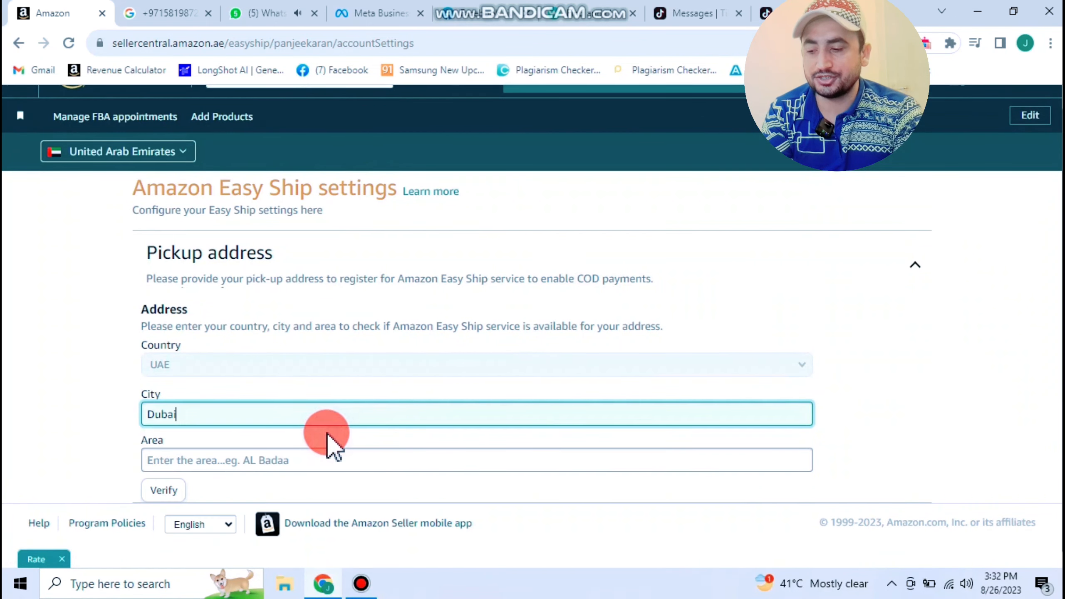
pyautogui.click(255, 460)
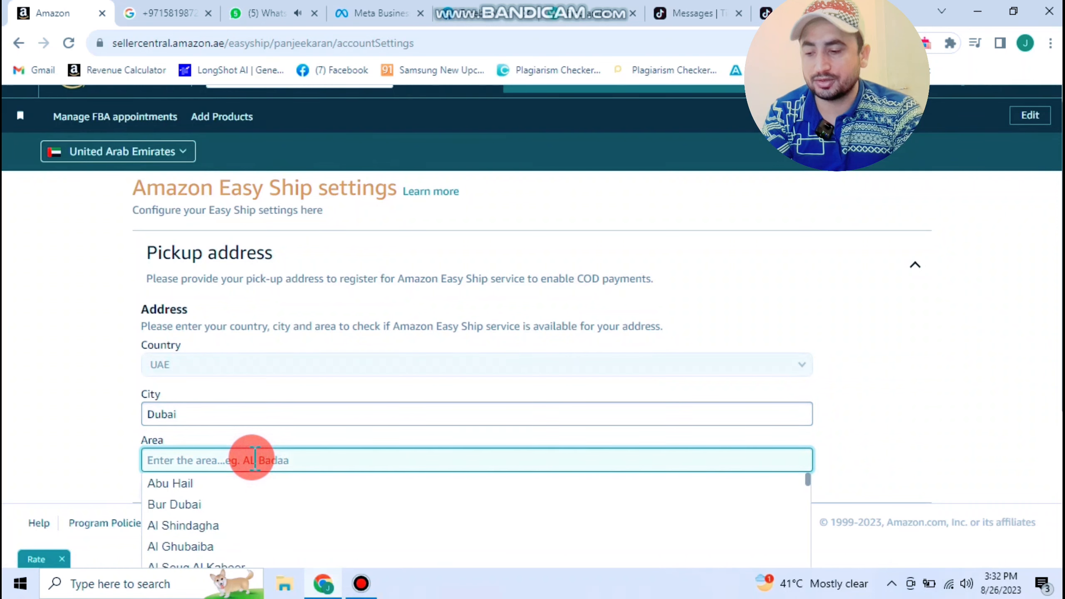
pyautogui.write('jeb')
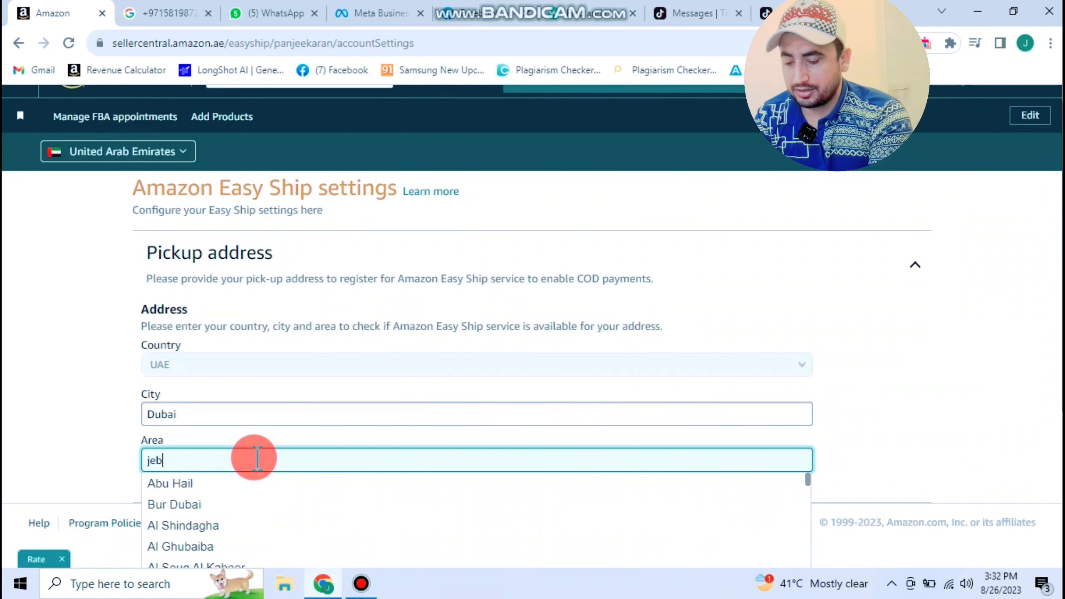
pyautogui.write('el')
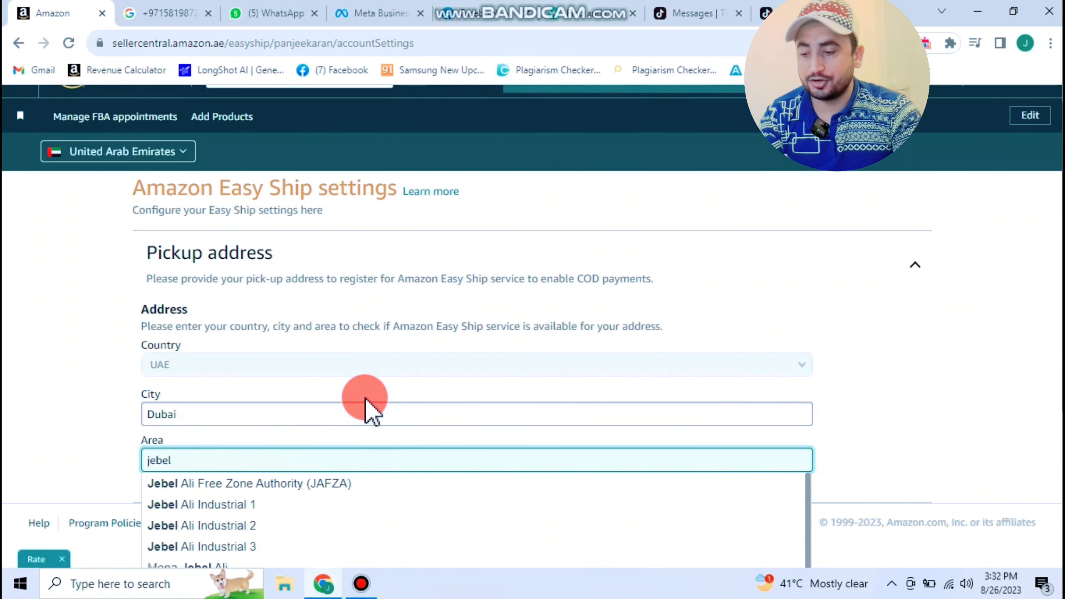
pyautogui.scroll(-5, 364, 405)
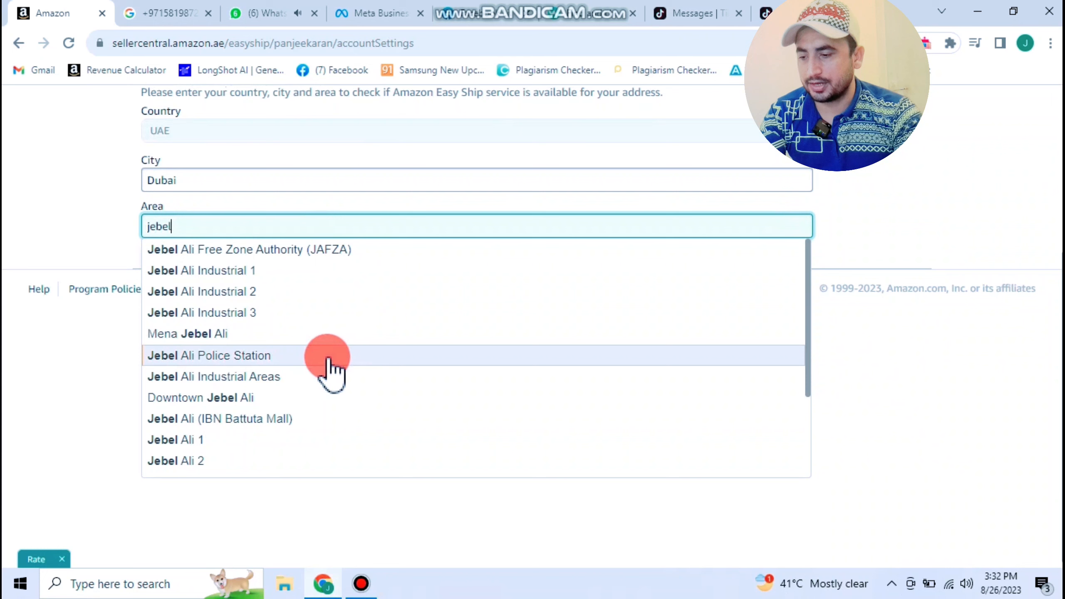
pyautogui.click(322, 377)
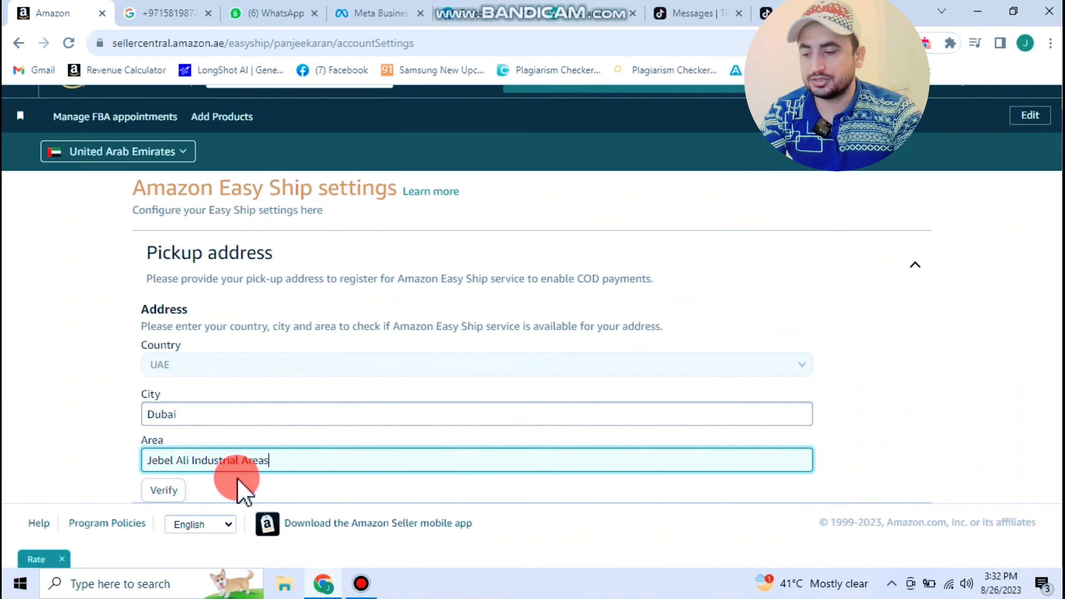
pyautogui.click(157, 491)
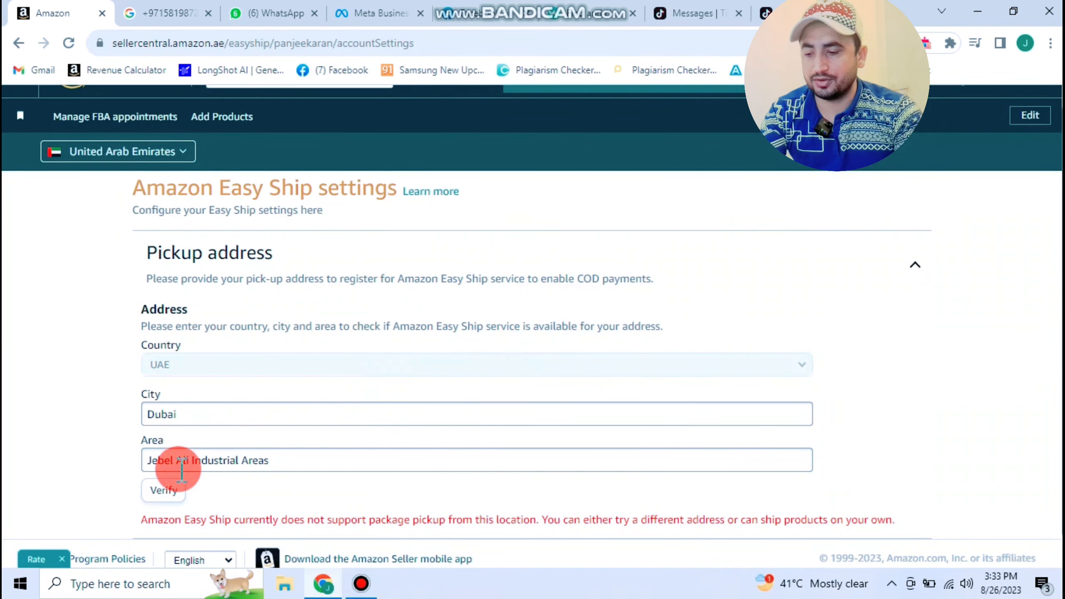
# - Change the pickup area to Jebel Ali Police Station and verify Easy Ship availability
pyautogui.scroll(-1, 361, 326)
pyautogui.moveTo(147, 483); pyautogui.dragTo(891, 486)
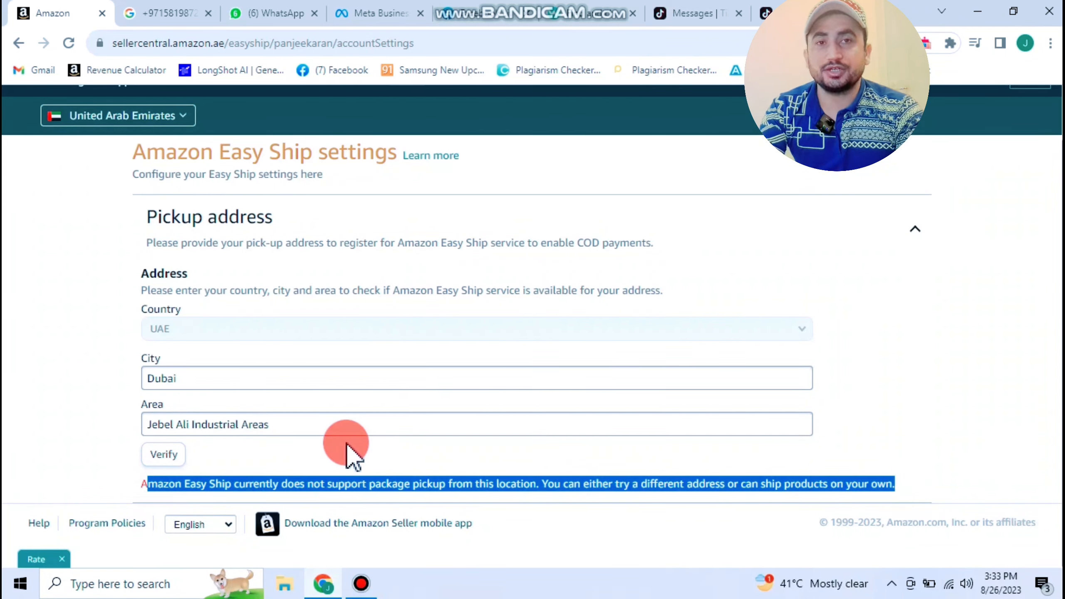
pyautogui.click(287, 429)
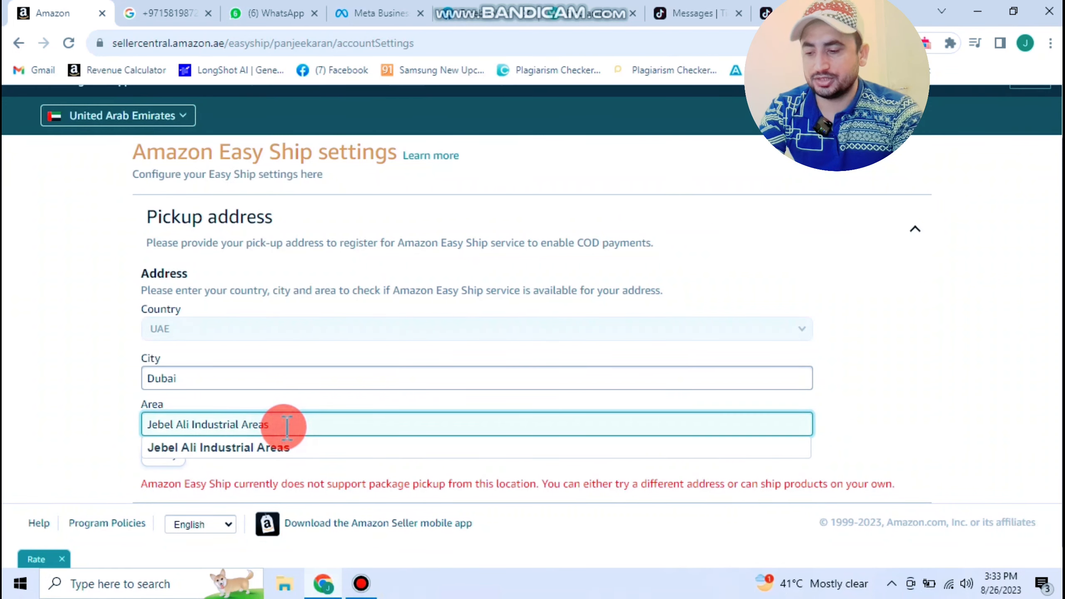
pyautogui.moveTo(286, 428); pyautogui.dragTo(192, 425)
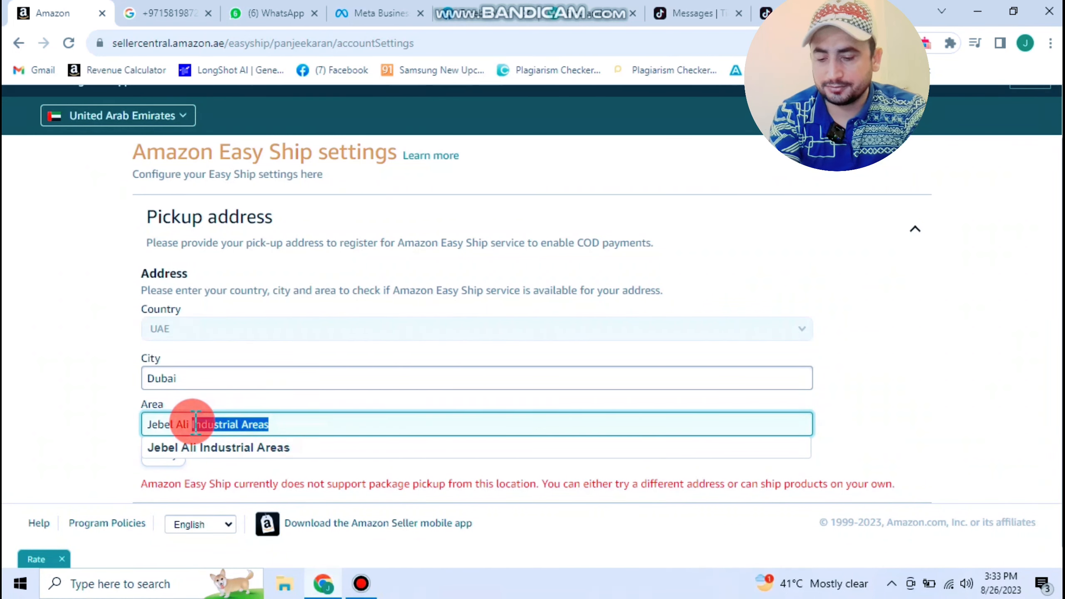
pyautogui.press('BackSpace')
pyautogui.scroll(-5, 365, 332)
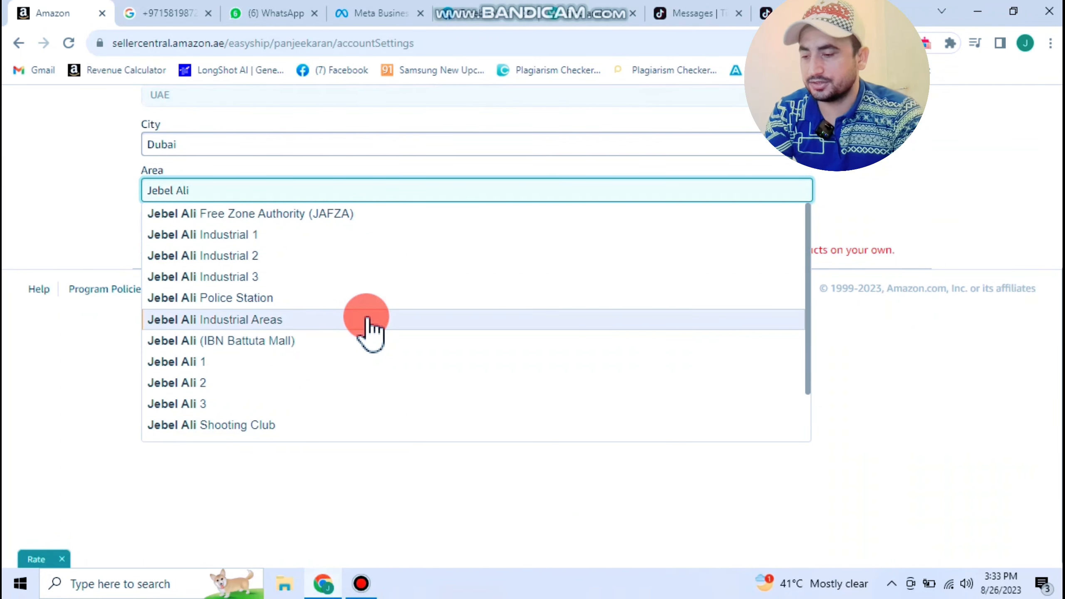
pyautogui.click(301, 299)
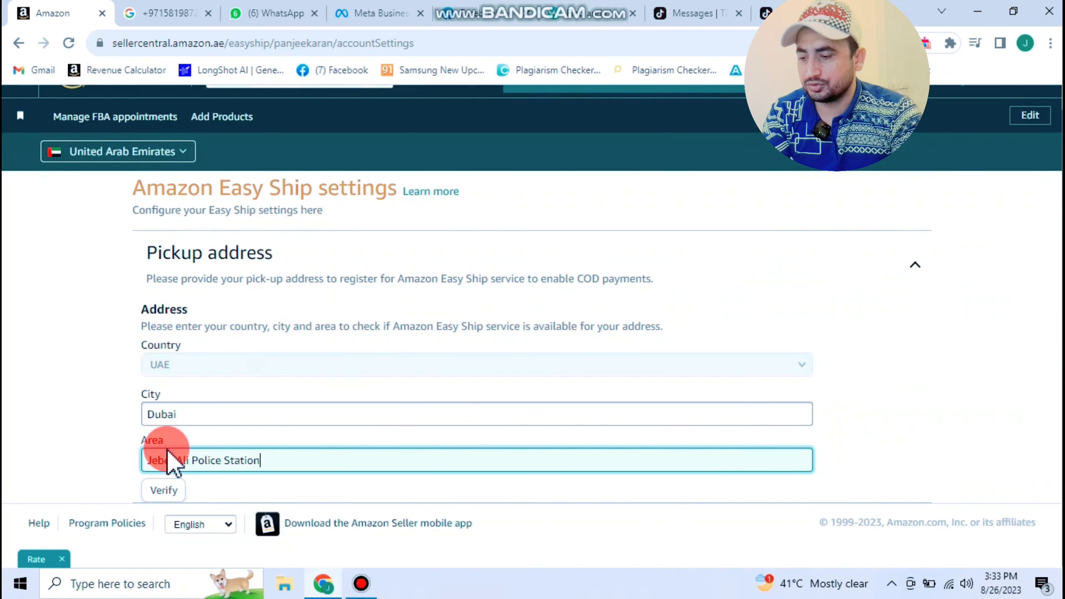
pyautogui.click(162, 491)
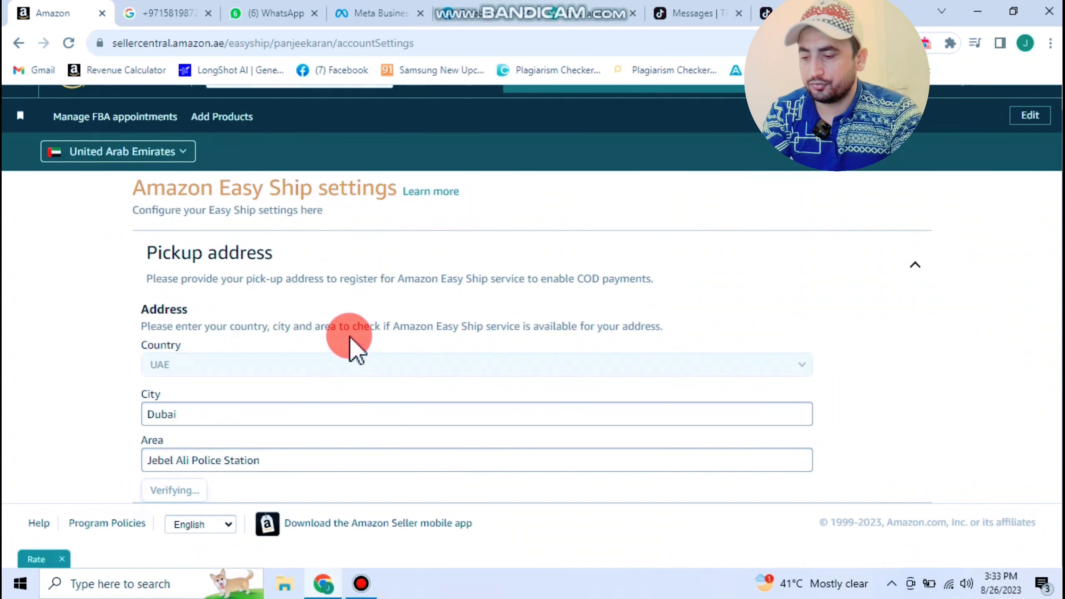
# - Reselect Jebel Ali Industrial Areas as the pickup area and verify it again
pyautogui.click(301, 457)
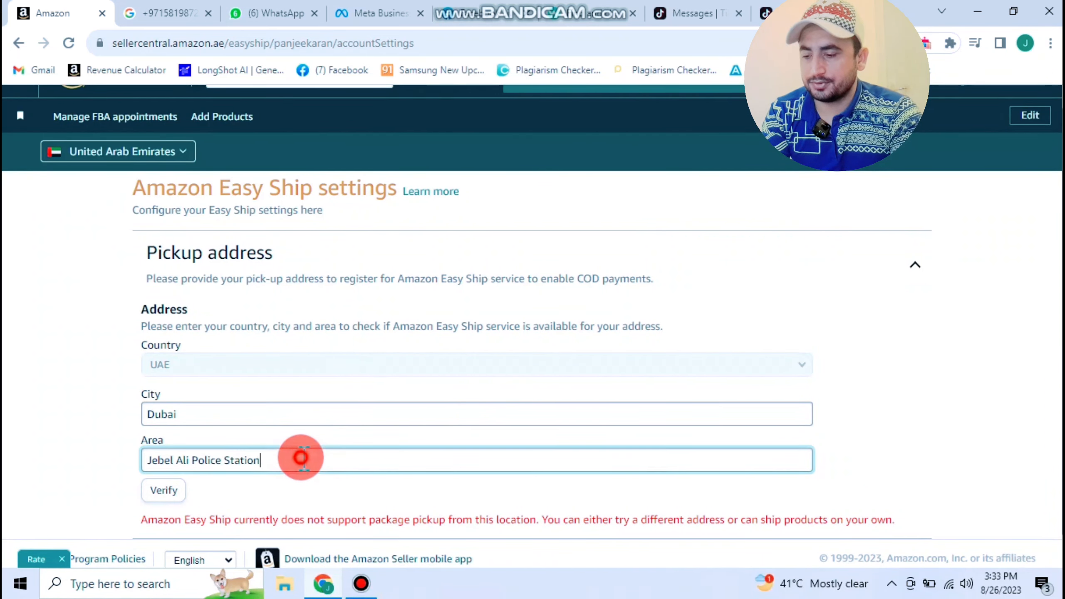
pyautogui.moveTo(300, 457); pyautogui.dragTo(166, 461)
pyautogui.write('Jeb')
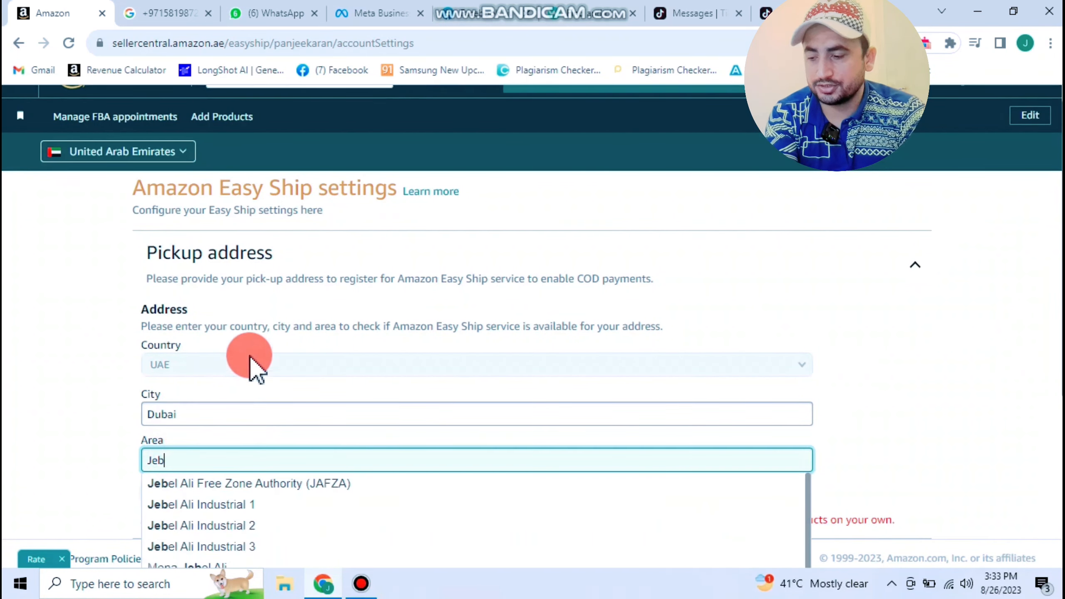
pyautogui.scroll(-5, 252, 361)
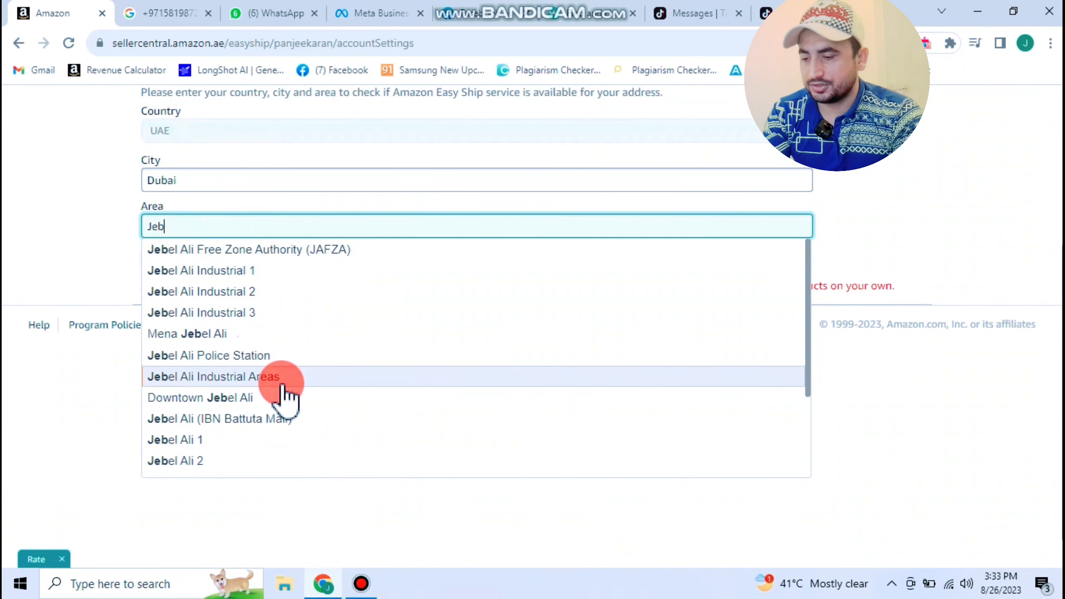
pyautogui.click(280, 378)
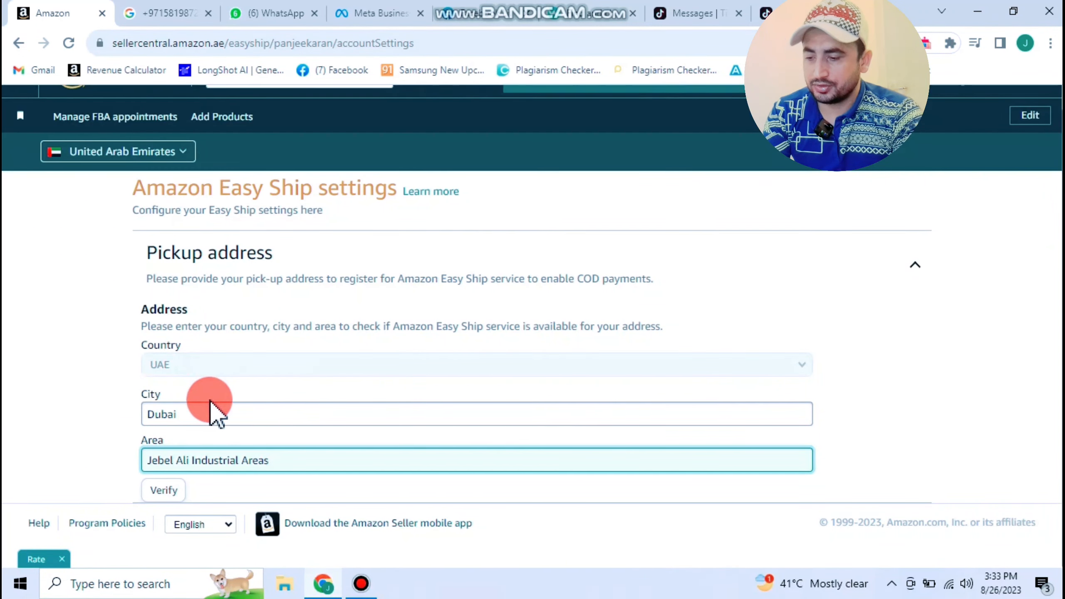
pyautogui.click(172, 491)
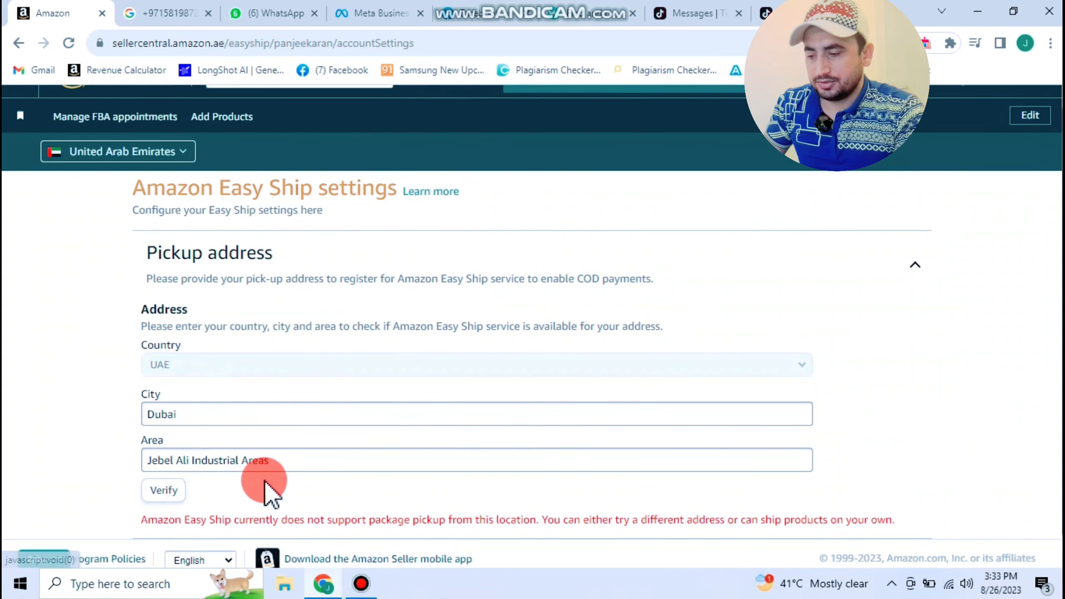
# - Switch the pickup area to Jebel Ali 1 and verify Easy Ship availability
pyautogui.moveTo(285, 459); pyautogui.dragTo(197, 461)
pyautogui.press('BackSpace')
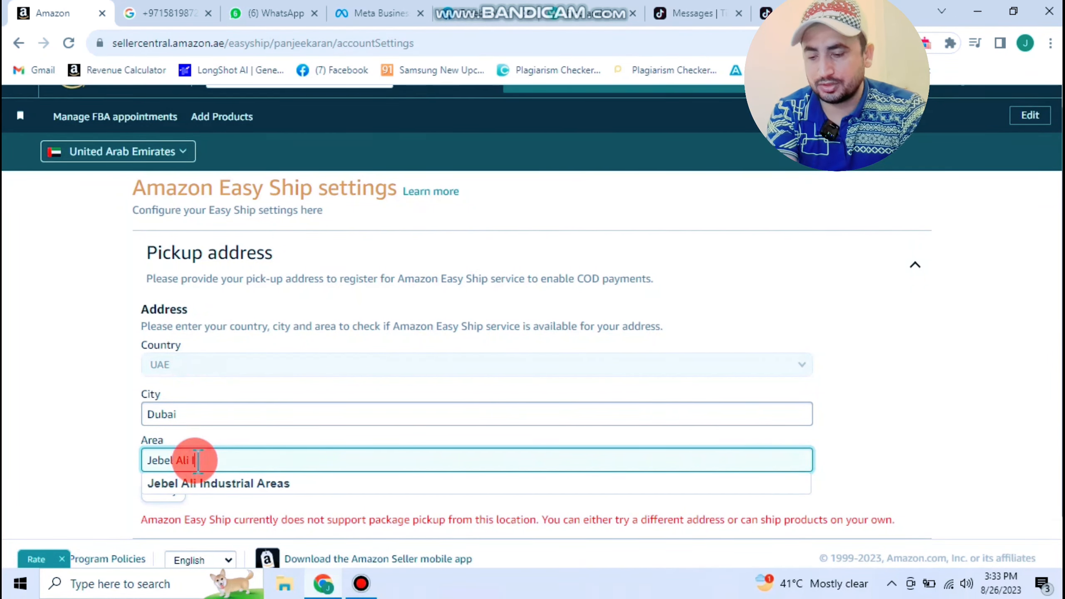
pyautogui.scroll(-1, 284, 426)
pyautogui.scroll(-4, 284, 427)
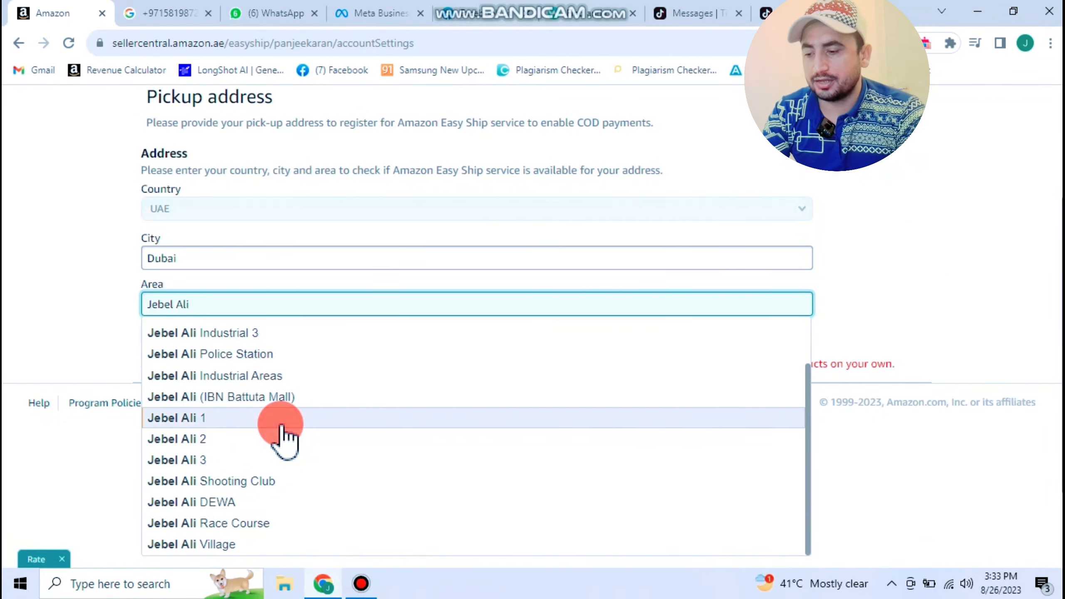
pyautogui.click(280, 422)
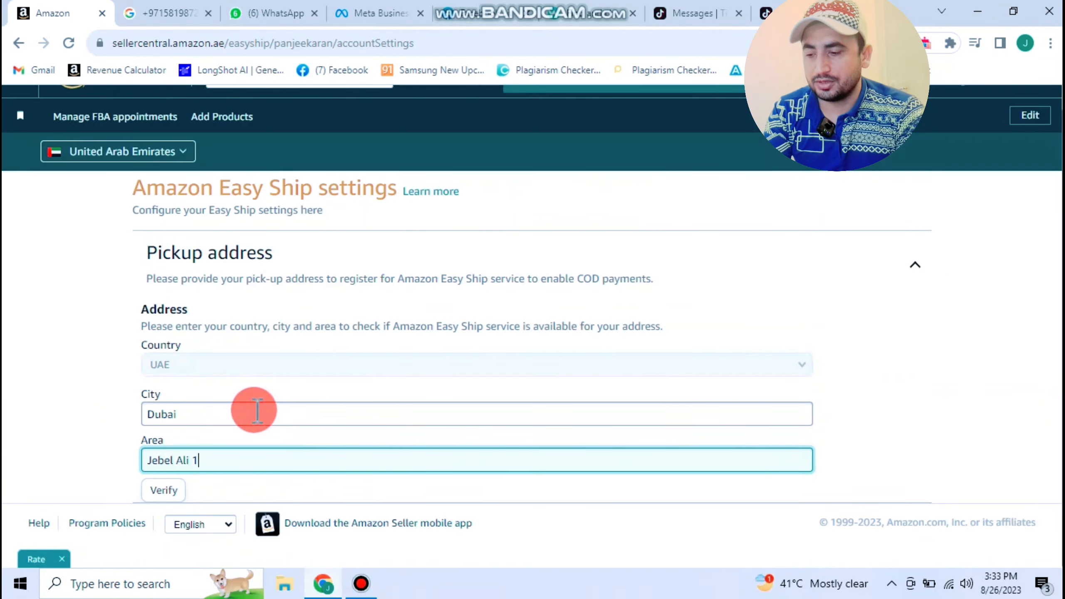
pyautogui.click(173, 491)
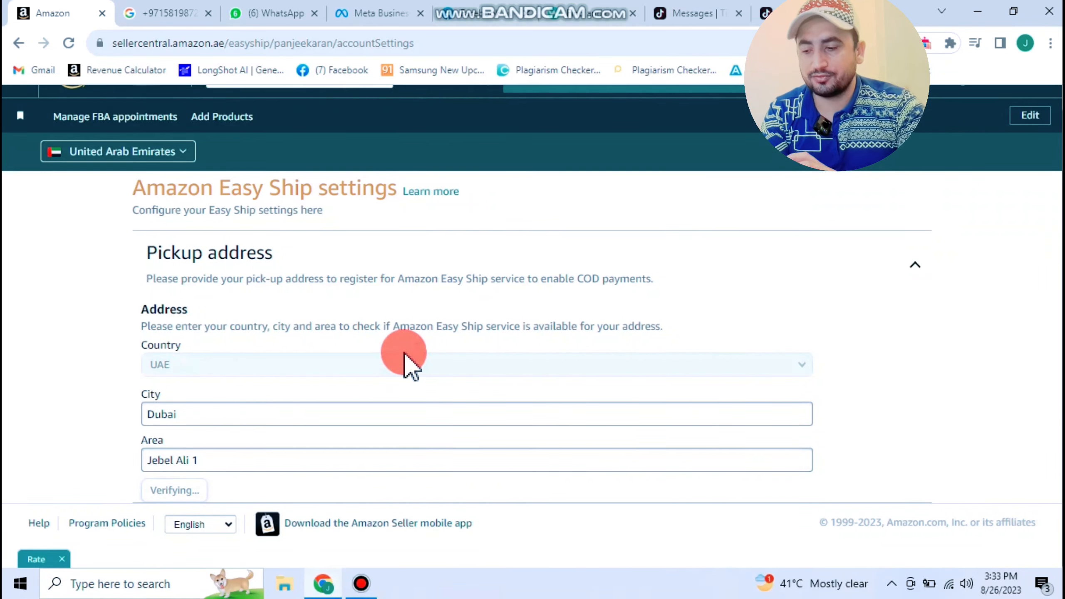
# - Open the Seller Central home in a new tab and go to Seller Account Information
pyautogui.scroll(-7, 404, 351)
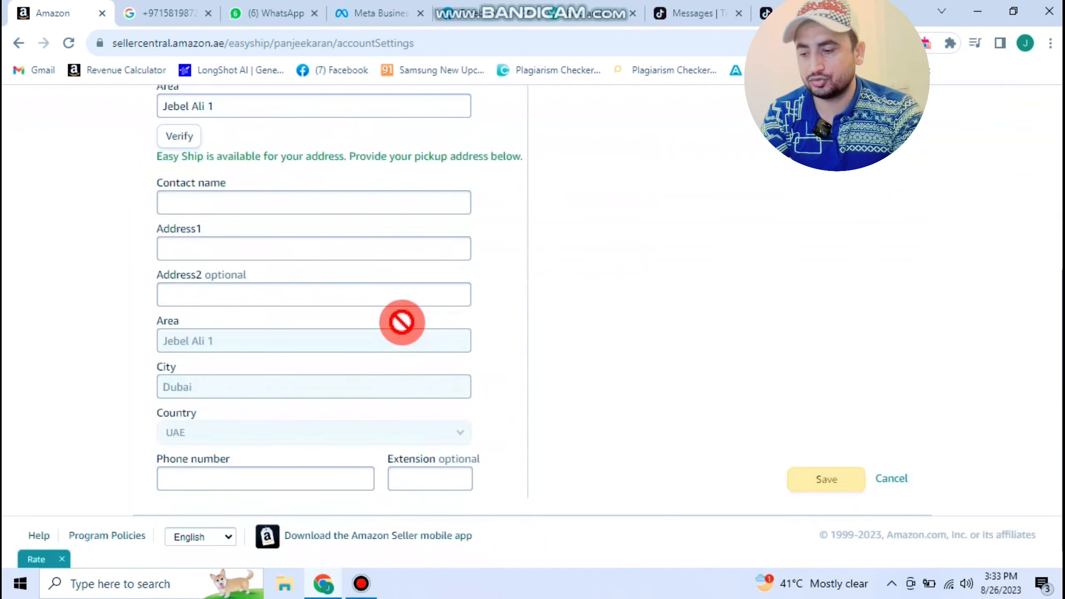
pyautogui.click(248, 191)
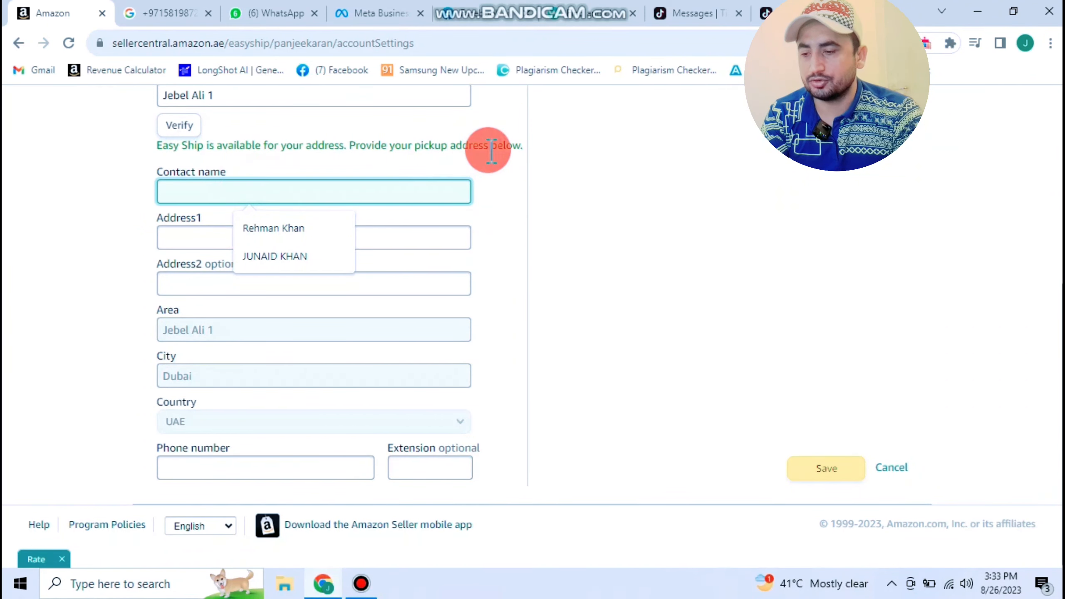
pyautogui.scroll(6, 491, 151)
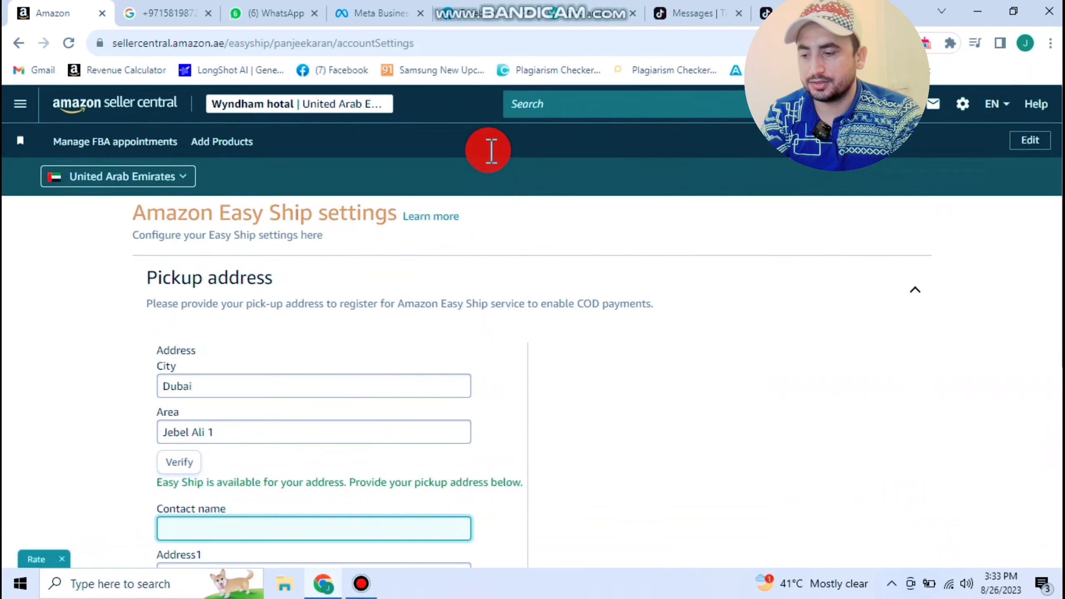
pyautogui.rightClick(152, 121)
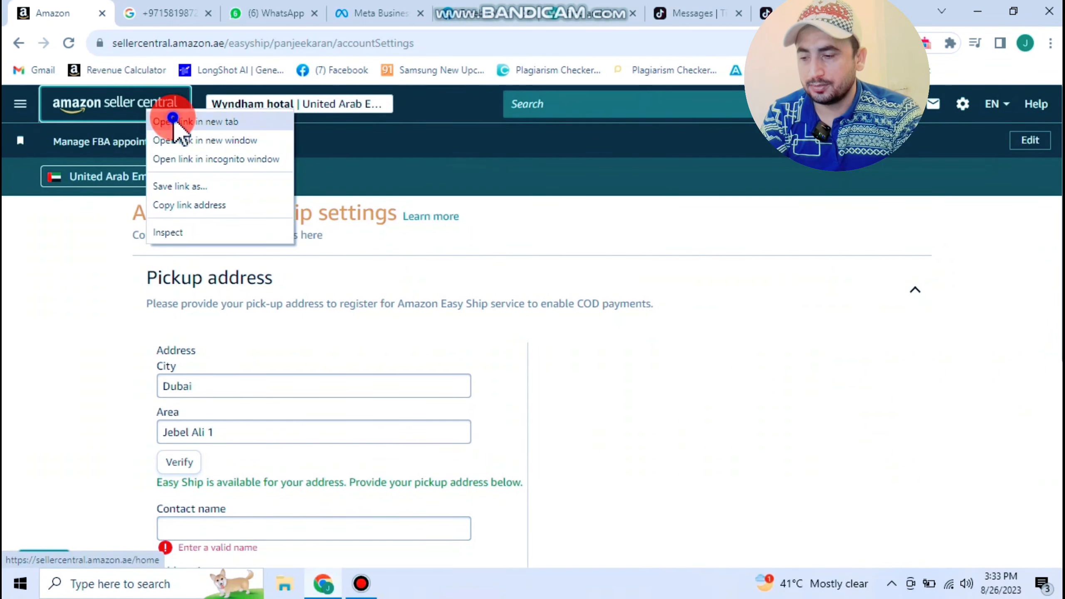
pyautogui.click(173, 121)
pyautogui.click(156, 13)
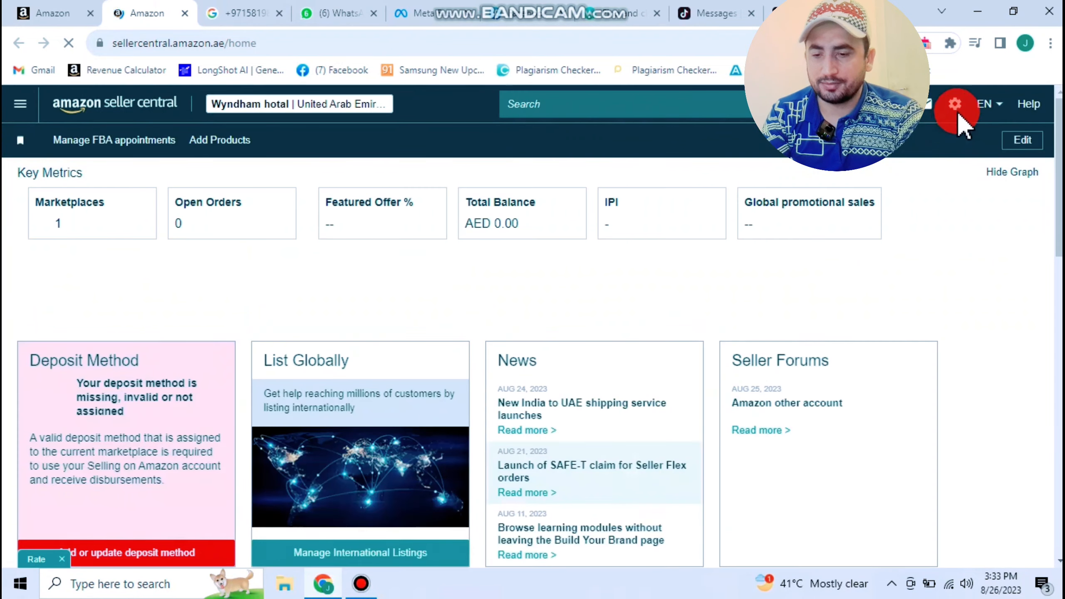
pyautogui.moveTo(956, 106)
pyautogui.click(949, 132)
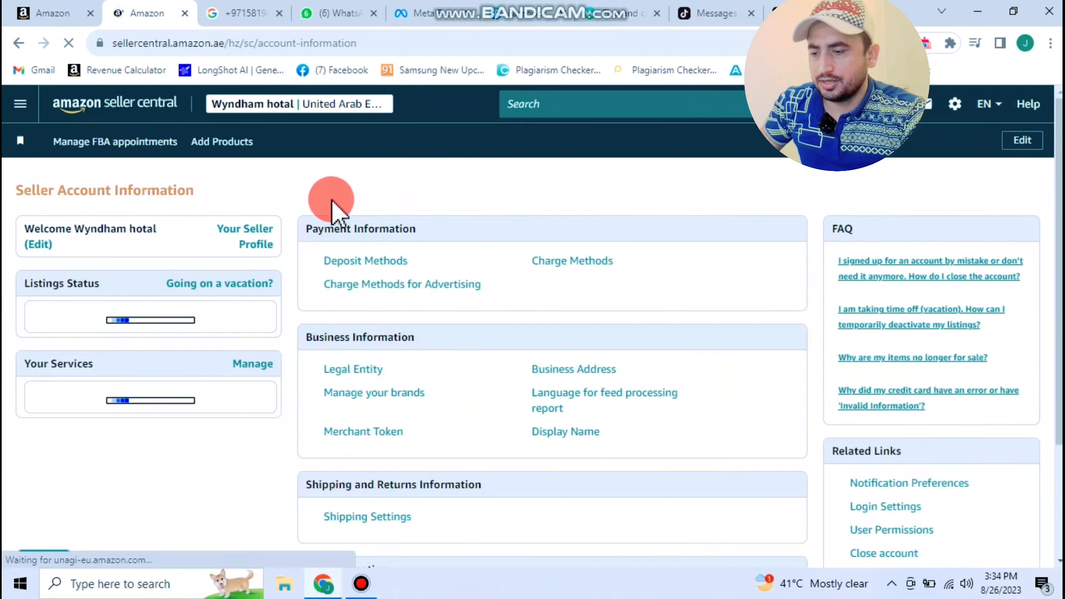
# - Check the default self-ship address and 2-day handling time in Shipping Settings, then return to the pickup form
pyautogui.scroll(-4, 335, 206)
pyautogui.scroll(4, 377, 197)
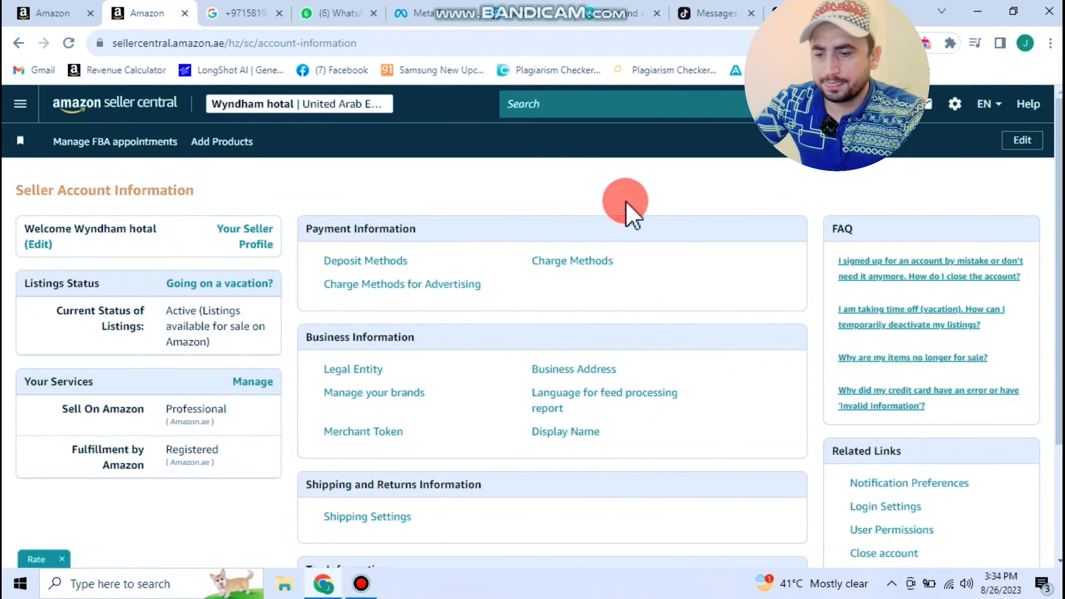
pyautogui.scroll(-4, 627, 210)
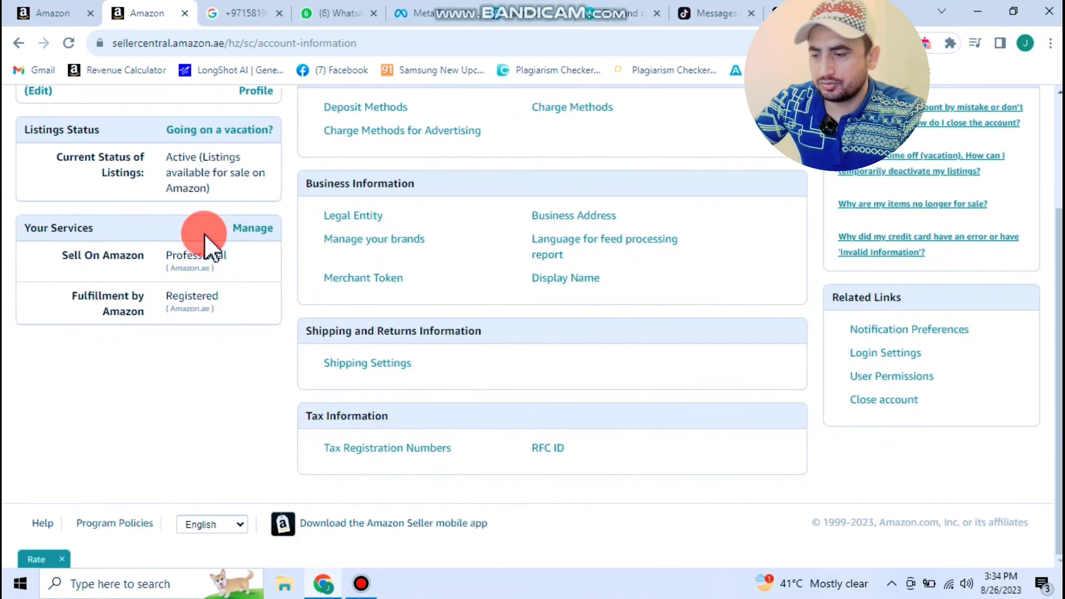
pyautogui.scroll(4, 289, 204)
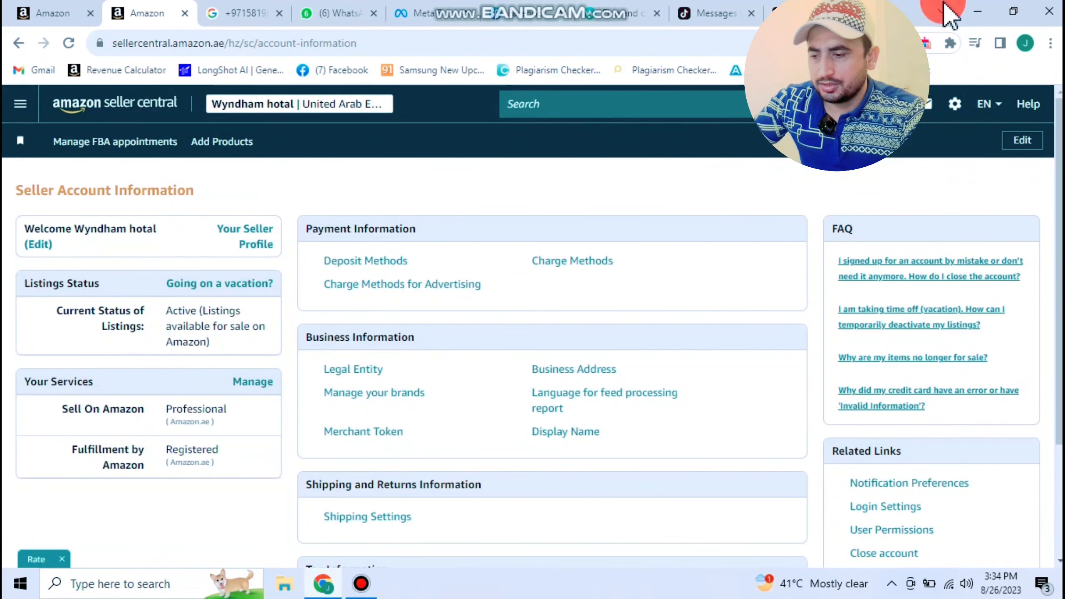
pyautogui.moveTo(963, 108)
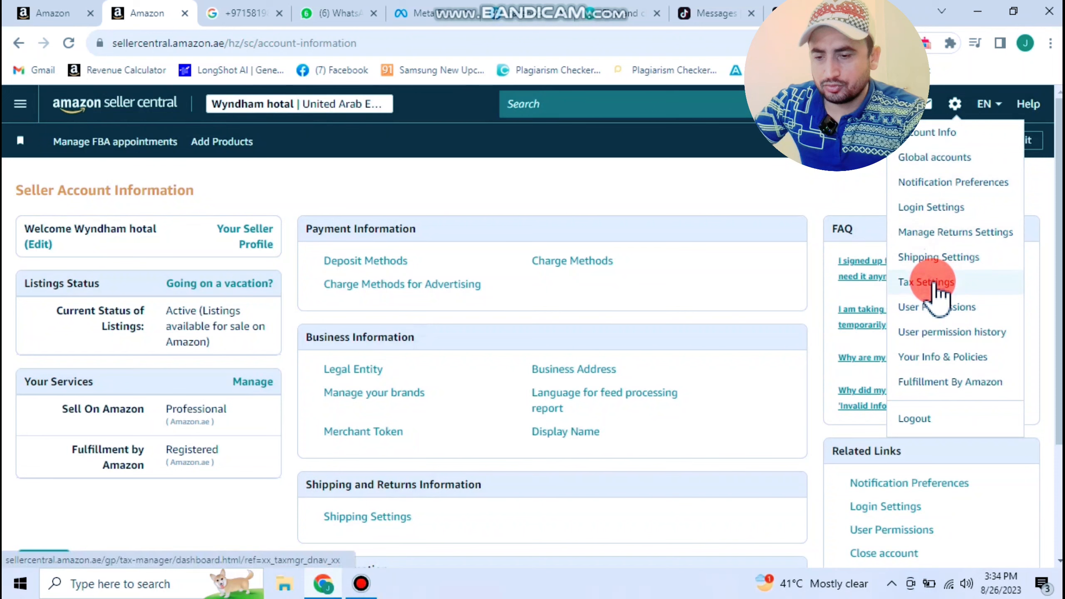
pyautogui.click(965, 259)
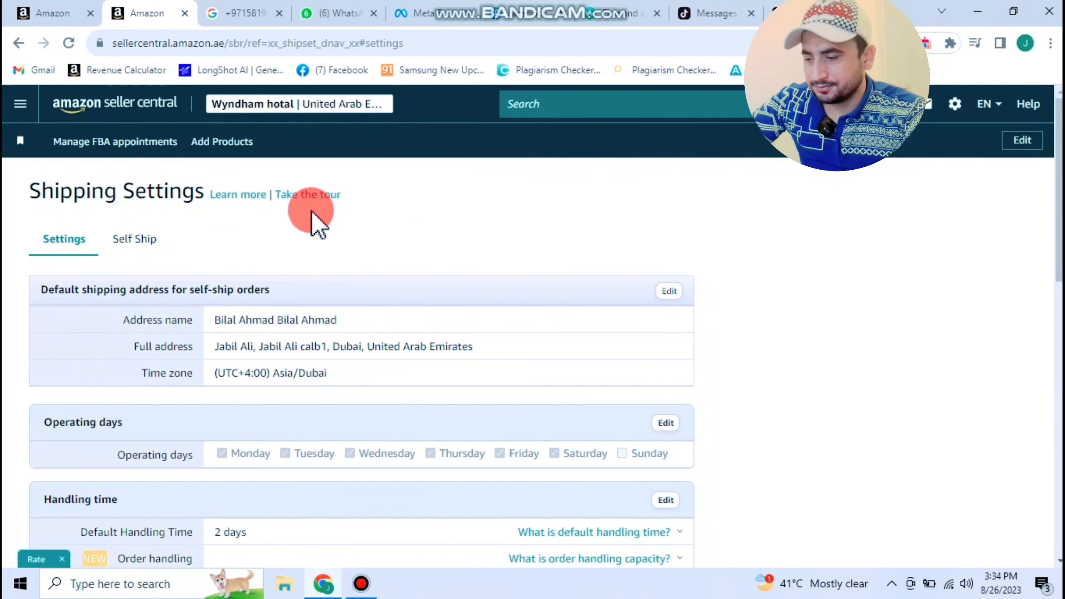
pyautogui.click(48, 13)
# - Enter the pickup contact's name in the Easy Ship form
pyautogui.scroll(-6, 228, 421)
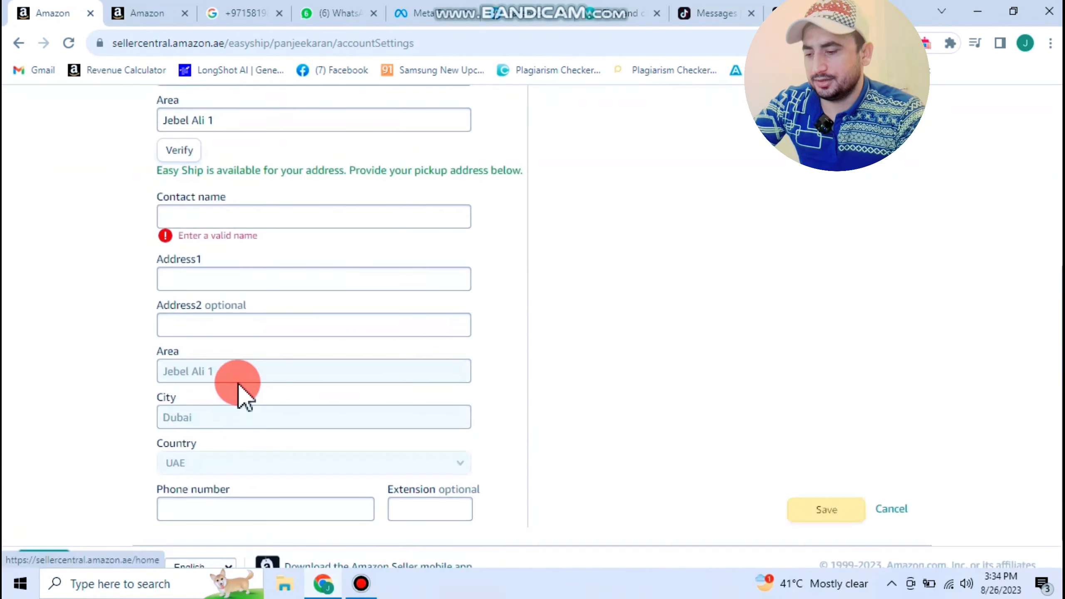
pyautogui.click(225, 217)
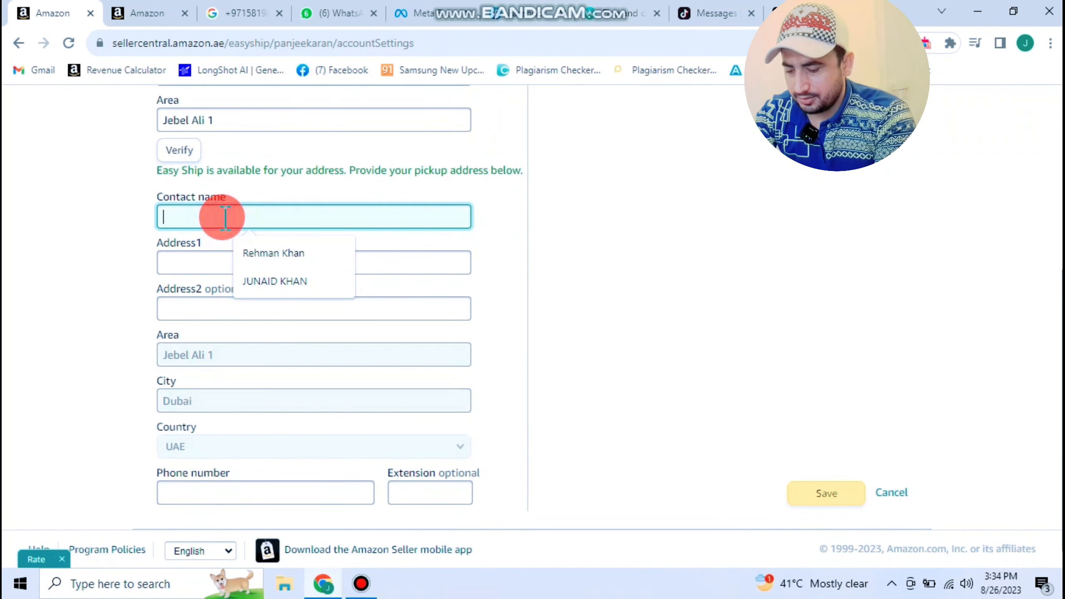
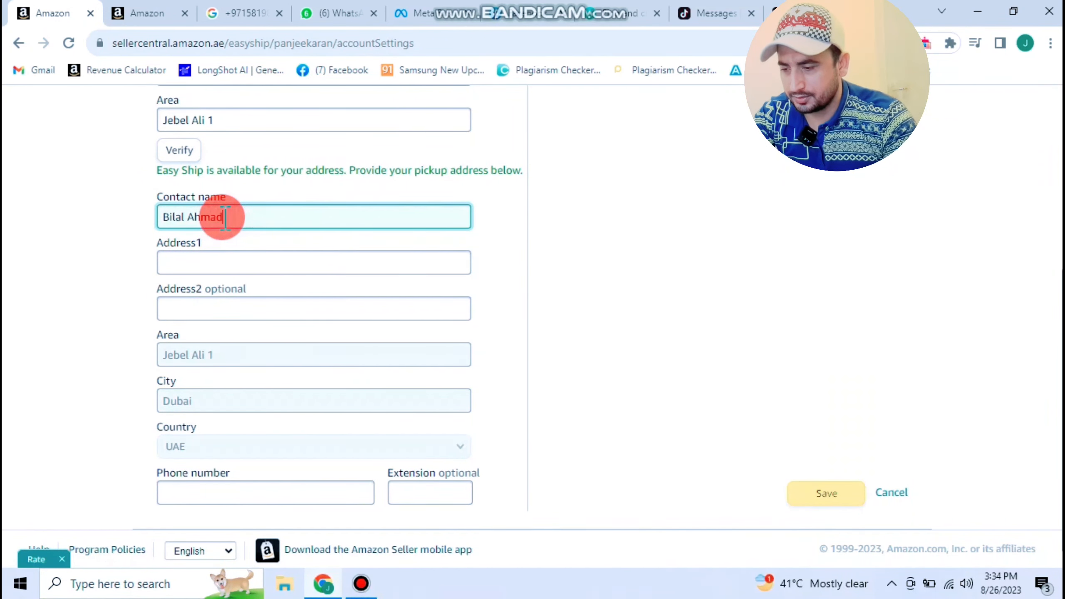
pyautogui.click(215, 257)
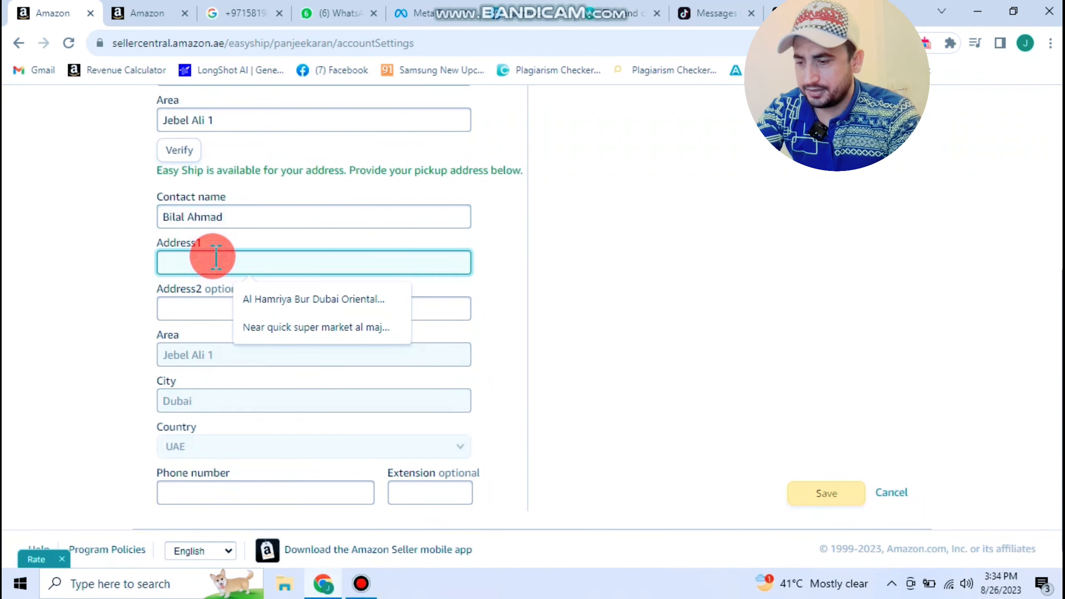
# - Copy the full default self-ship address from Shipping Settings and paste it into Address1
pyautogui.scroll(4, 215, 209)
pyautogui.click(189, 12)
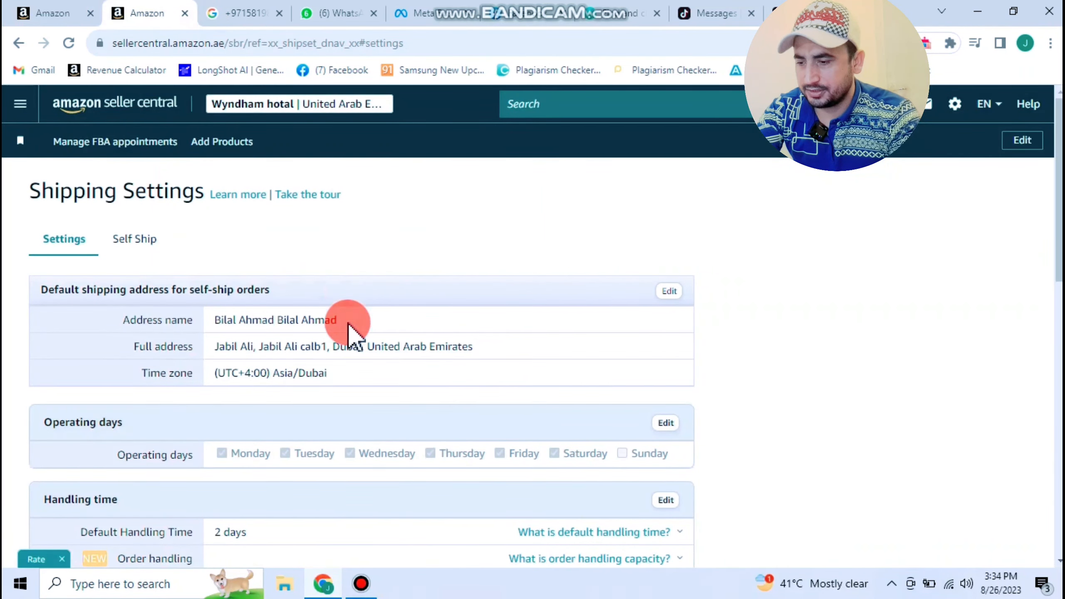
pyautogui.moveTo(474, 346); pyautogui.dragTo(217, 347)
pyautogui.hotkey('ctrl', 'c')
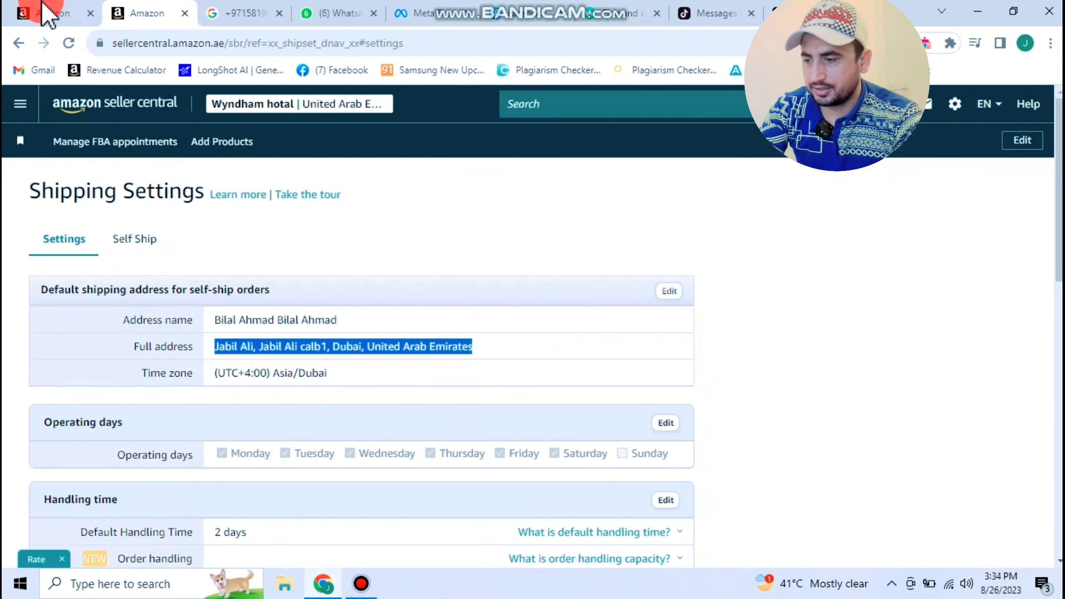
pyautogui.click(48, 13)
pyautogui.scroll(-3, 251, 210)
pyautogui.click(225, 233)
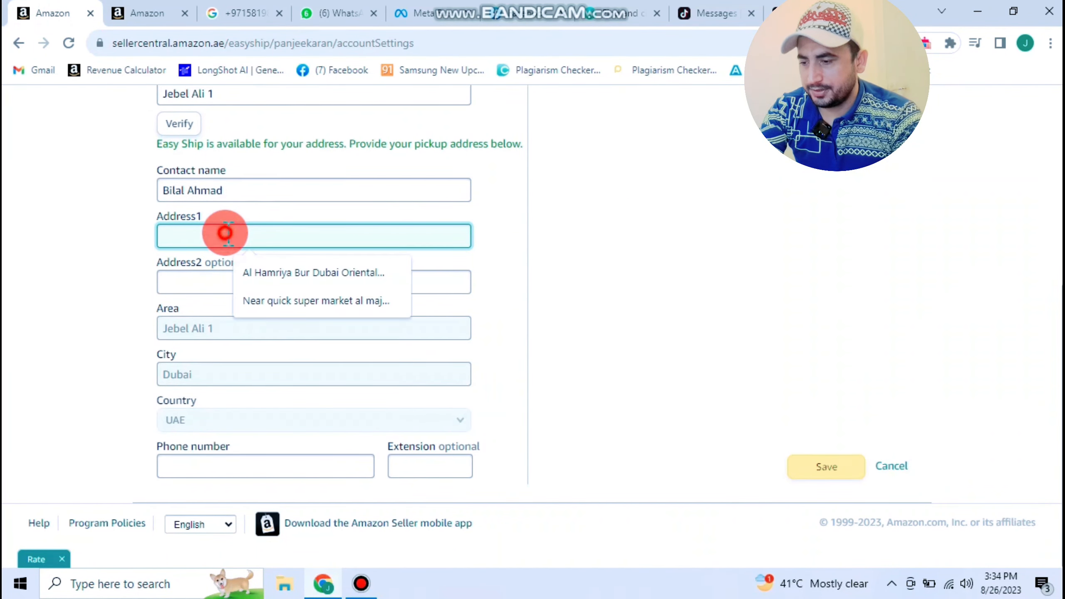
pyautogui.hotkey('ctrl', 'v')
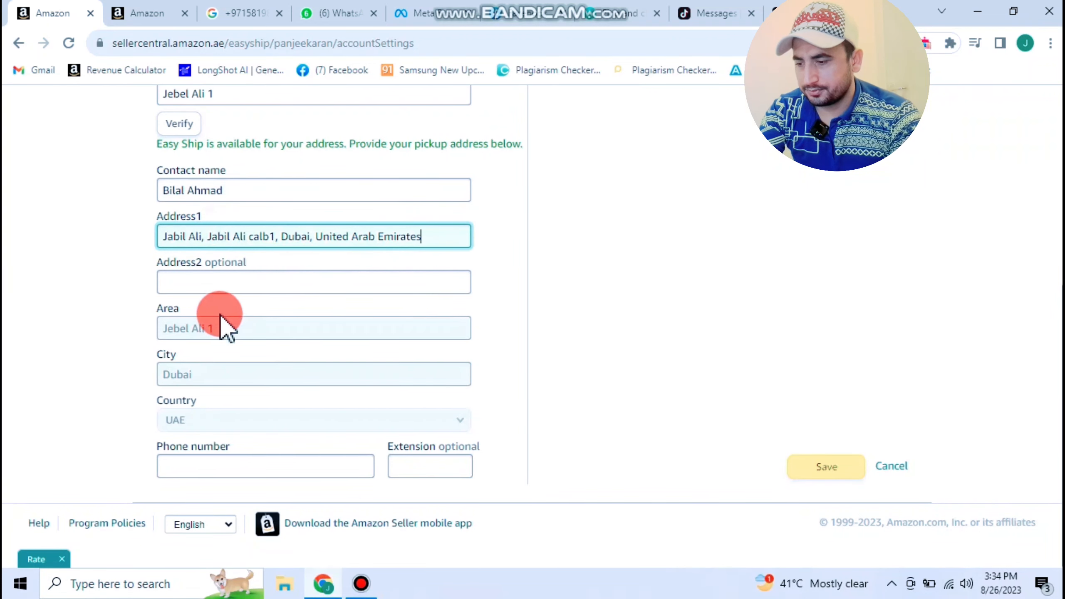
pyautogui.click(242, 466)
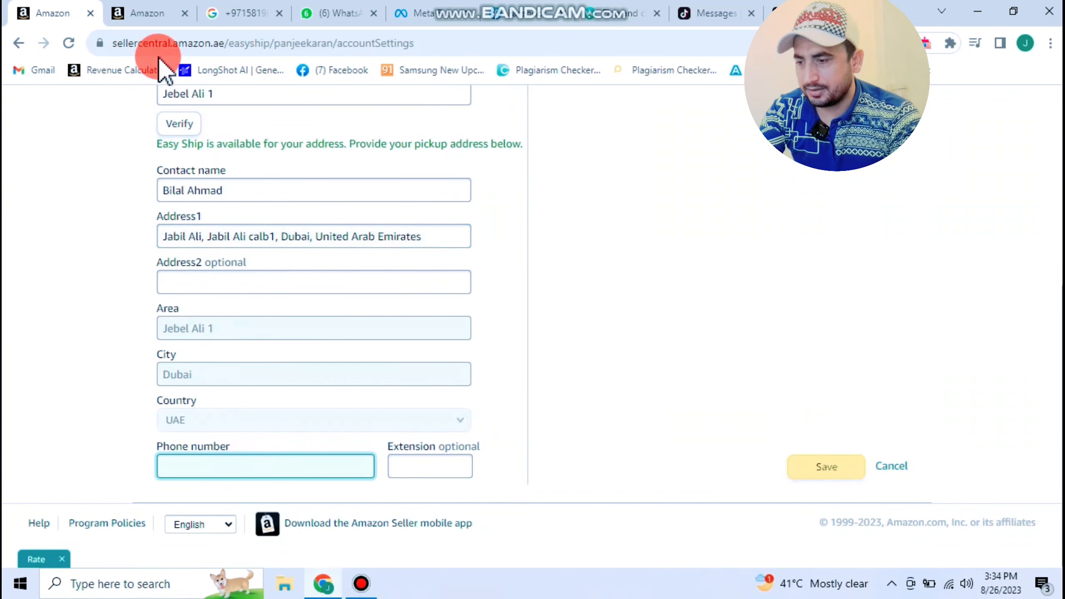
pyautogui.click(241, 14)
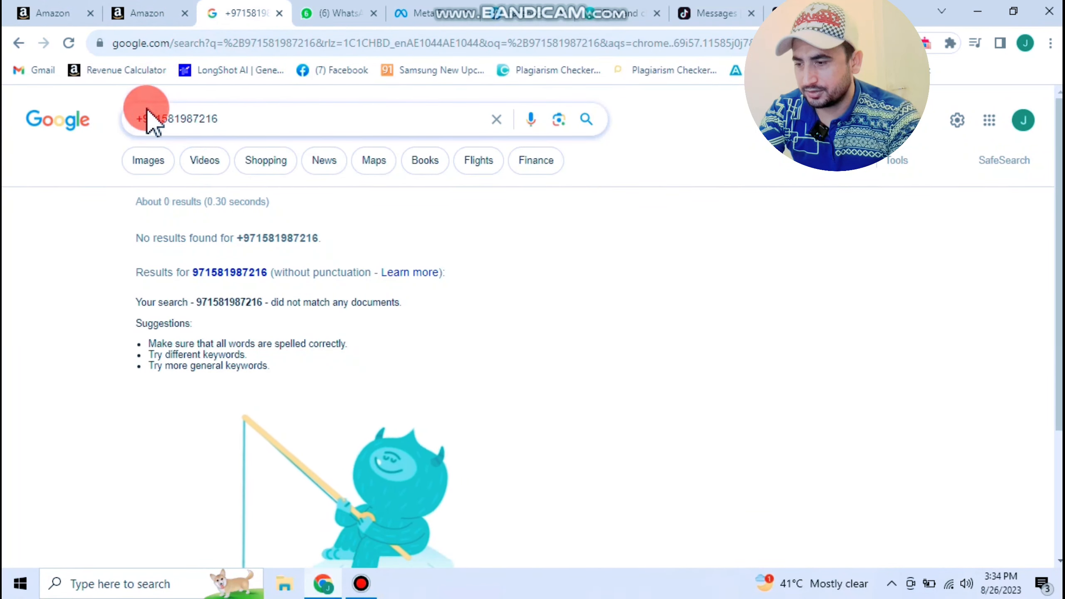
# - Paste the contact's phone digits from the search tab into Phone number and try saving
pyautogui.click(159, 14)
pyautogui.scroll(-10, 312, 357)
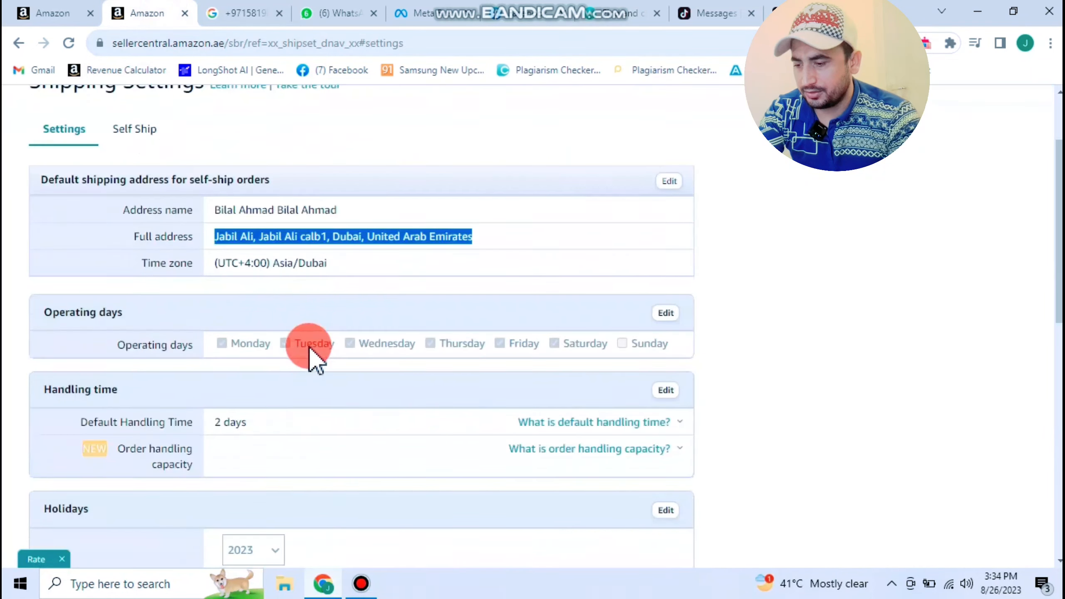
pyautogui.click(184, 13)
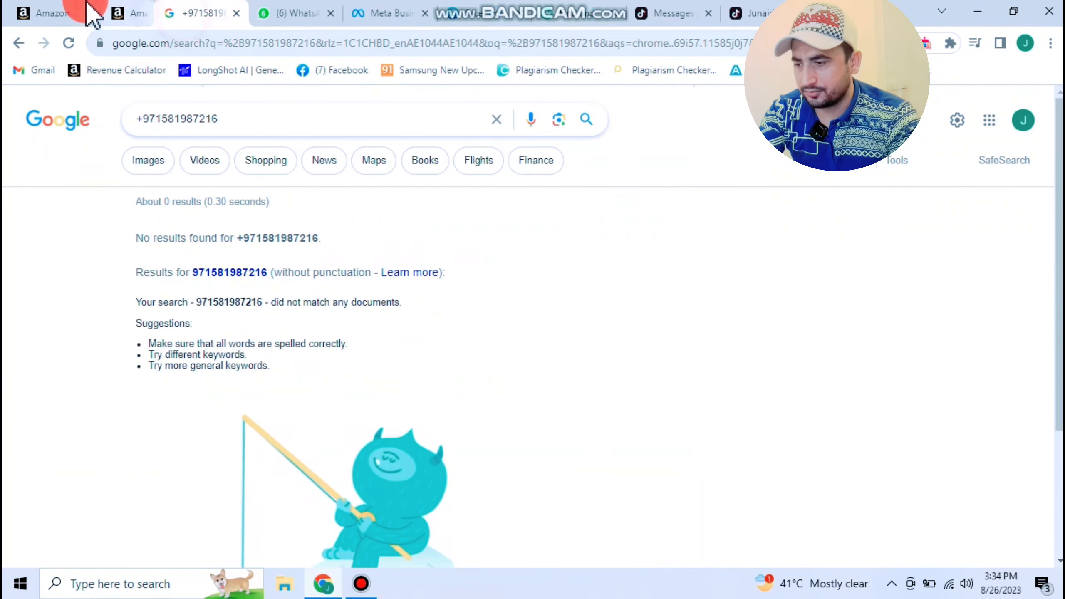
pyautogui.click(71, 14)
pyautogui.click(230, 464)
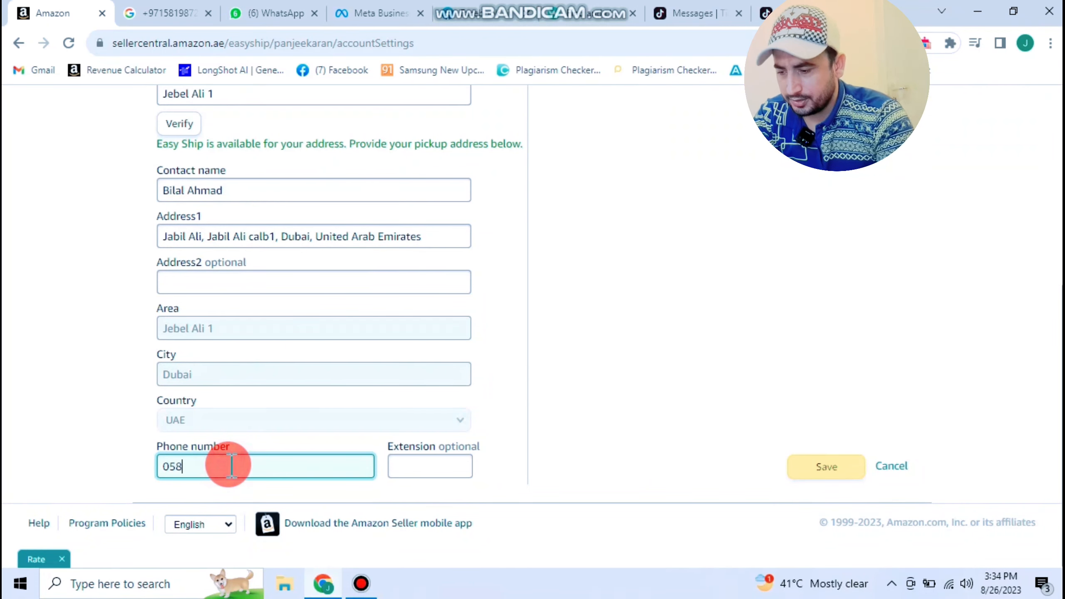
pyautogui.click(152, 14)
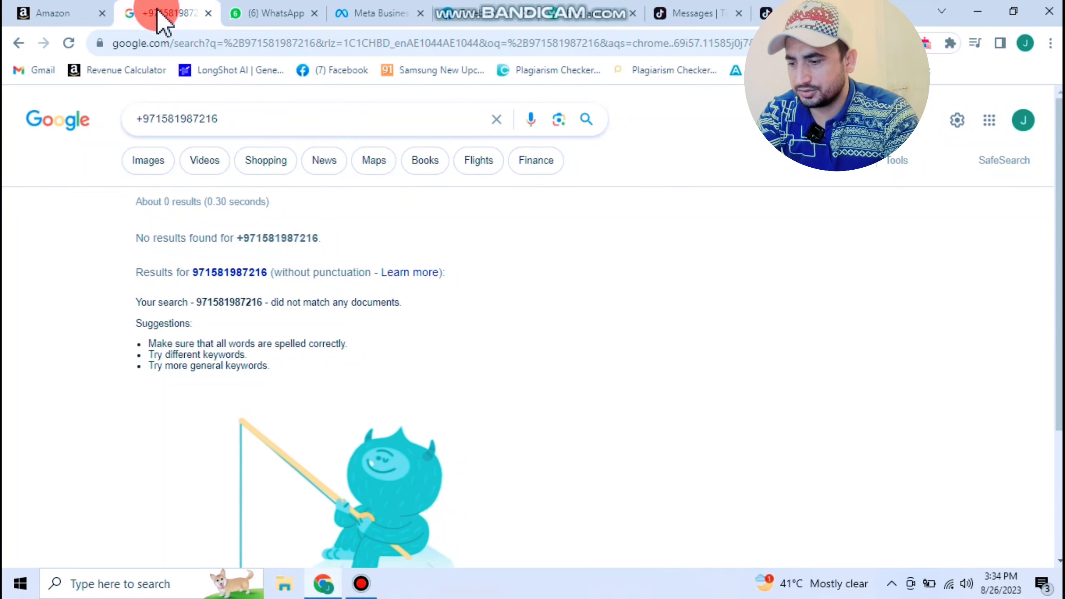
pyautogui.click(177, 122)
pyautogui.moveTo(178, 120); pyautogui.dragTo(228, 118)
pyautogui.hotkey('ctrl', 'c')
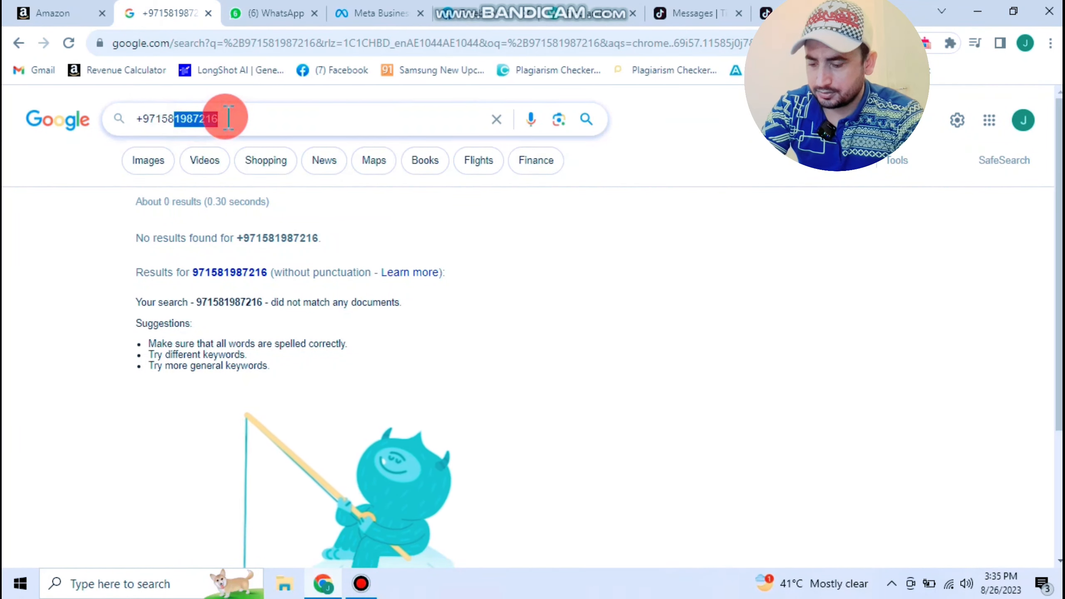
pyautogui.click(42, 13)
pyautogui.click(221, 462)
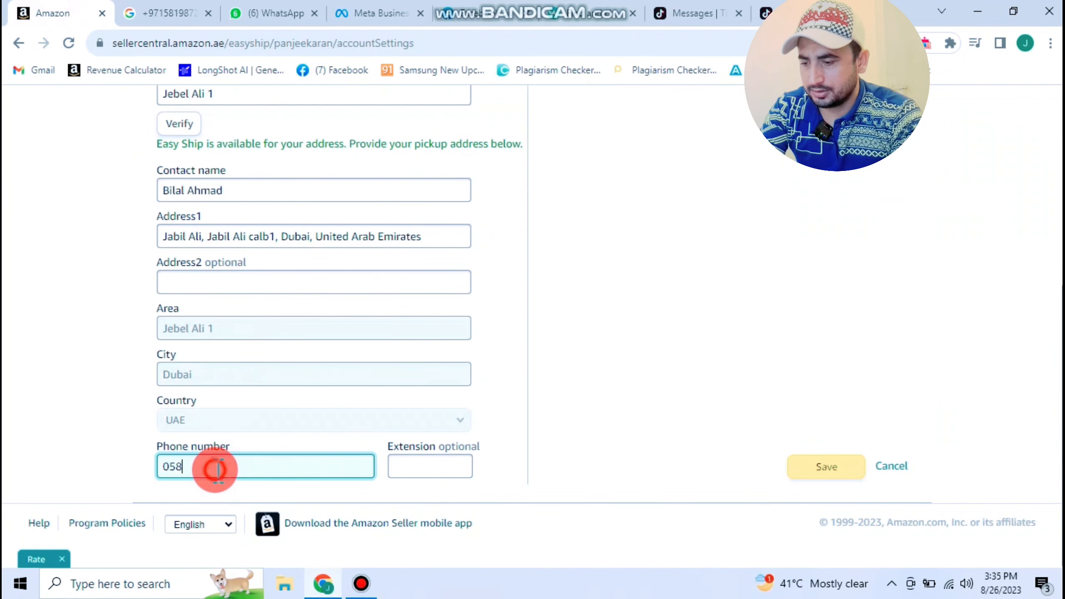
pyautogui.hotkey('ctrl', 'v')
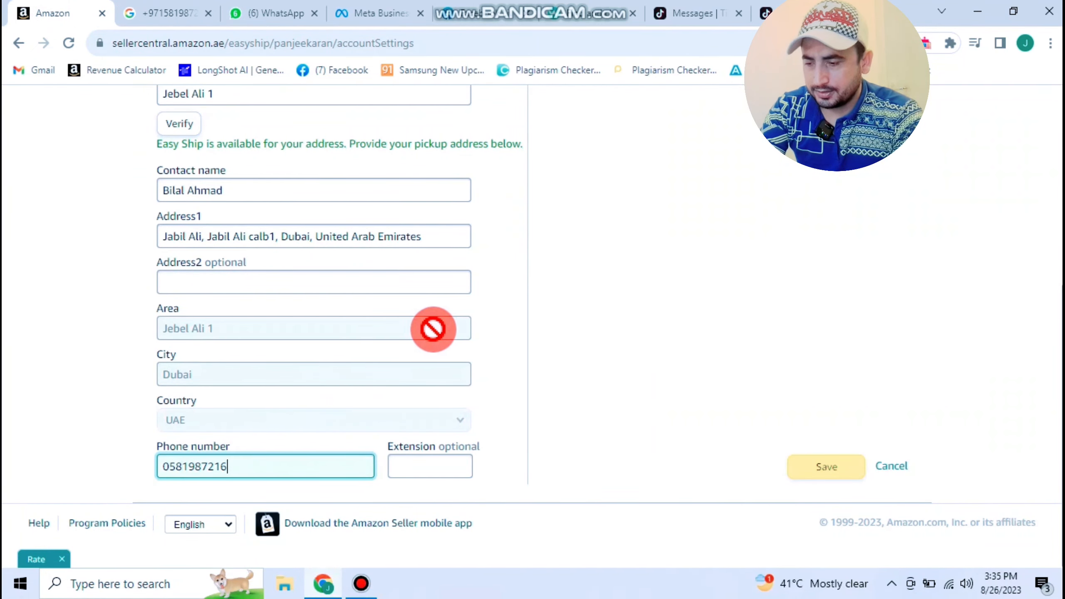
pyautogui.click(845, 475)
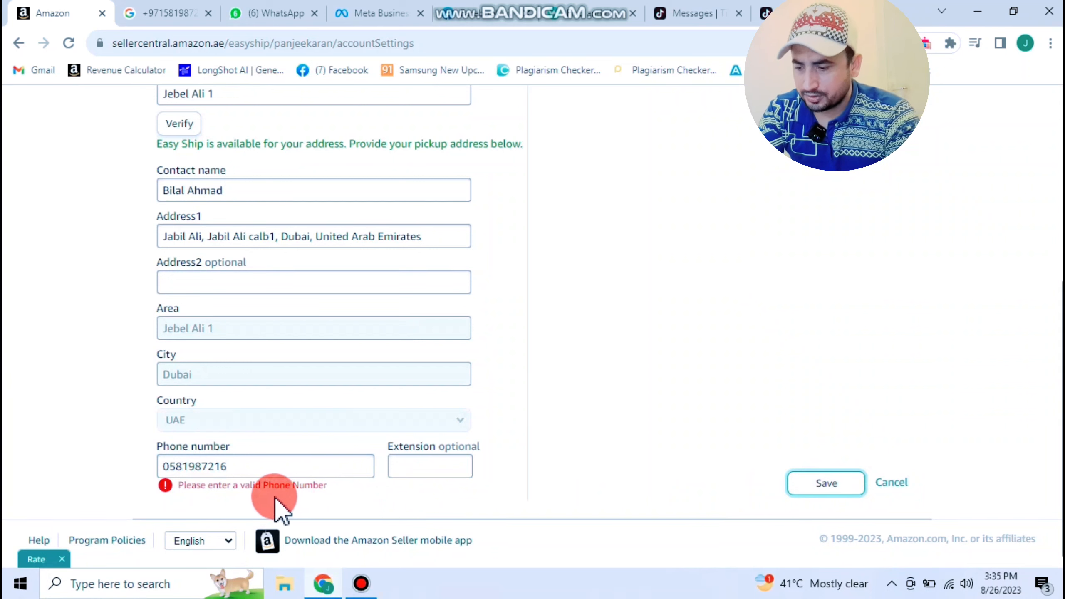
# - After the save error, copy the contact's full +971 number to replace the phone value
pyautogui.click(164, 466)
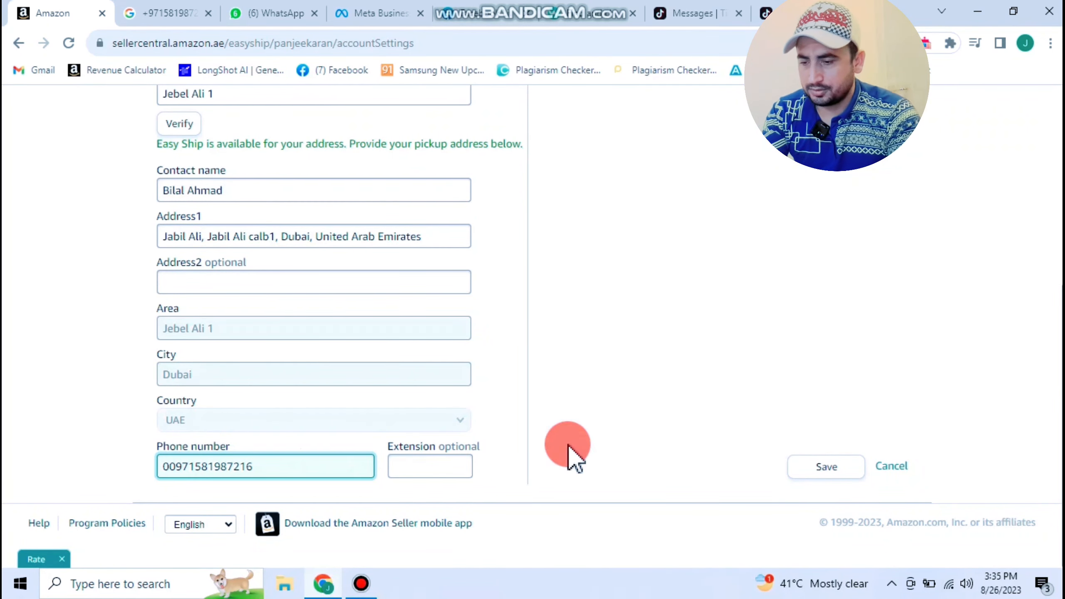
pyautogui.click(820, 465)
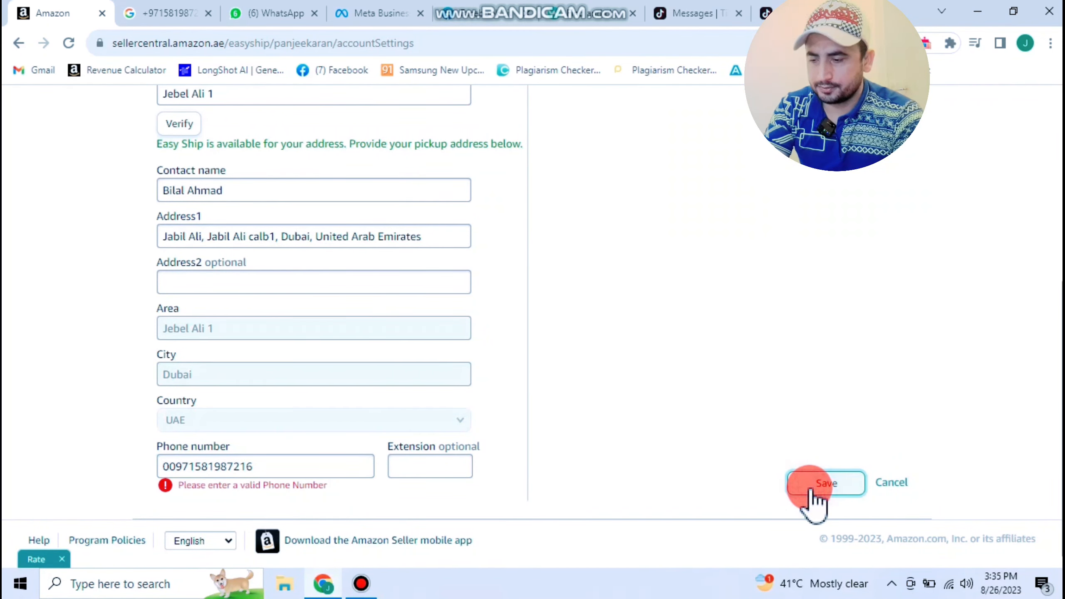
pyautogui.click(182, 5)
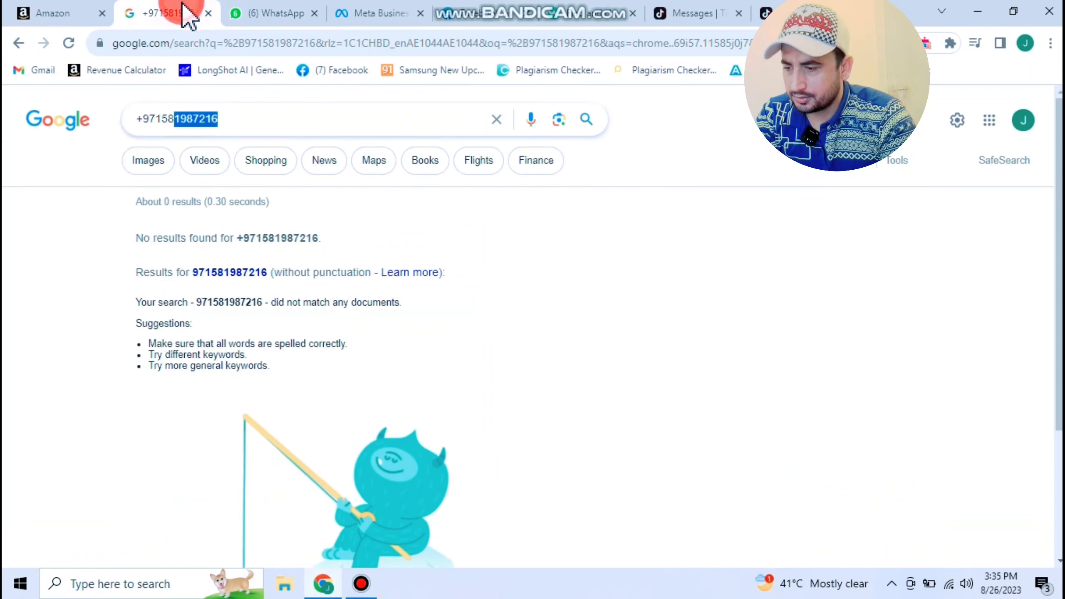
pyautogui.moveTo(222, 117)
pyautogui.mouseDown()
pyautogui.moveTo(156, 117)
pyautogui.moveTo(236, 120)
pyautogui.mouseUp()
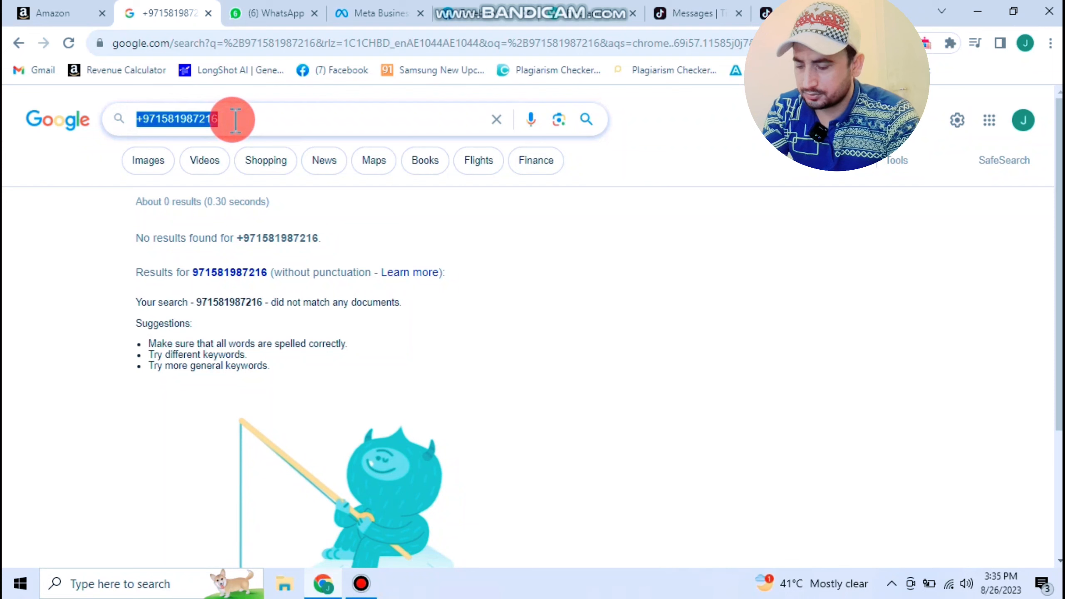
pyautogui.click(261, 11)
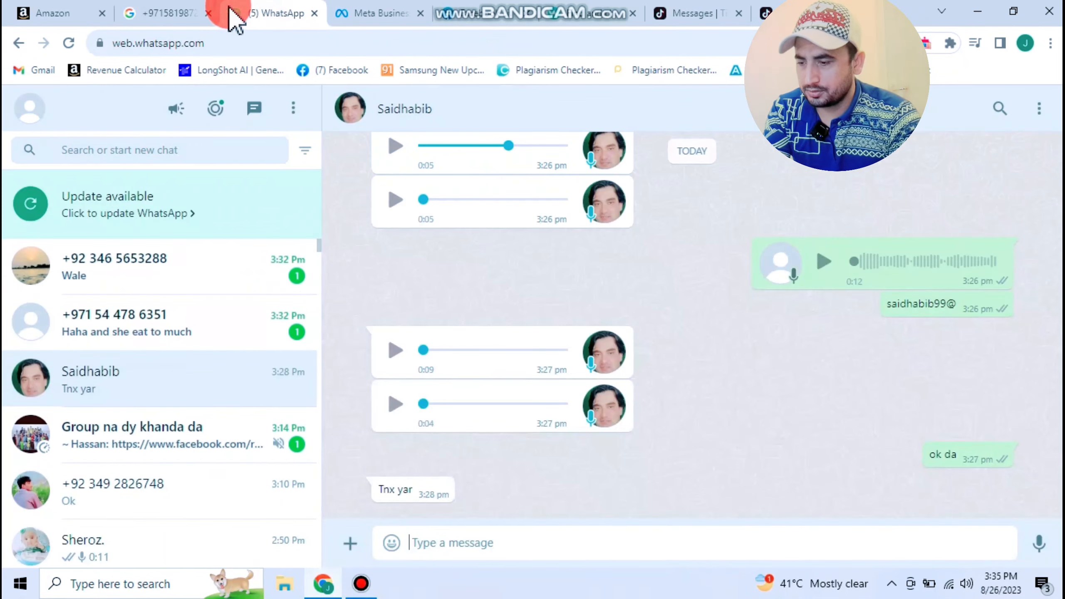
pyautogui.click(74, 7)
pyautogui.doubleClick(265, 467)
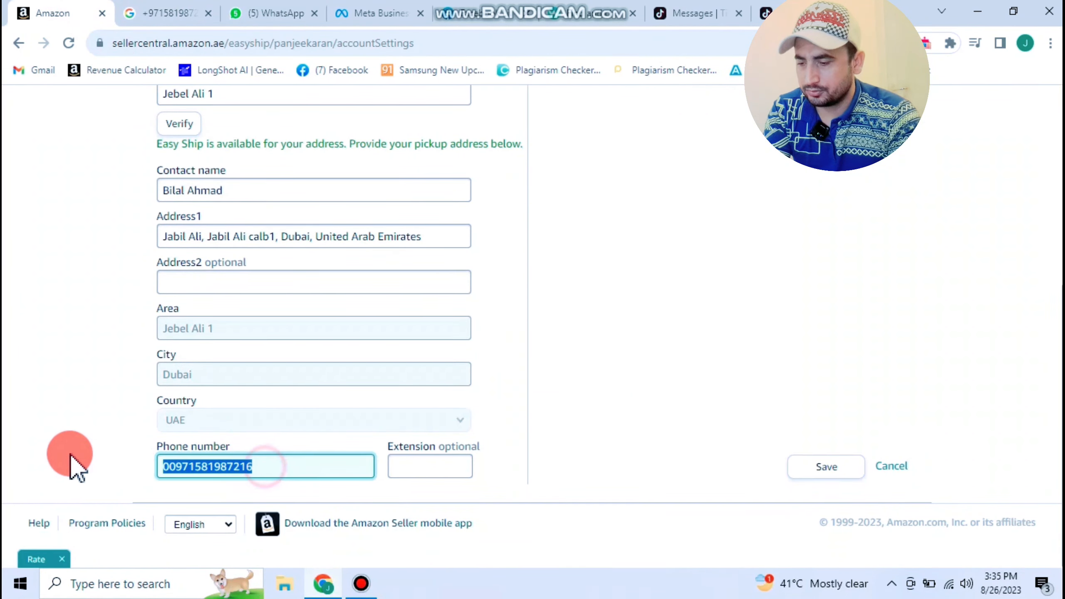
# - Save the pickup address and confirm the Easy Ship registration Congratulations banner appears
pyautogui.click(827, 467)
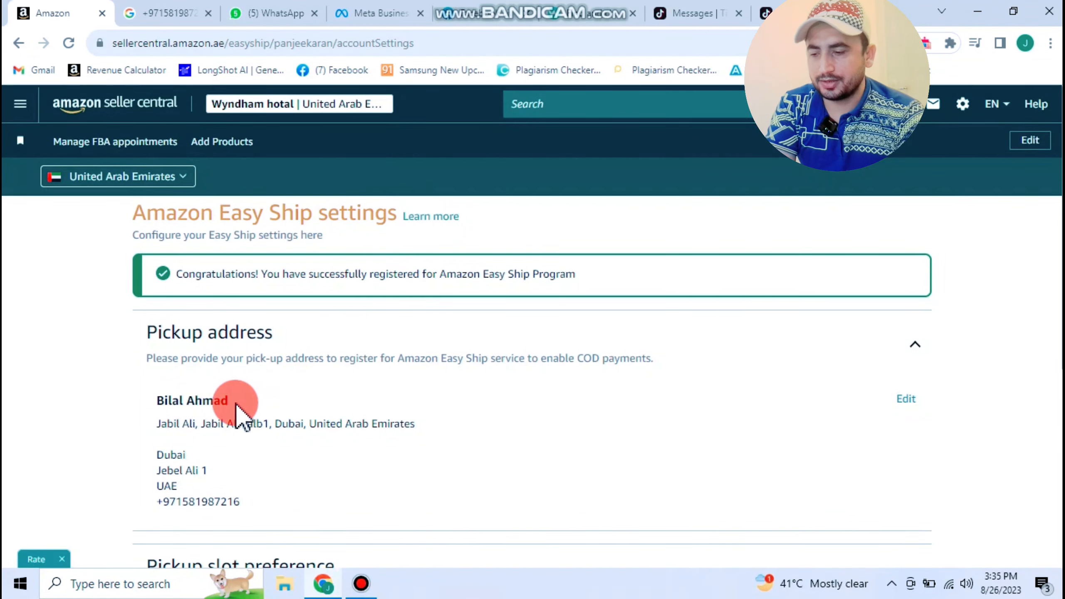
pyautogui.moveTo(156, 338); pyautogui.dragTo(342, 348)
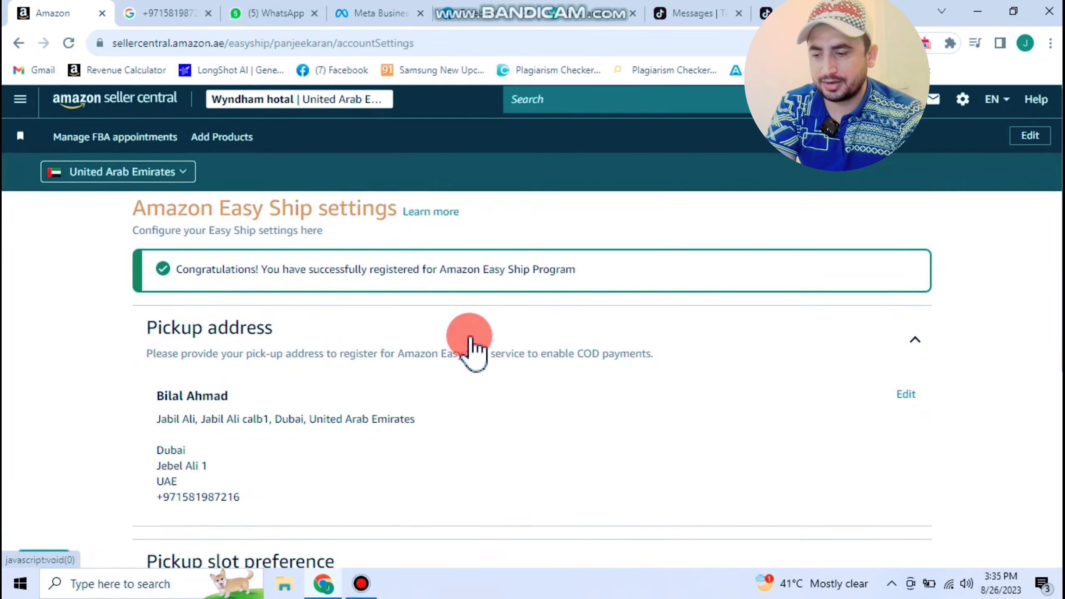
# - Open the full inventory list and copy the UV Gloves listing's ASIN
pyautogui.scroll(-5, 470, 346)
pyautogui.scroll(5, 473, 350)
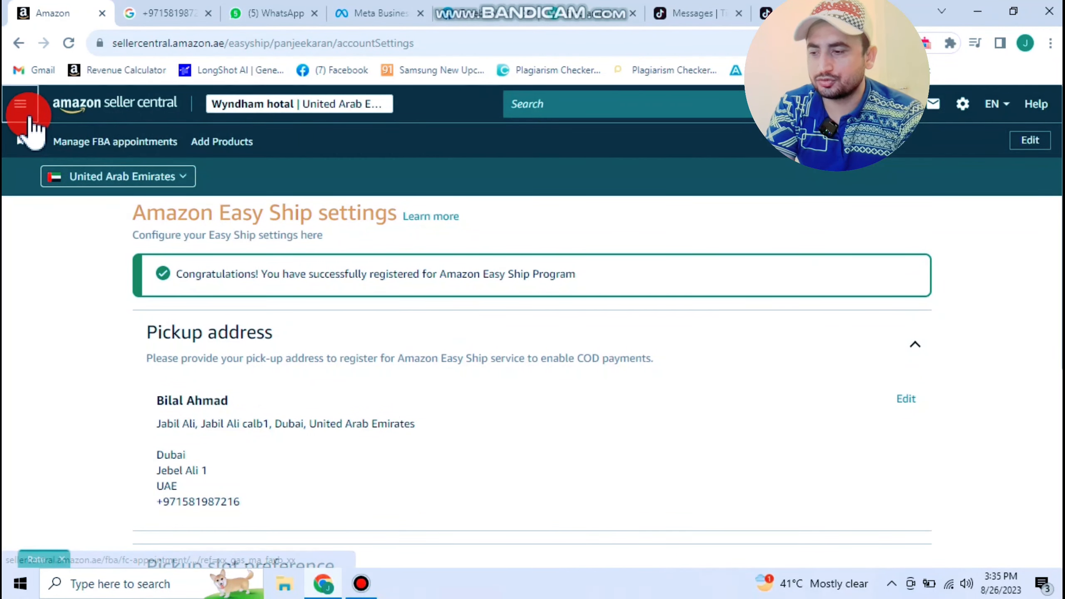
pyautogui.click(22, 104)
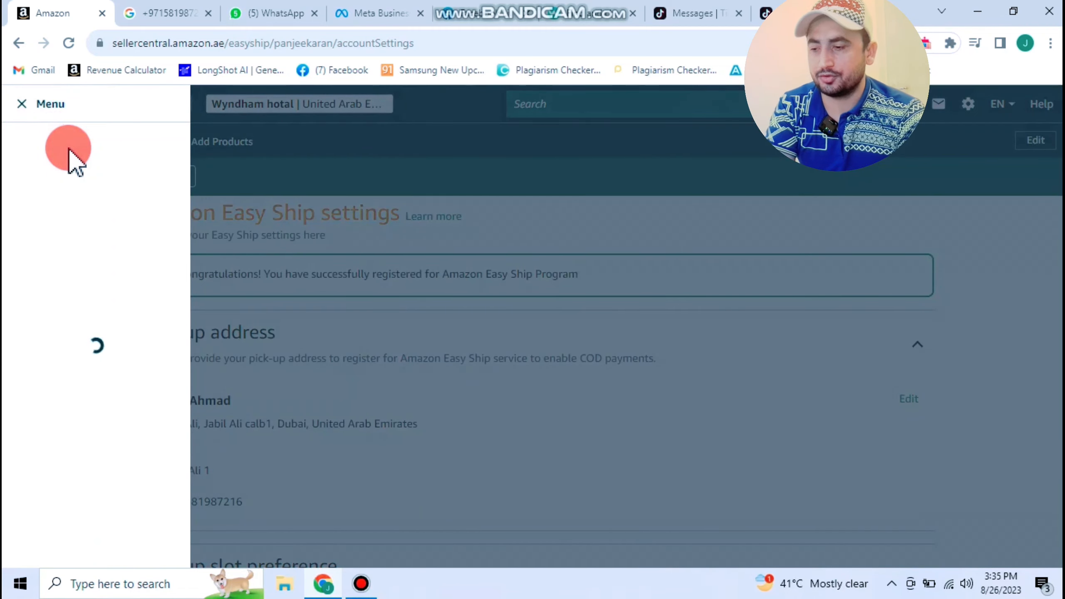
pyautogui.moveTo(74, 200)
pyautogui.click(266, 189)
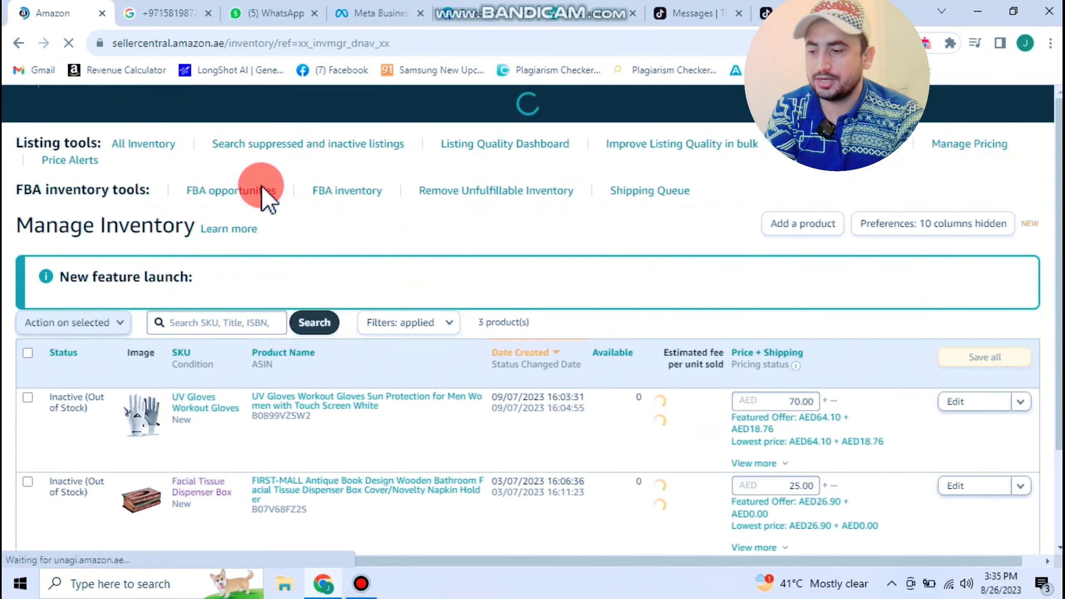
pyautogui.scroll(-1, 268, 370)
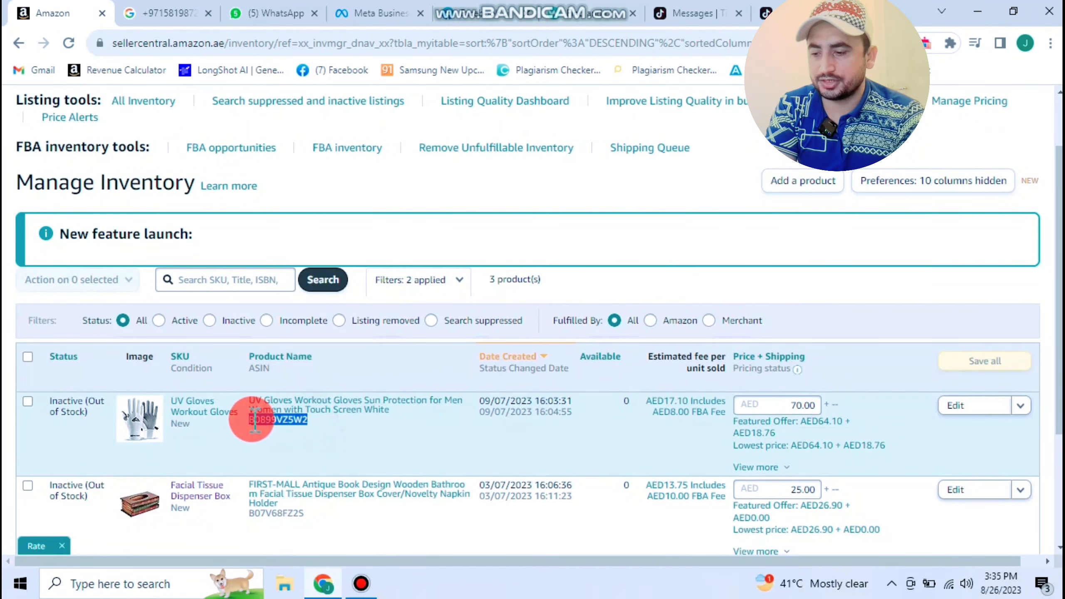
pyautogui.rightClick(263, 418)
pyautogui.click(268, 429)
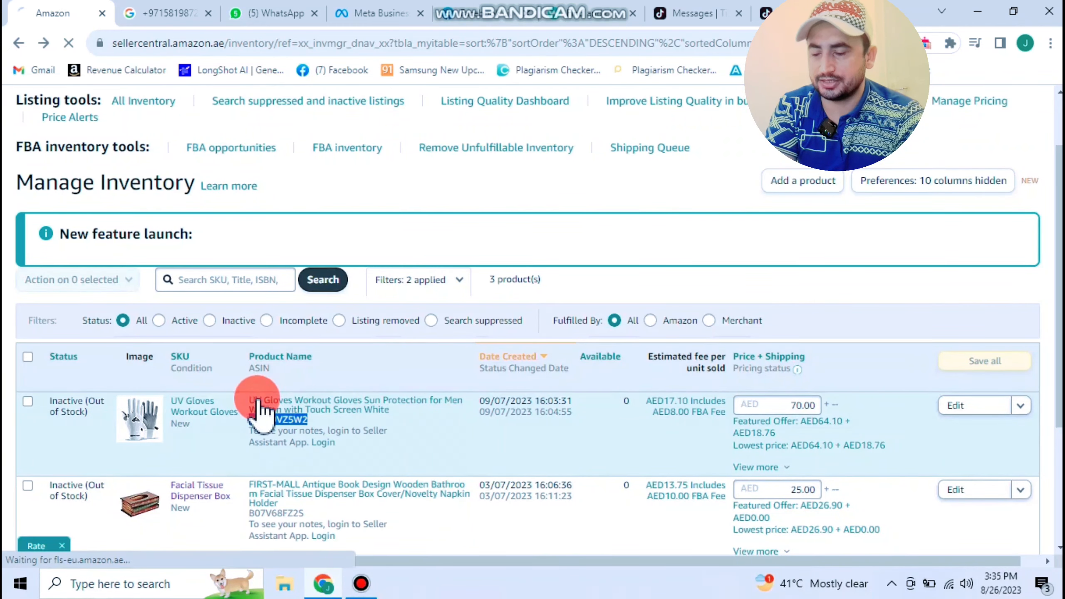
# - Filter to inactive listings, then go back to the Easy Ship settings page
pyautogui.click(235, 320)
pyautogui.click(20, 44)
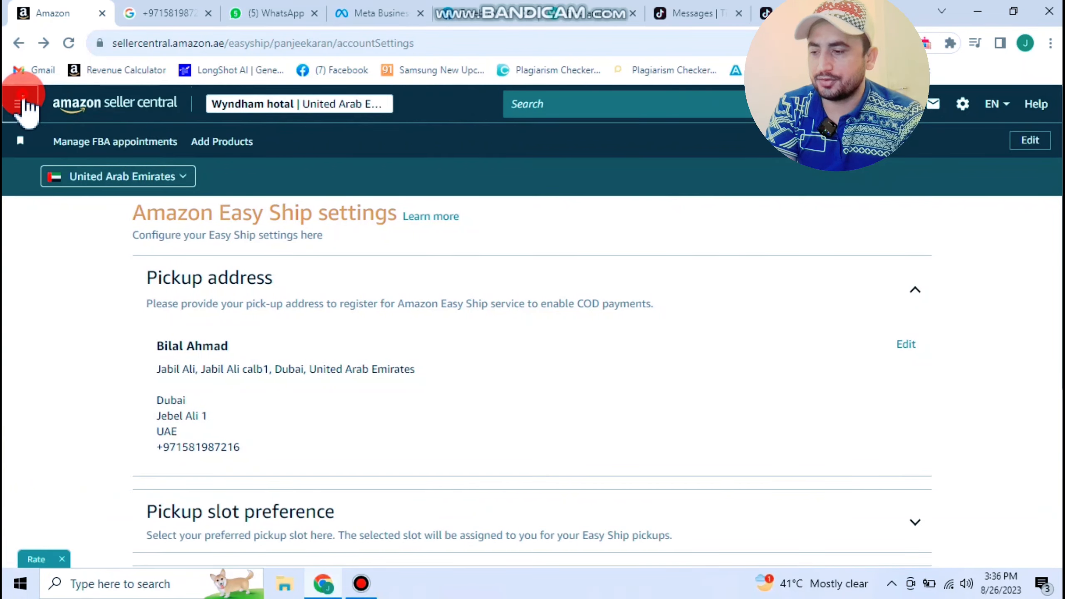
pyautogui.click(20, 103)
# - Open Catalog > Add Products, then choose it again from the menu to reload the page
pyautogui.moveTo(139, 151)
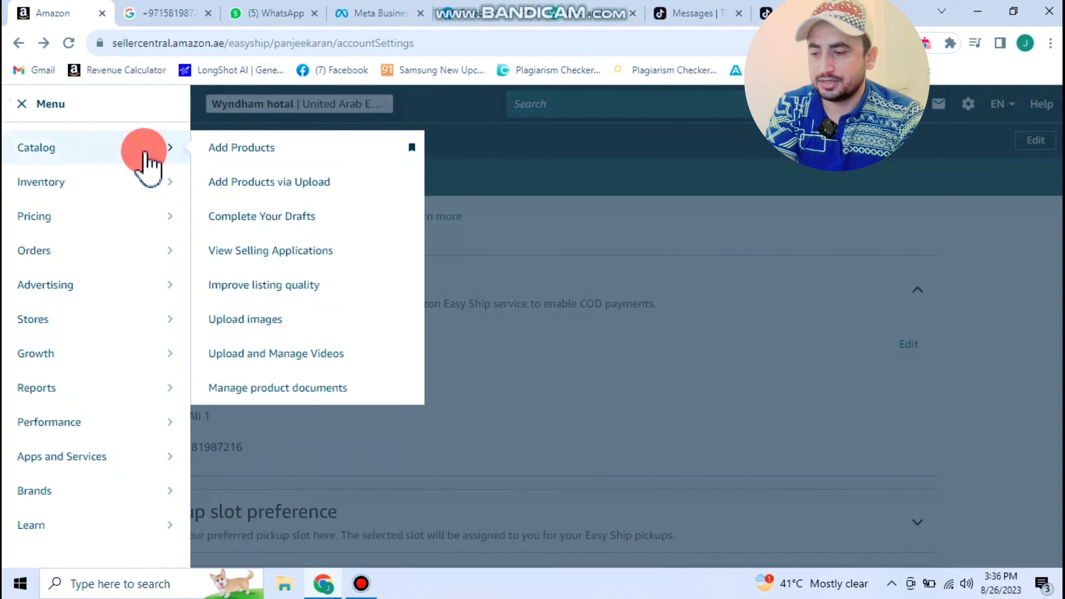
pyautogui.click(251, 149)
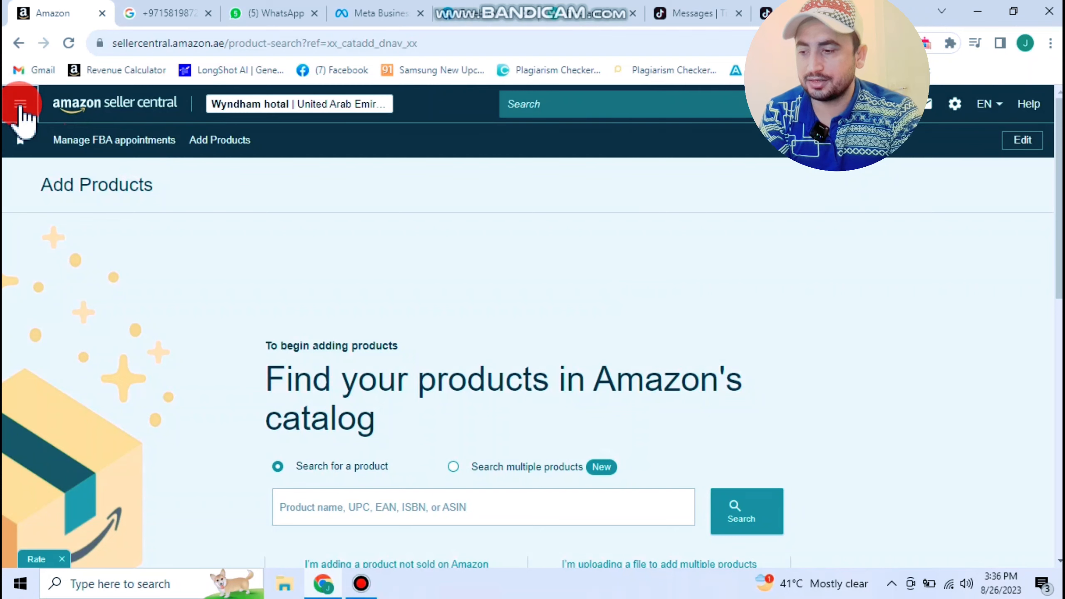
pyautogui.click(21, 108)
pyautogui.click(99, 152)
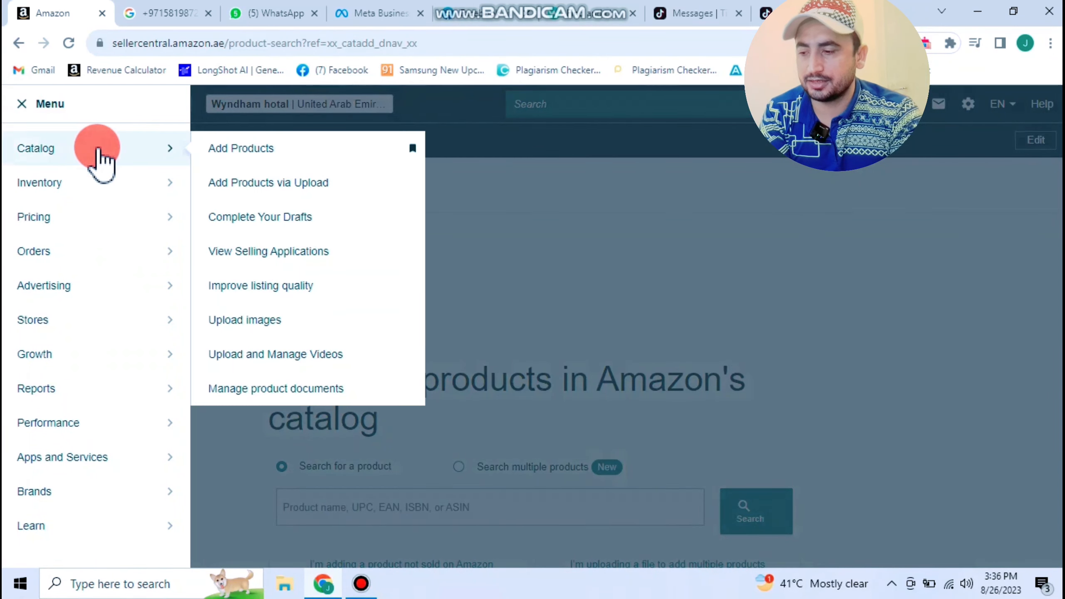
pyautogui.click(235, 148)
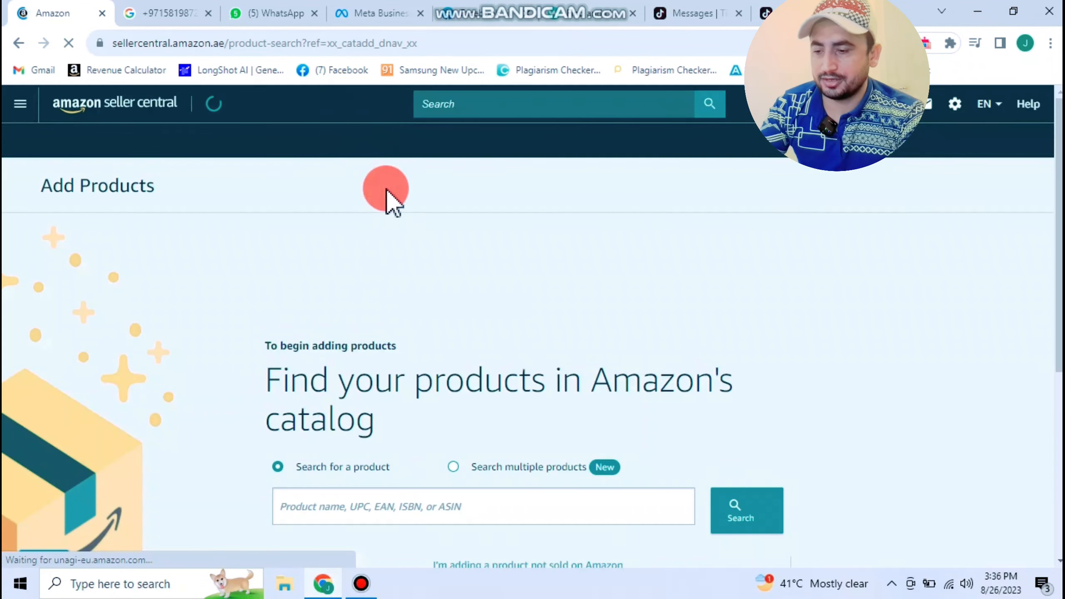
pyautogui.scroll(-5, 388, 218)
# - Search the catalog for the pasted UV Gloves ASIN and start a New-condition offer
pyautogui.click(360, 121)
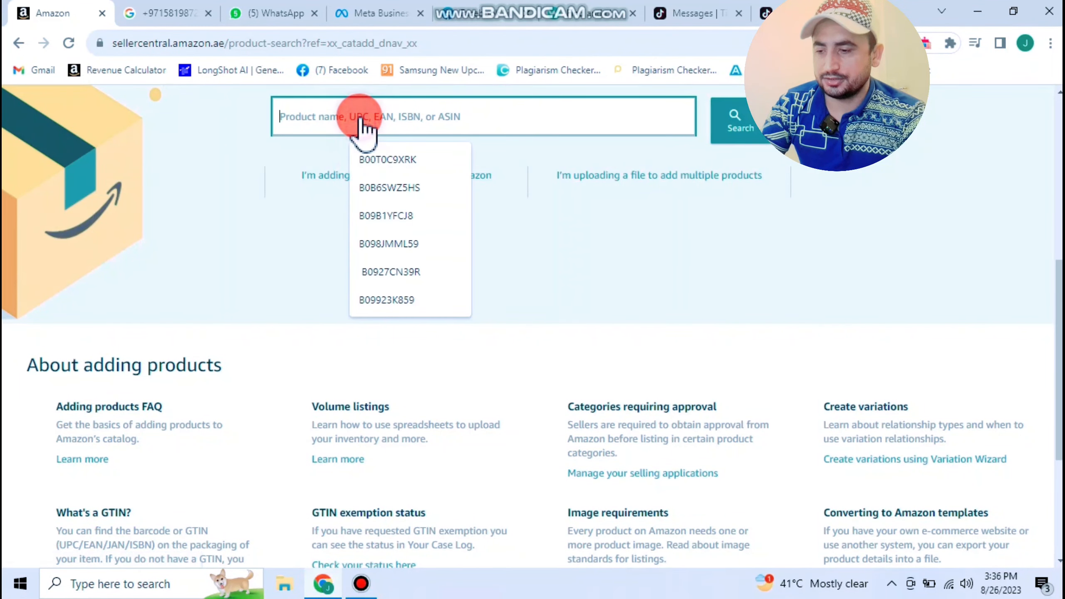
pyautogui.hotkey('ctrl', 'v')
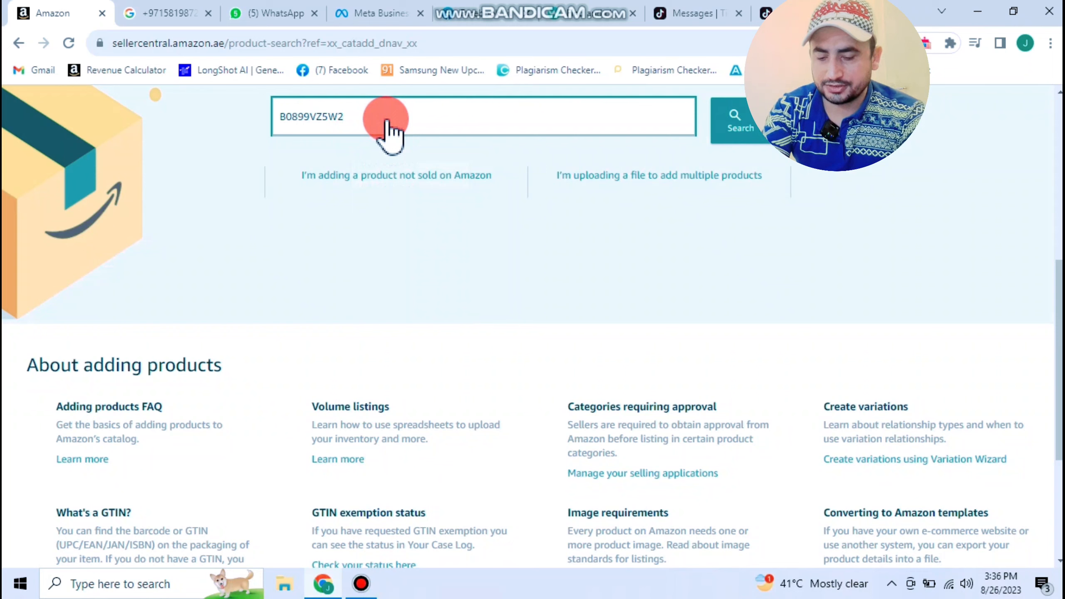
pyautogui.press('Return')
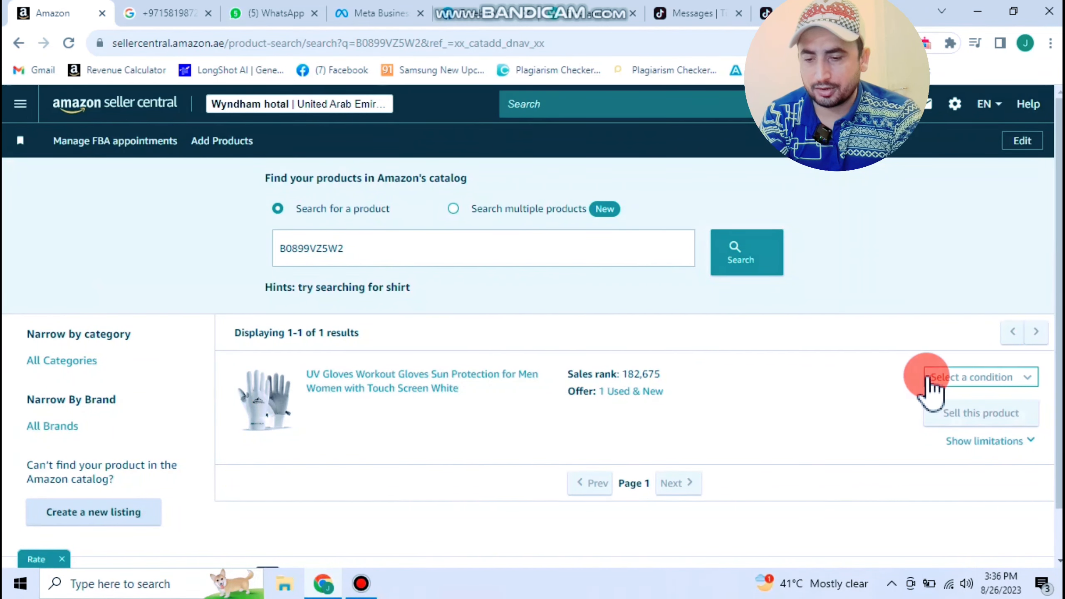
pyautogui.click(950, 403)
pyautogui.scroll(-1, 796, 361)
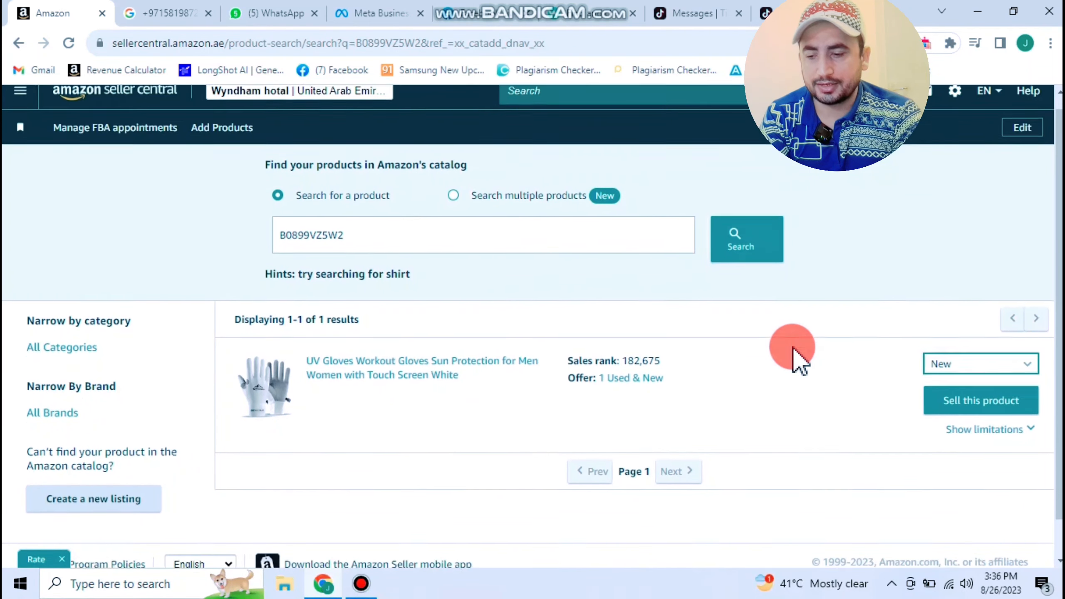
pyautogui.click(972, 359)
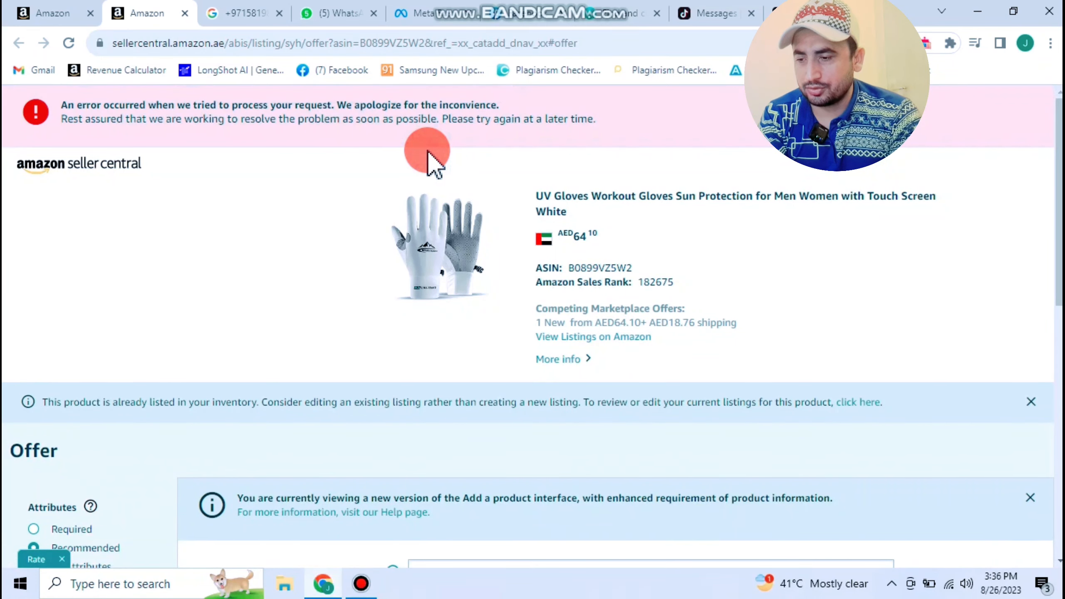
# - Try Fulfilled by Amazon, then settle on merchant-fulfilled Self Ship shipping
pyautogui.scroll(-10, 427, 160)
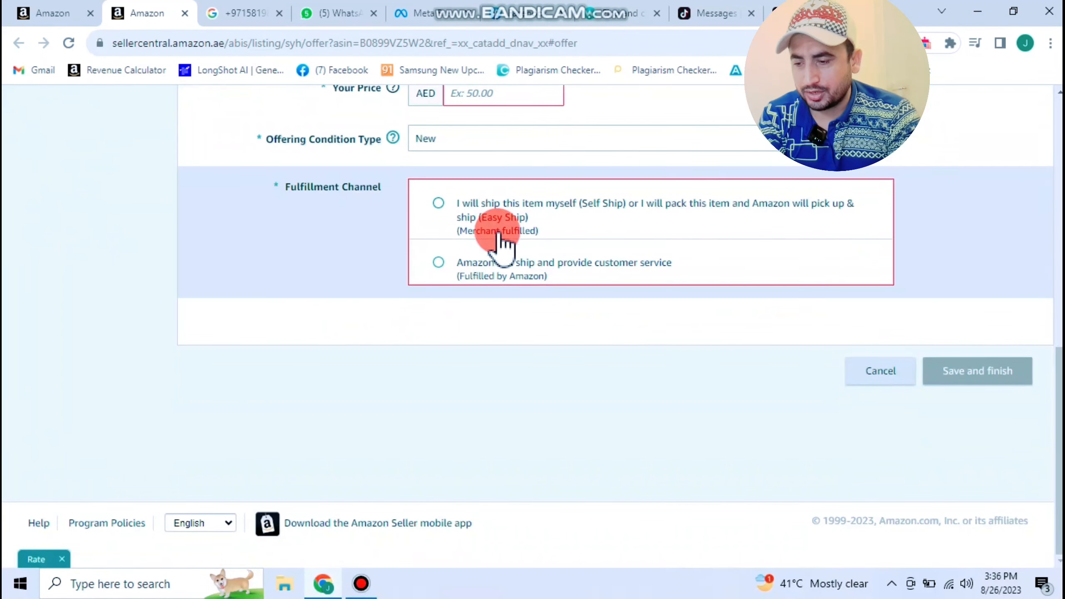
pyautogui.click(438, 203)
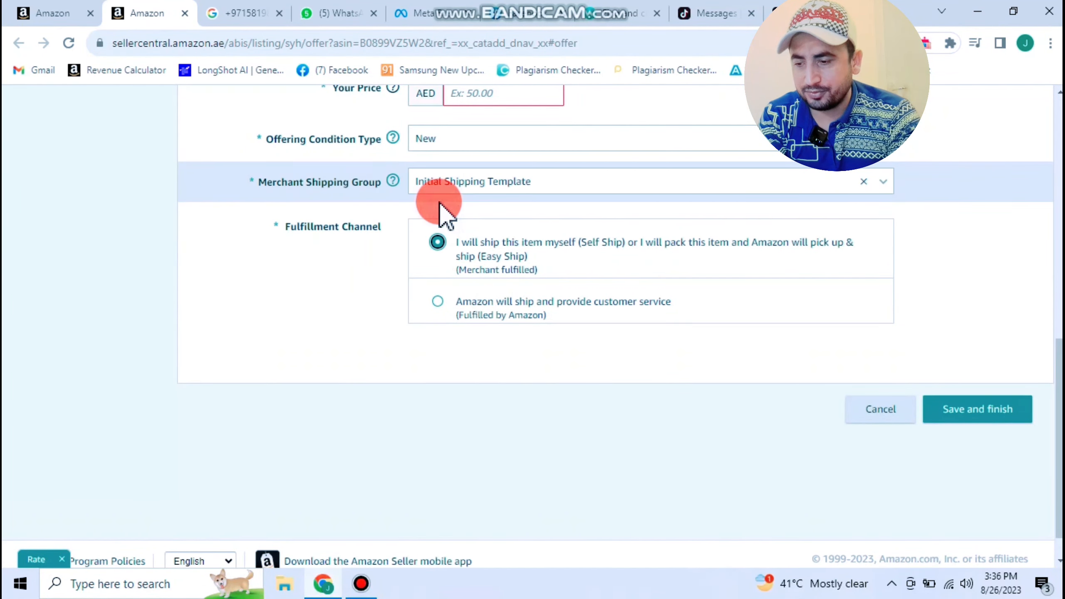
pyautogui.click(439, 301)
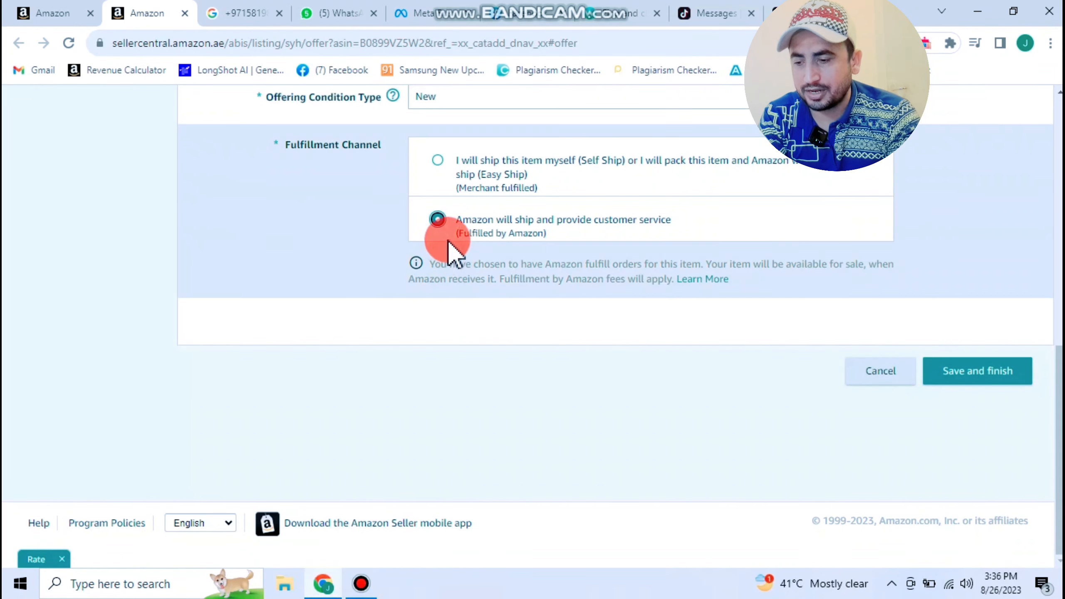
pyautogui.click(530, 226)
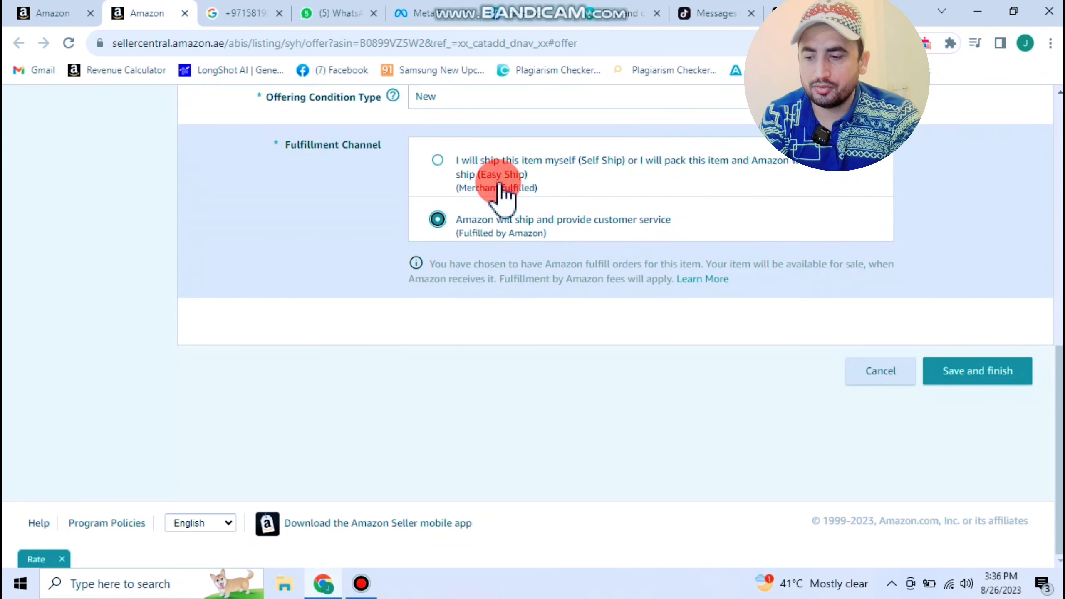
pyautogui.click(438, 161)
pyautogui.scroll(5, 516, 227)
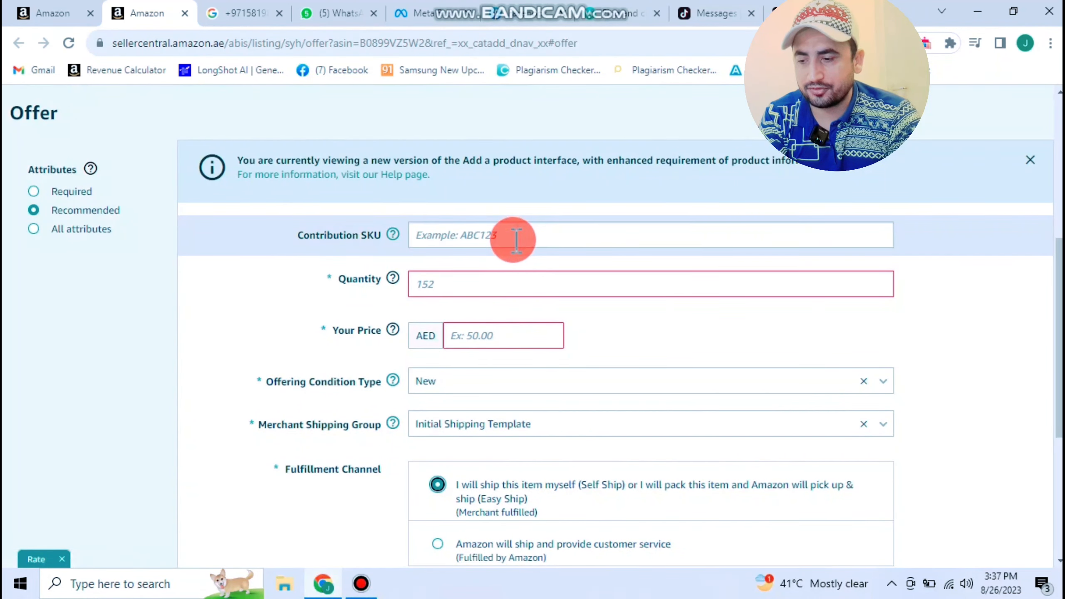
# - Enter quantity 5 and price AED 70.00 on the UV Gloves offer
pyautogui.click(516, 240)
pyautogui.click(503, 287)
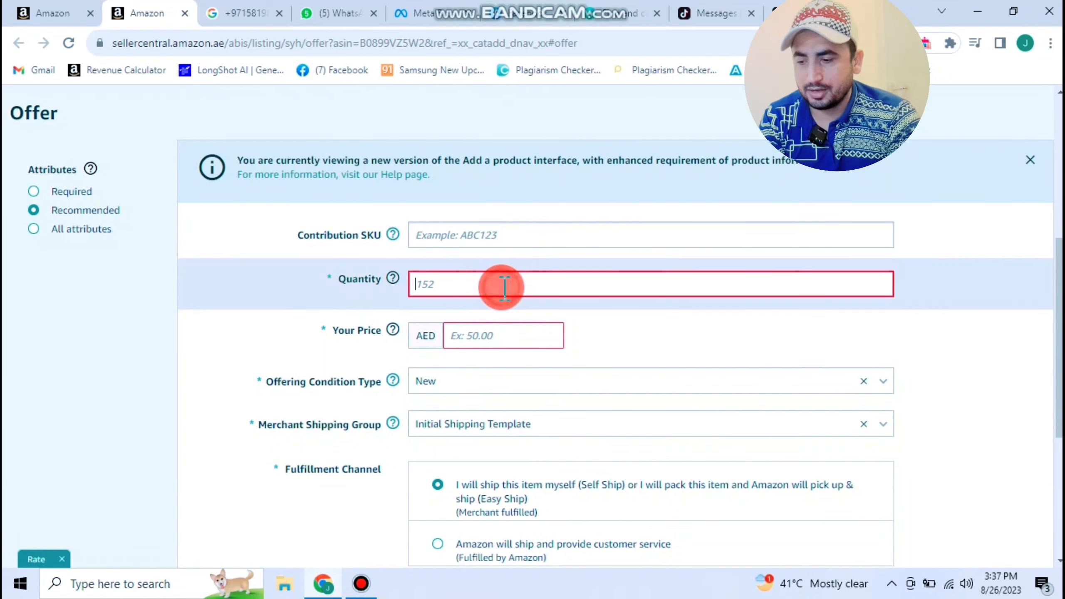
pyautogui.write('5')
pyautogui.scroll(-2, 542, 329)
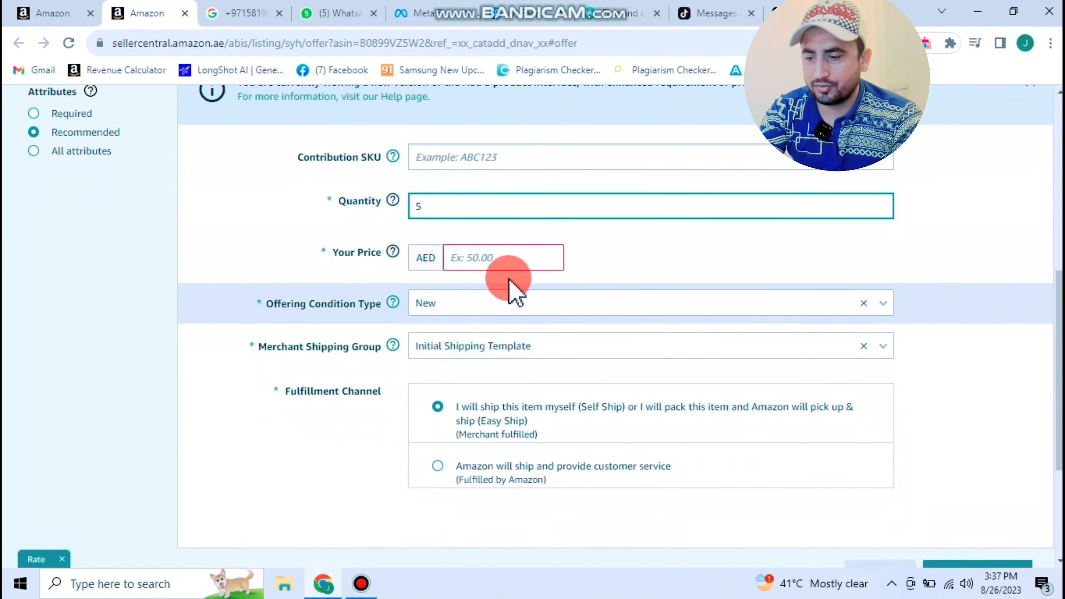
pyautogui.click(507, 256)
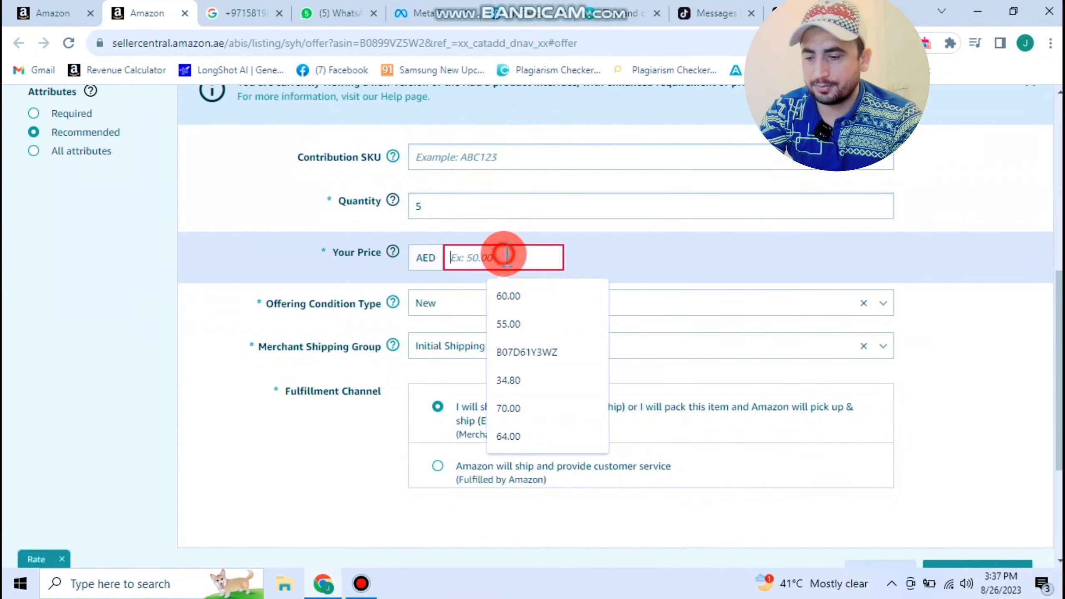
# - Check the earlier search results and the full inventory list, then return to the offer form
pyautogui.click(65, 15)
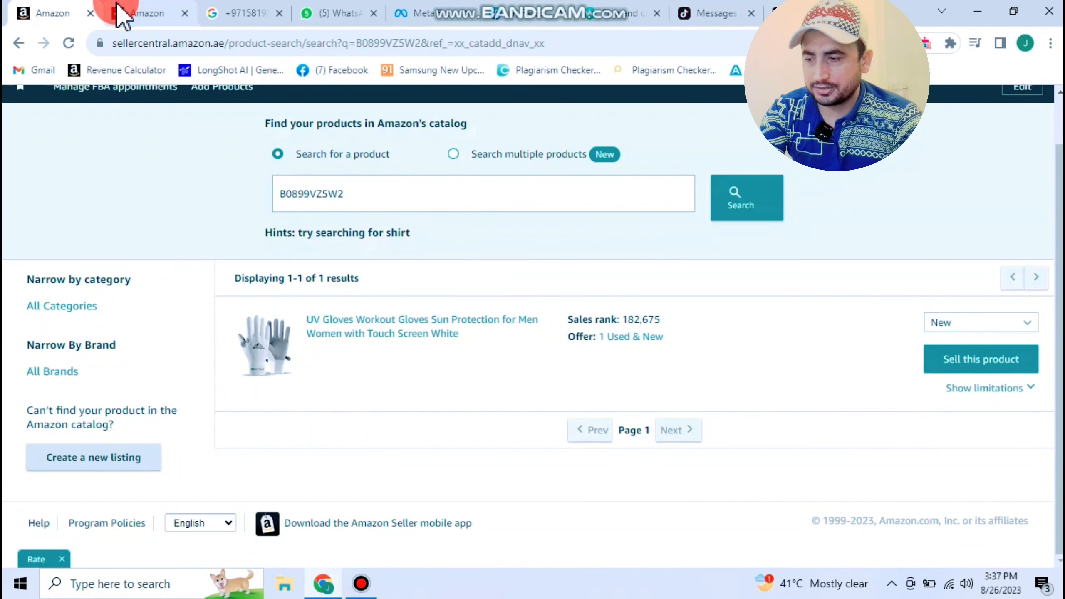
pyautogui.scroll(2, 63, 134)
pyautogui.click(20, 104)
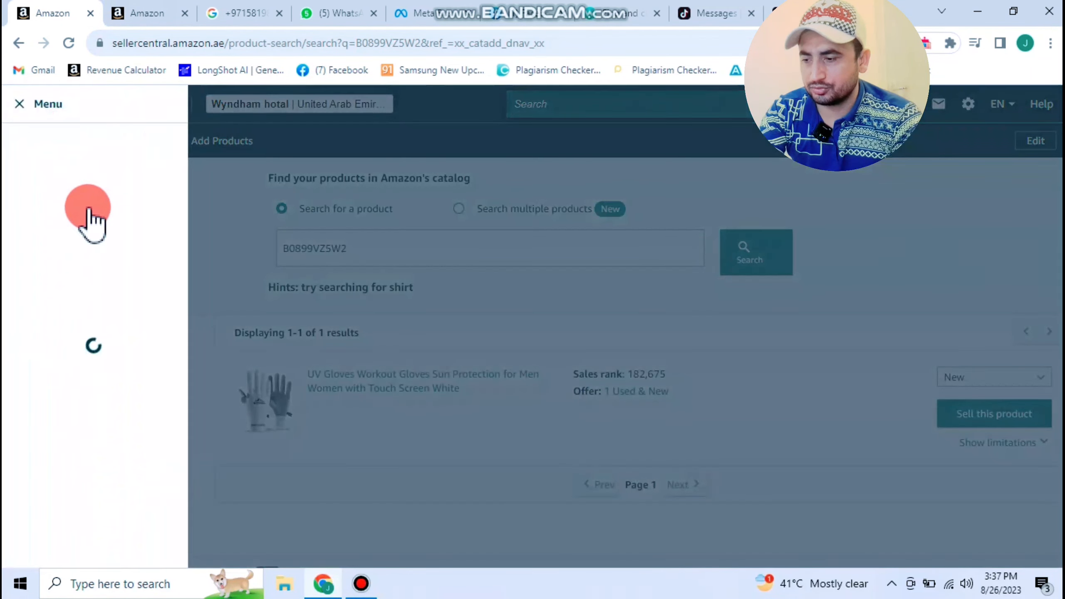
pyautogui.moveTo(185, 184)
pyautogui.click(241, 185)
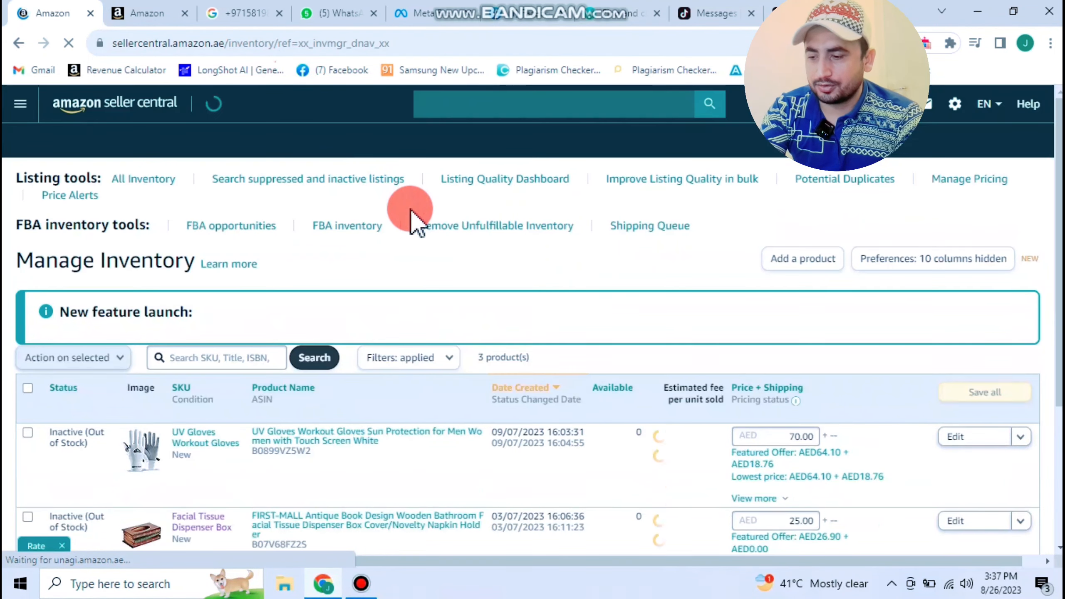
pyautogui.click(145, 12)
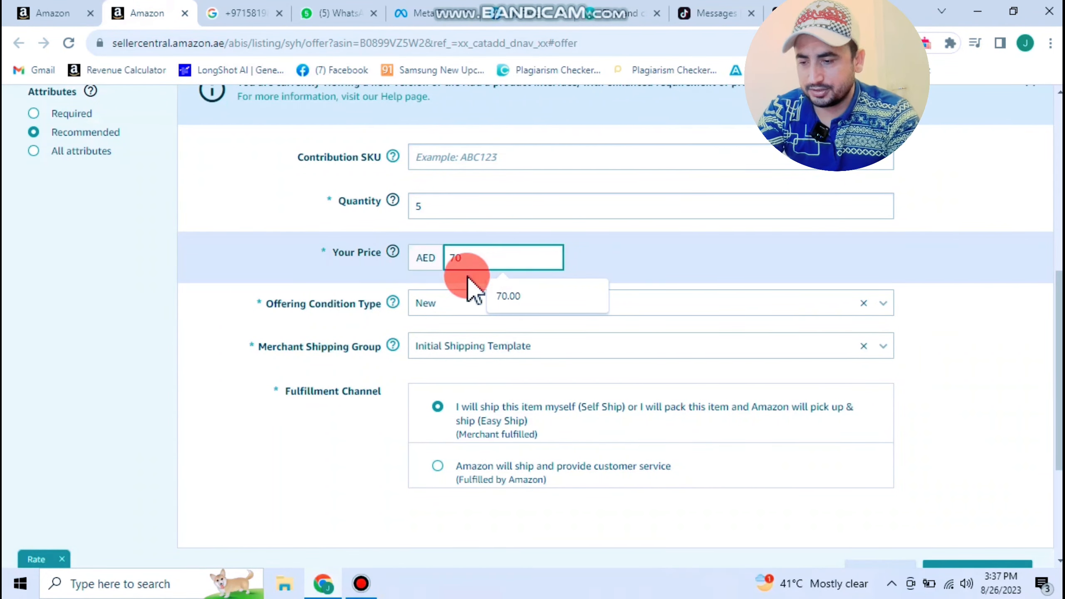
# - Keep Initial Shipping Template as the shipping group and submit the offer
pyautogui.click(471, 348)
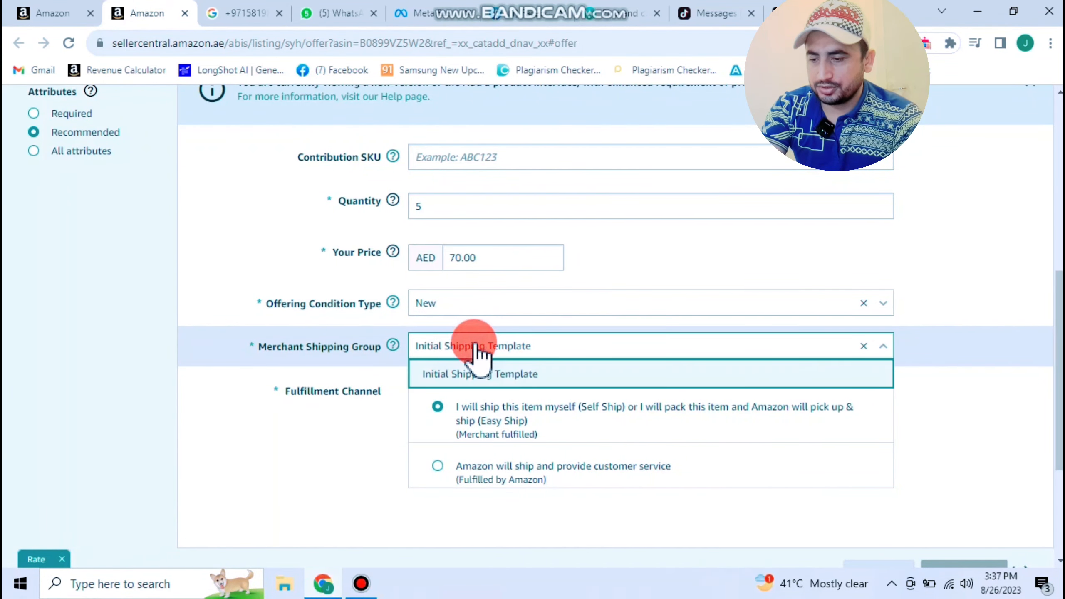
pyautogui.click(571, 350)
pyautogui.scroll(-2, 928, 355)
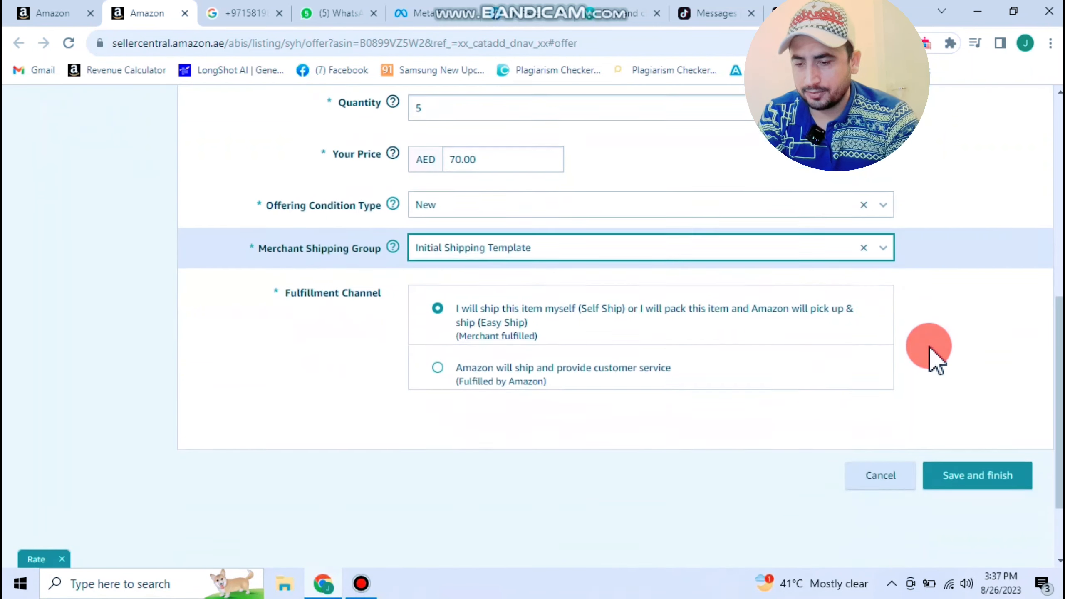
pyautogui.scroll(-1, 935, 358)
pyautogui.click(982, 416)
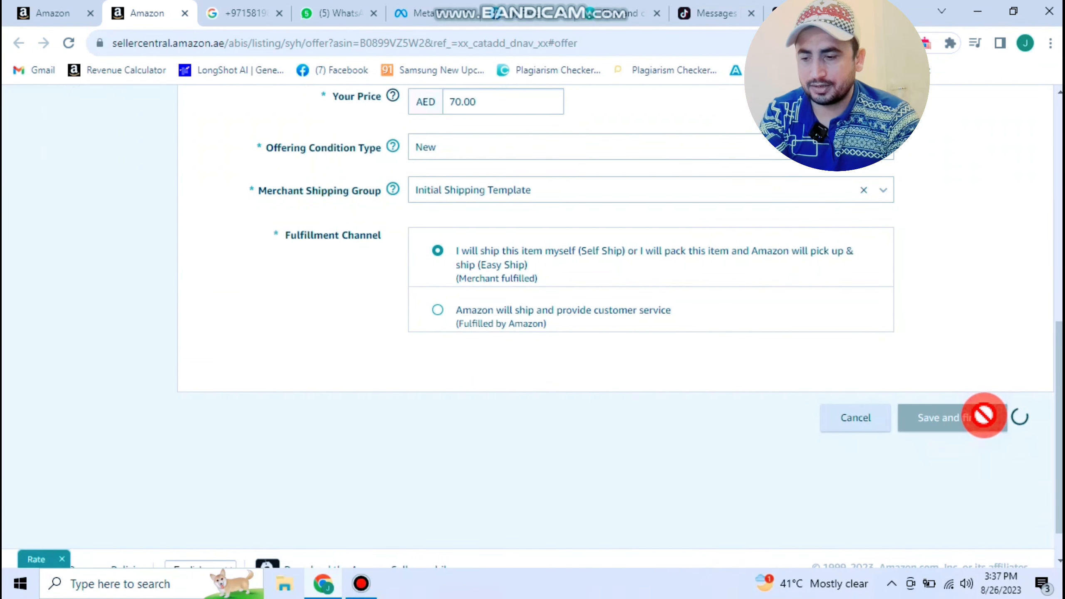
# - Dismiss a stray context menu and open the full inventory list
pyautogui.click(648, 290)
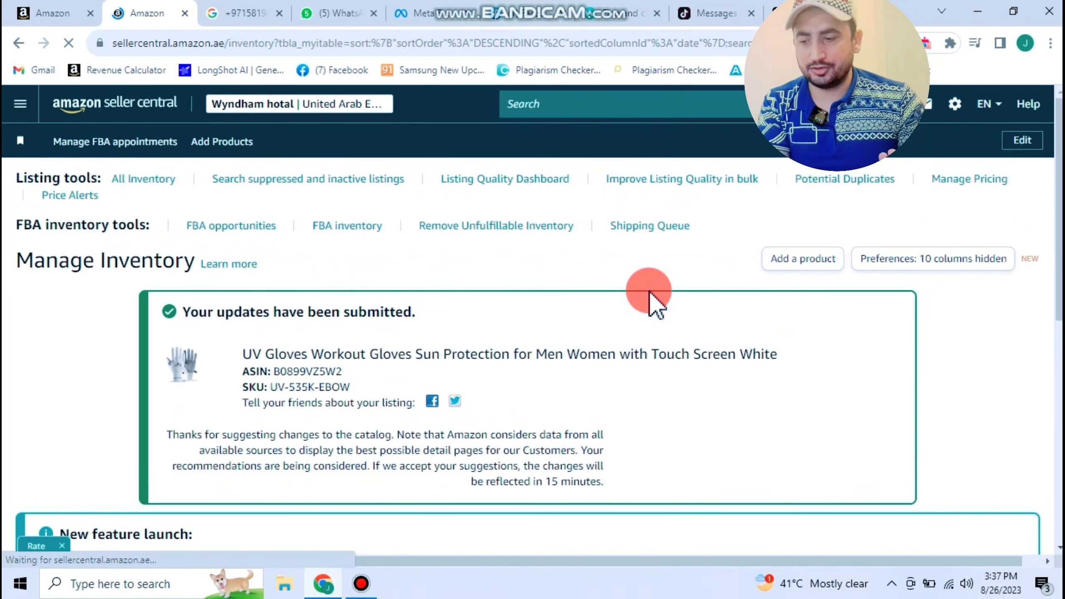
pyautogui.rightClick(754, 211)
pyautogui.click(563, 292)
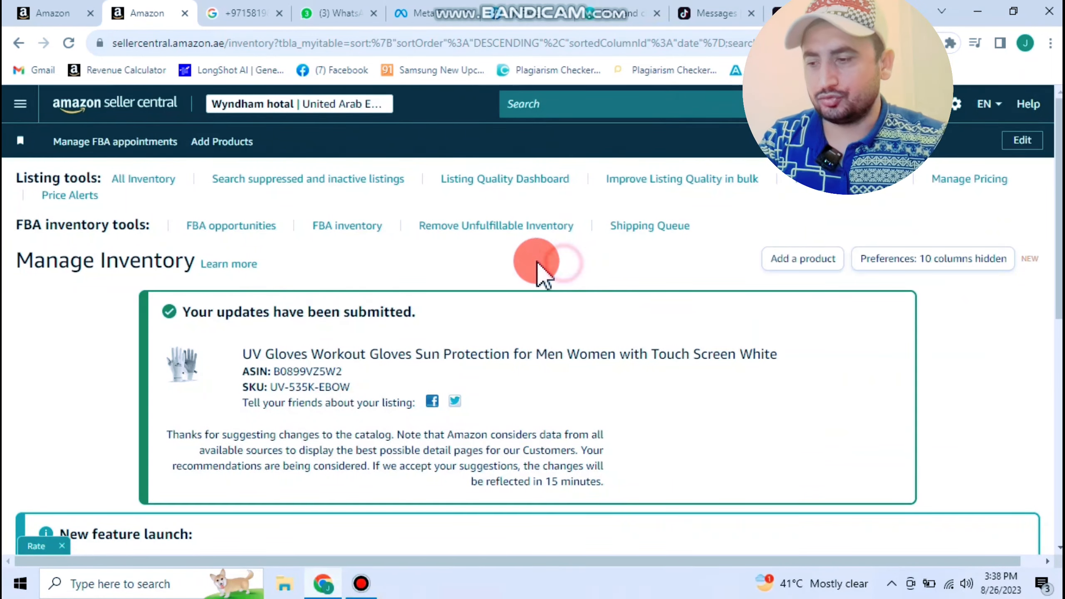
pyautogui.click(29, 101)
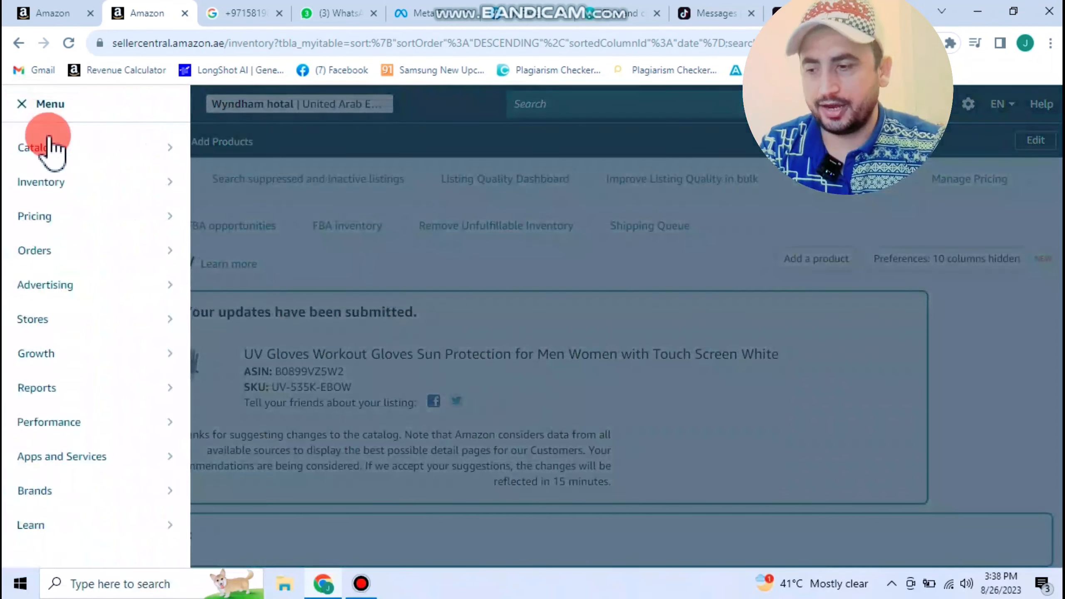
pyautogui.moveTo(71, 184)
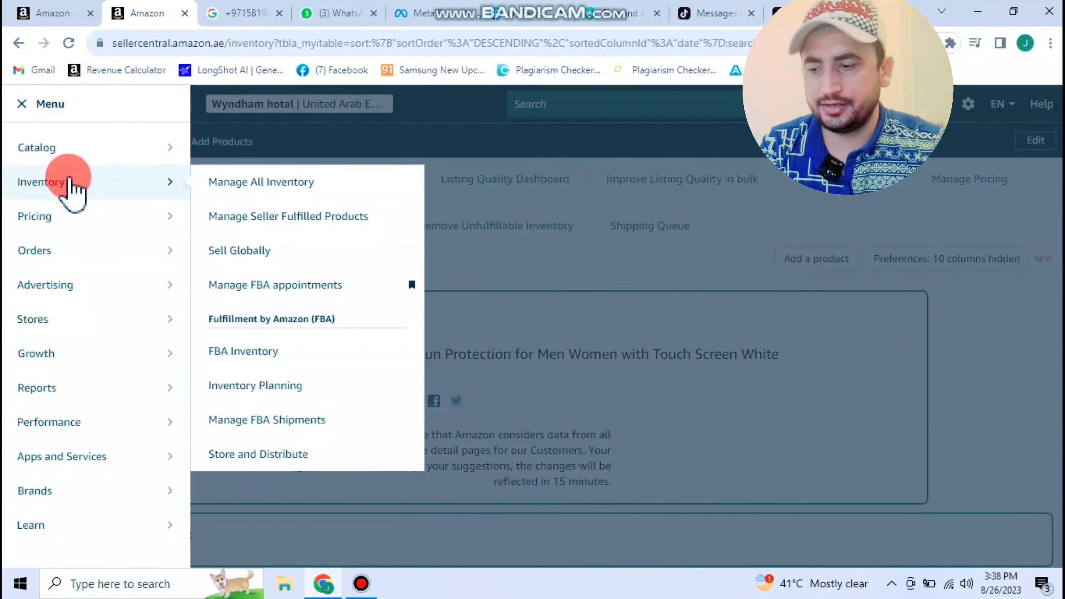
pyautogui.click(285, 183)
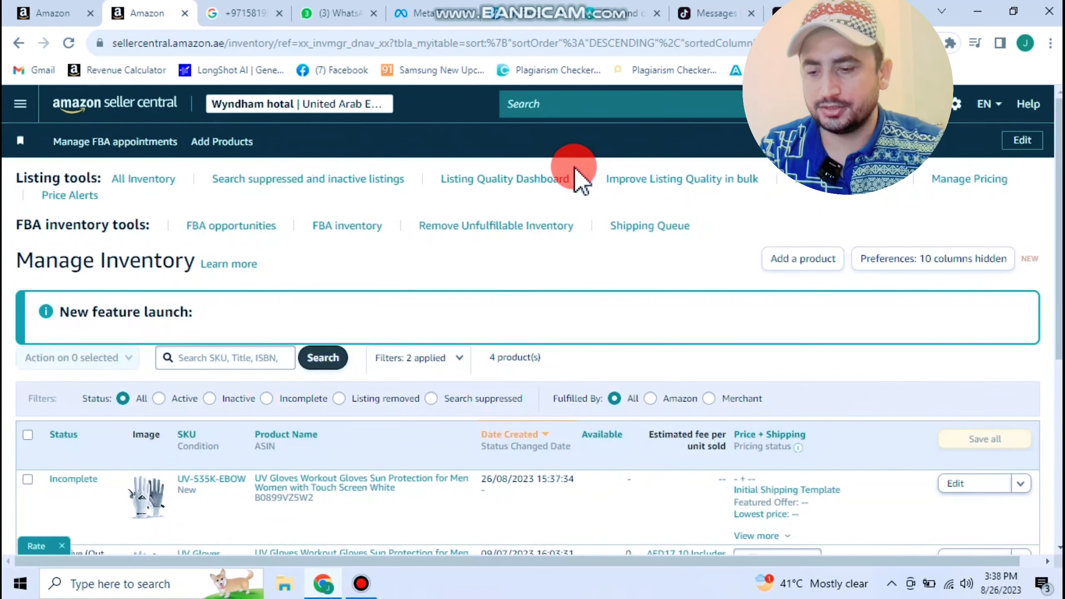
# - Reload Manage Inventory and confirm the UV Gloves offer is listed as Incomplete
pyautogui.scroll(-4, 578, 179)
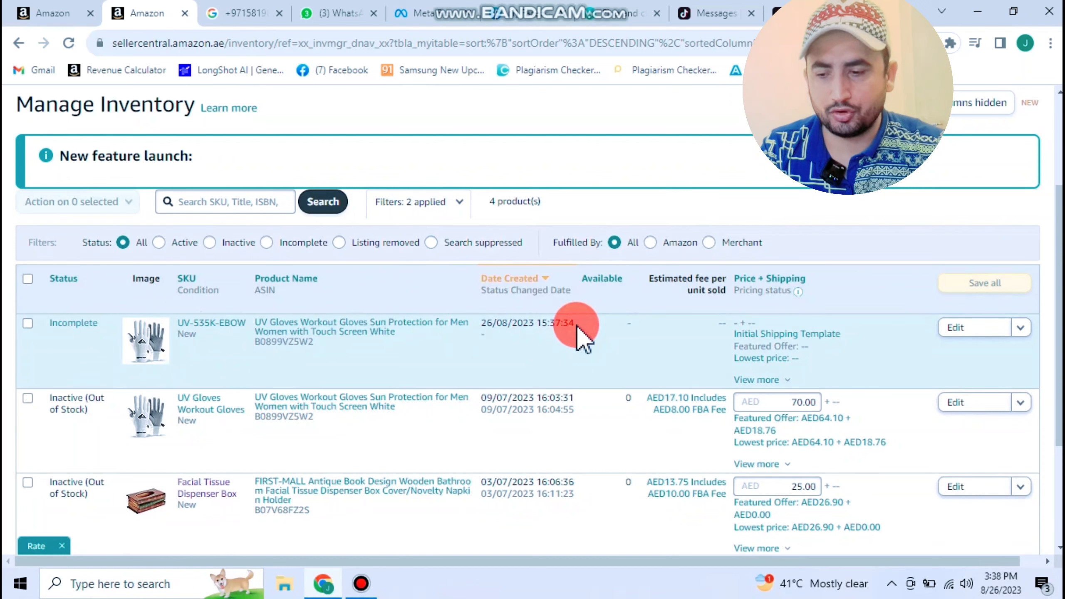
pyautogui.scroll(4, 258, 191)
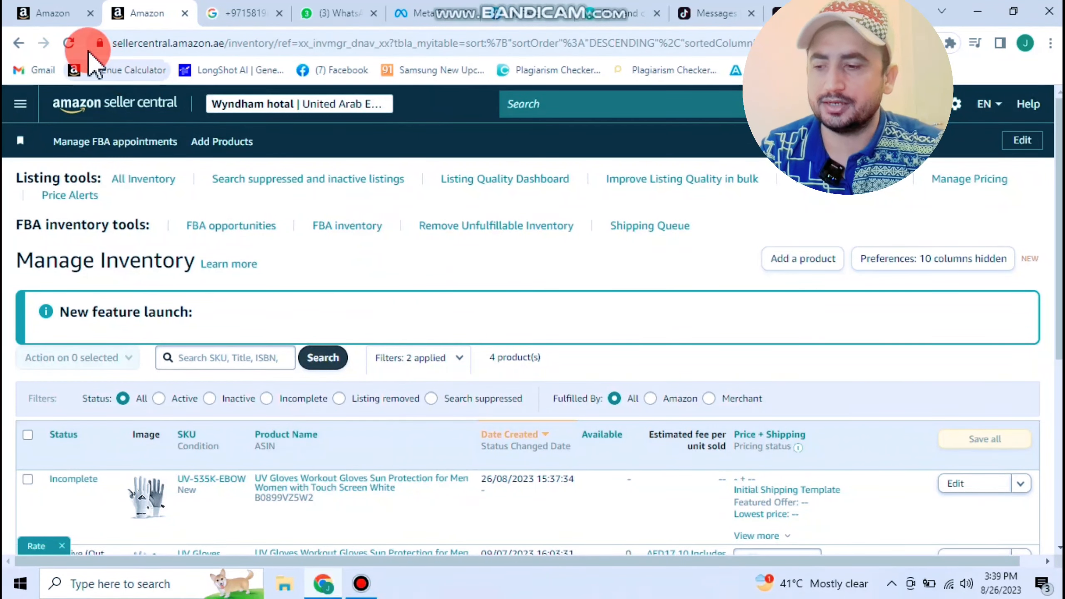
pyautogui.click(68, 42)
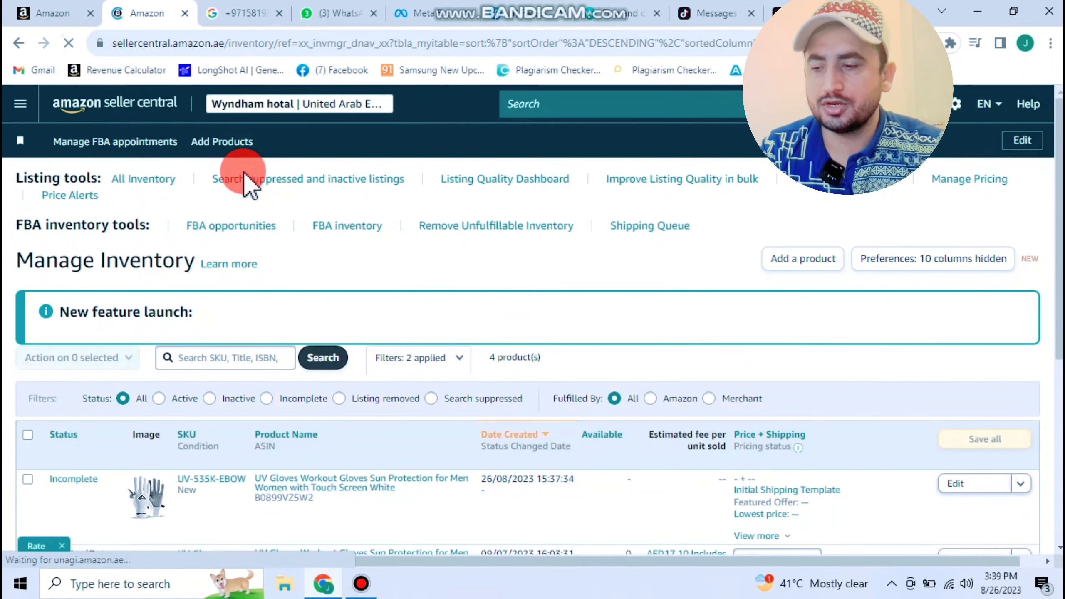
pyautogui.scroll(-4, 244, 185)
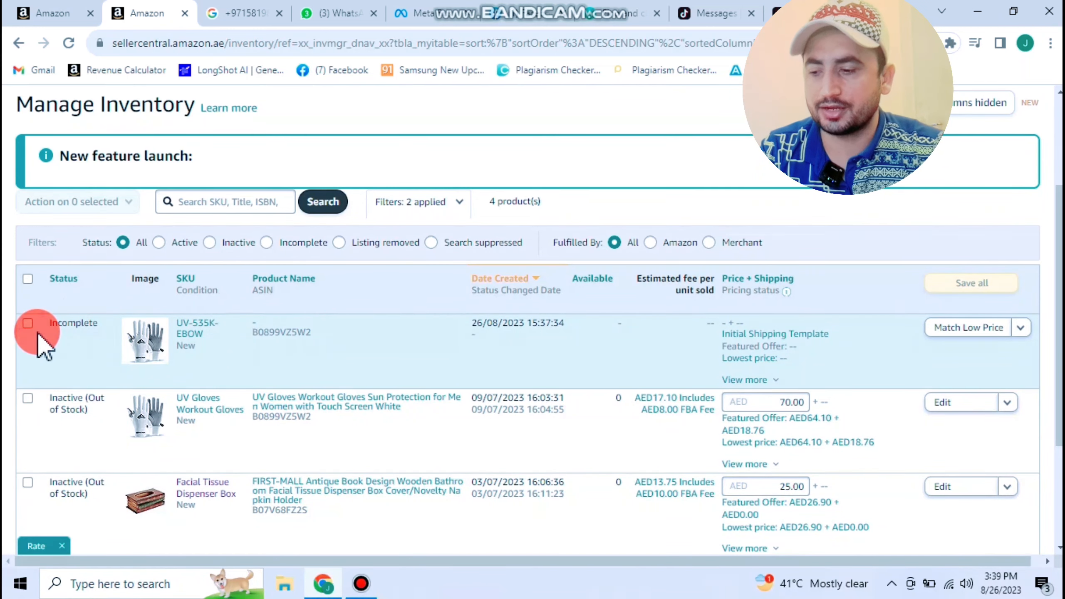
pyautogui.scroll(4, 171, 143)
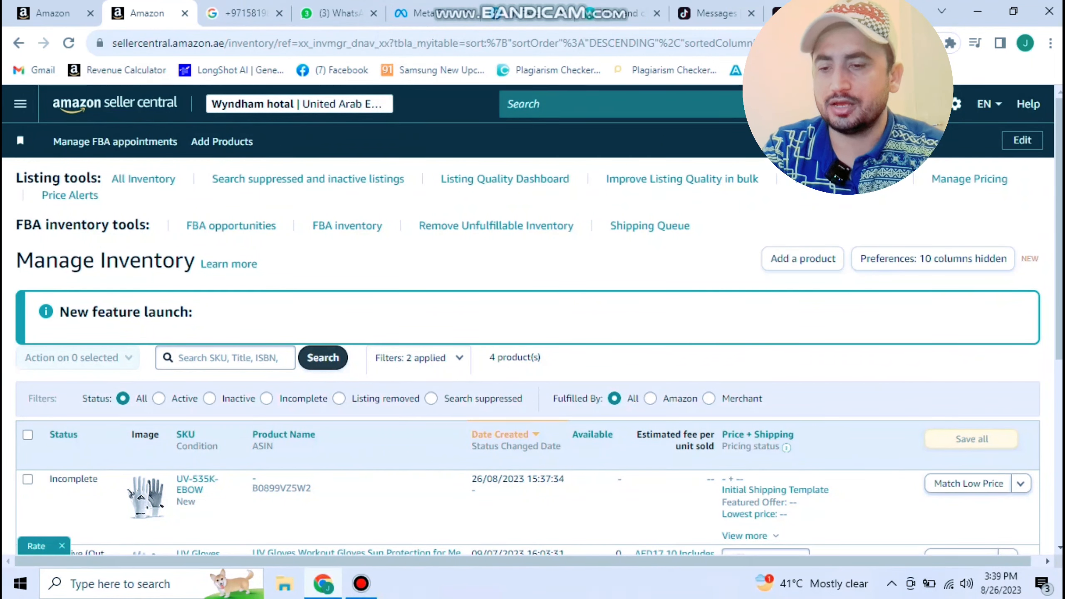
pyautogui.hotkey('ctrl', 't')
# - Load amazon.ae in the new tab's address bar
pyautogui.click(745, 42)
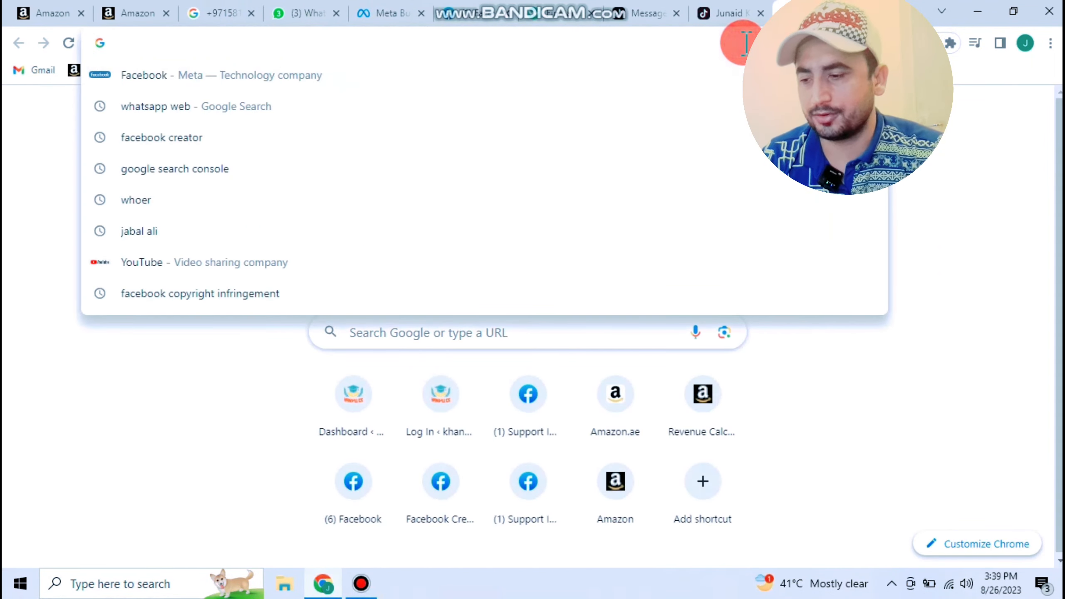
pyautogui.write('amazon')
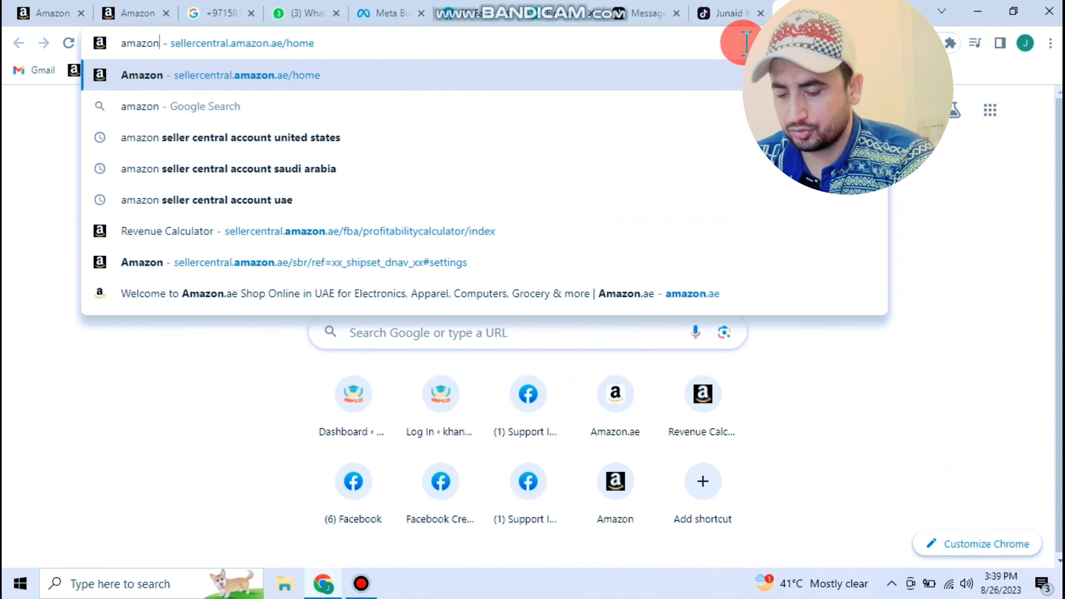
pyautogui.write('.ae')
pyautogui.press('Return')
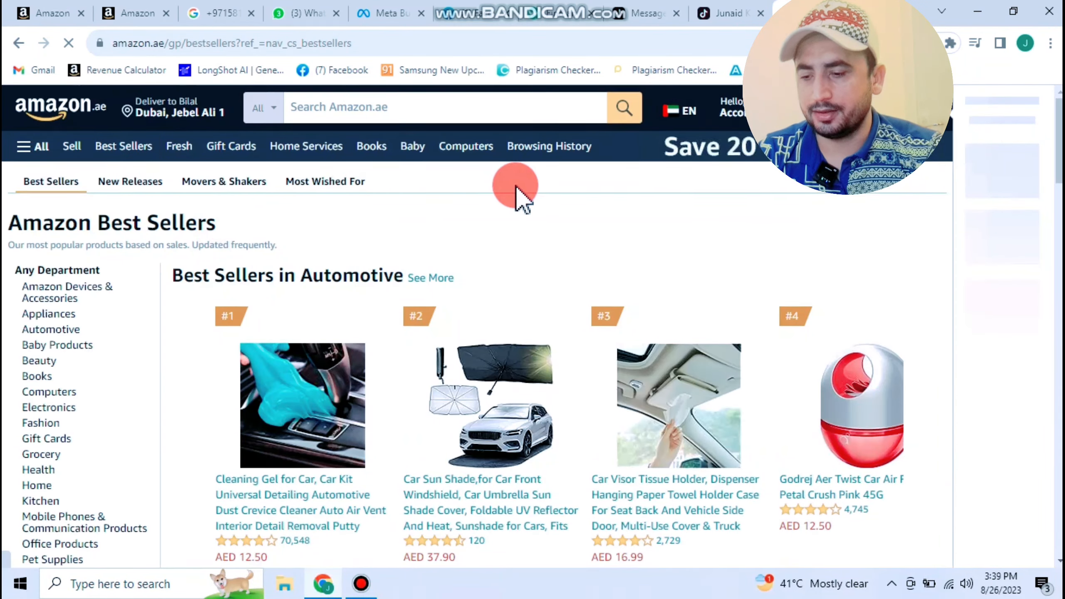
# - Browse the Best Sellers page and open Beauty > Bath & Body
pyautogui.scroll(-5, 518, 196)
pyautogui.scroll(-6, 518, 196)
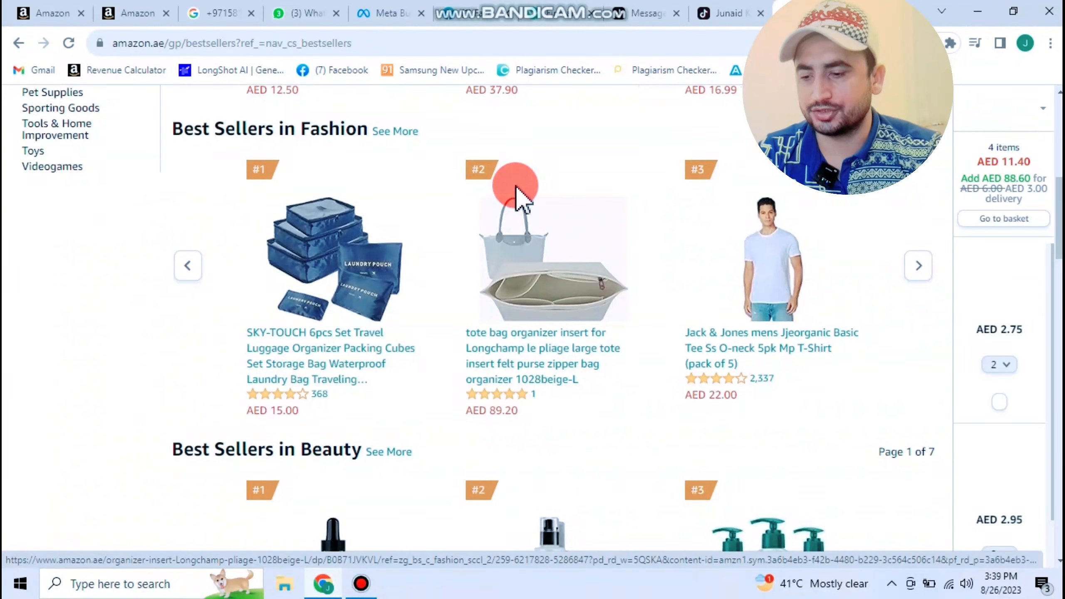
pyautogui.scroll(-2, 516, 195)
pyautogui.scroll(-2, 517, 193)
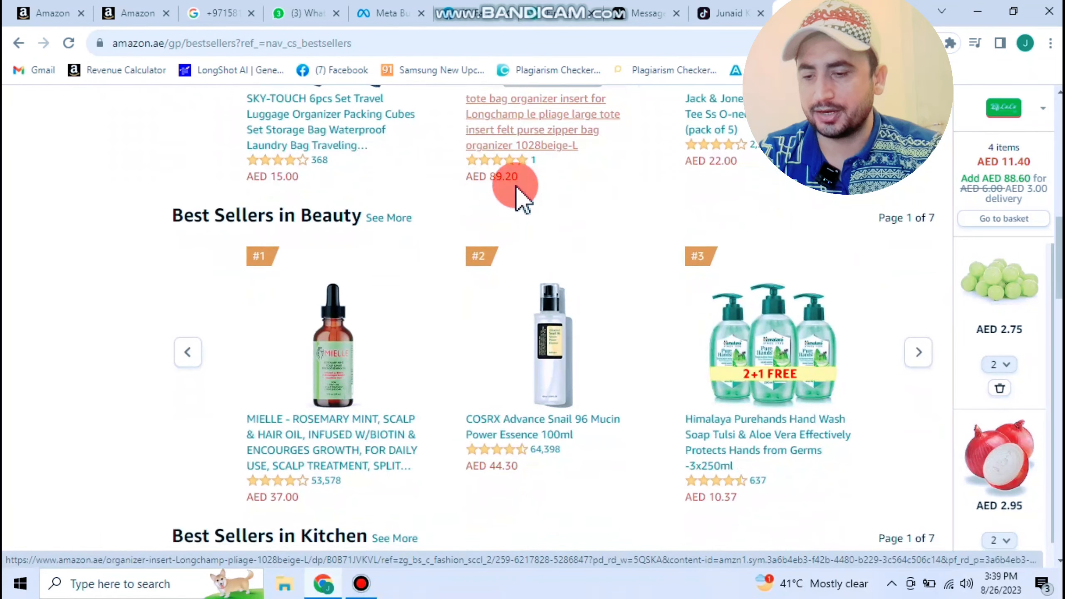
pyautogui.scroll(-15, 517, 193)
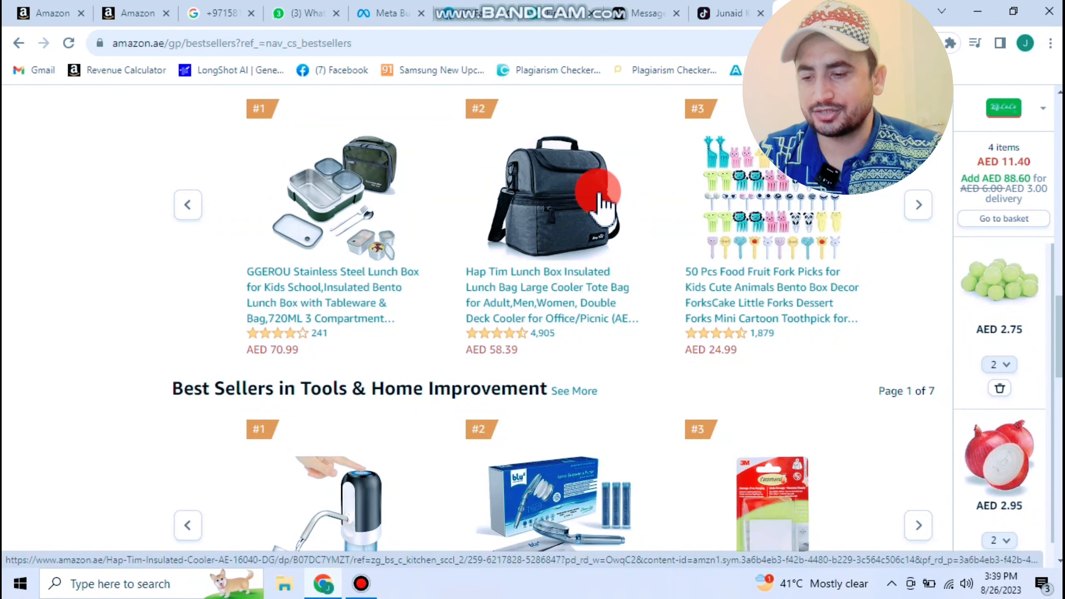
pyautogui.scroll(-3, 602, 197)
pyautogui.scroll(5, 587, 204)
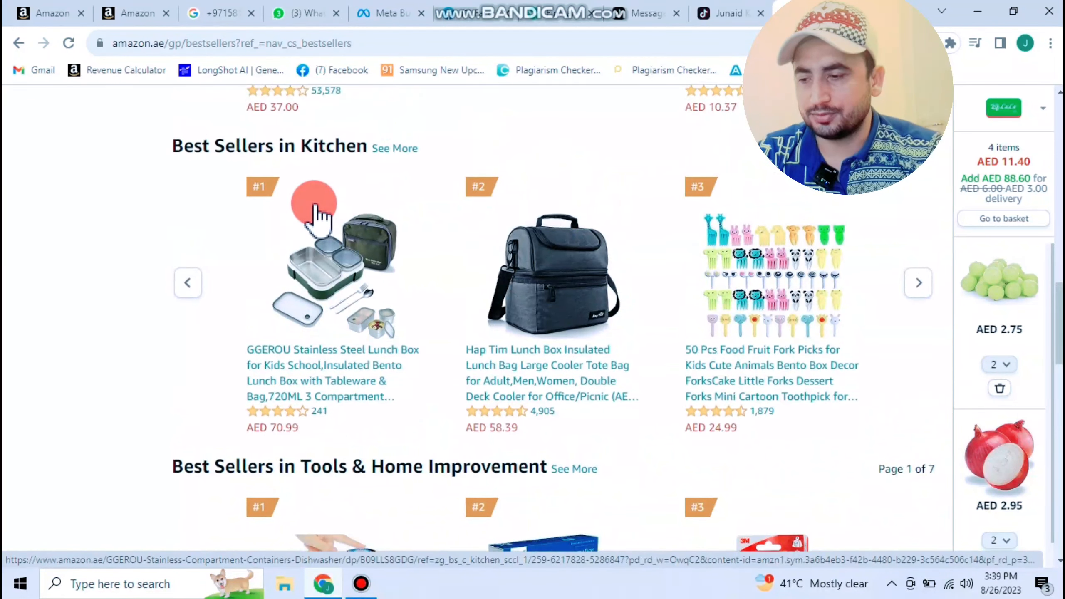
pyautogui.scroll(15, 317, 218)
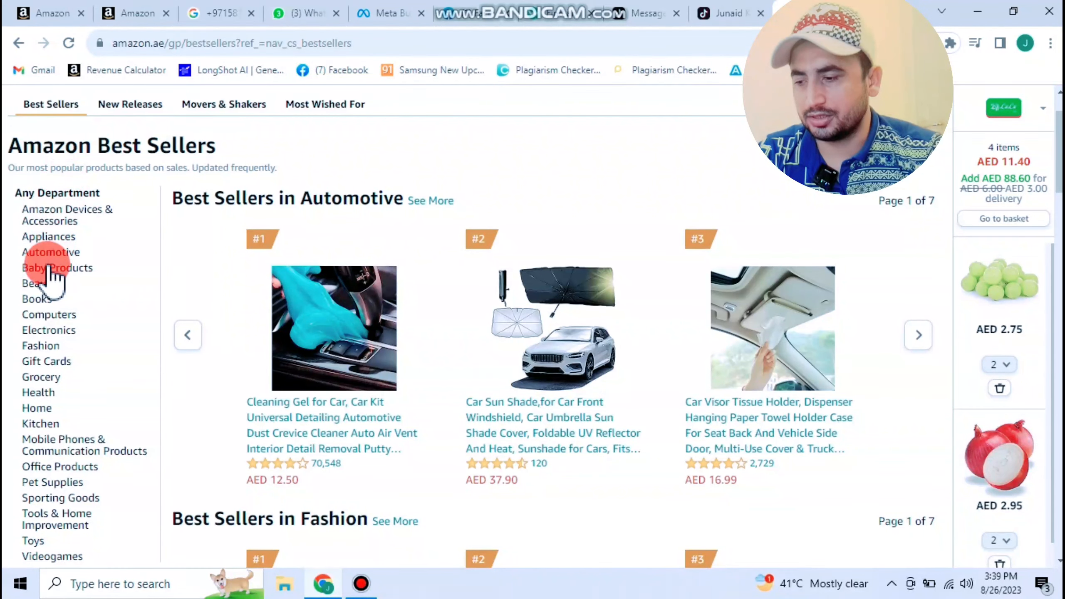
pyautogui.click(45, 284)
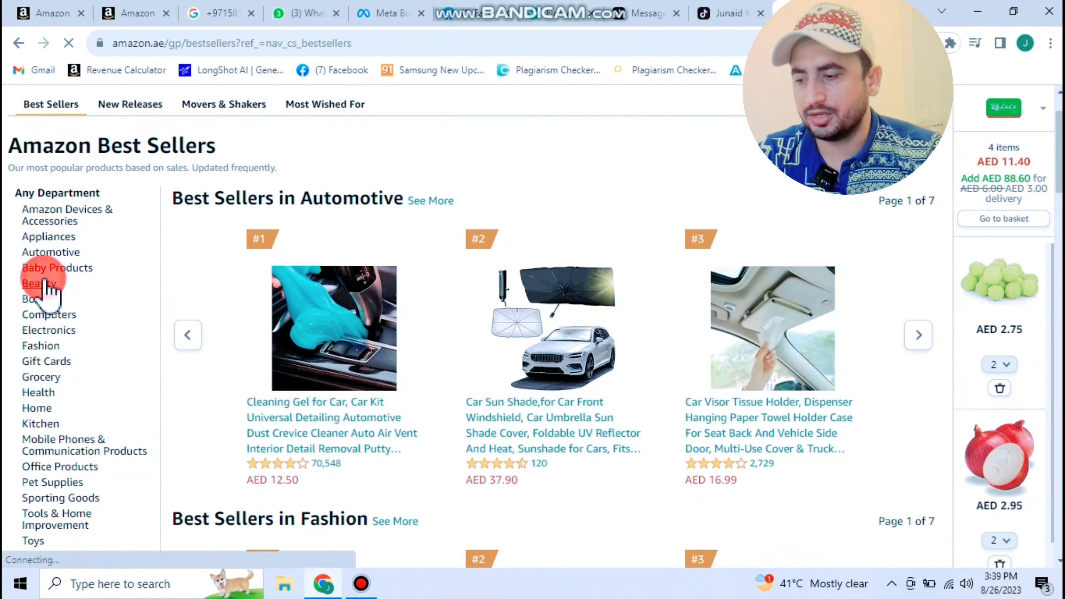
pyautogui.click(463, 222)
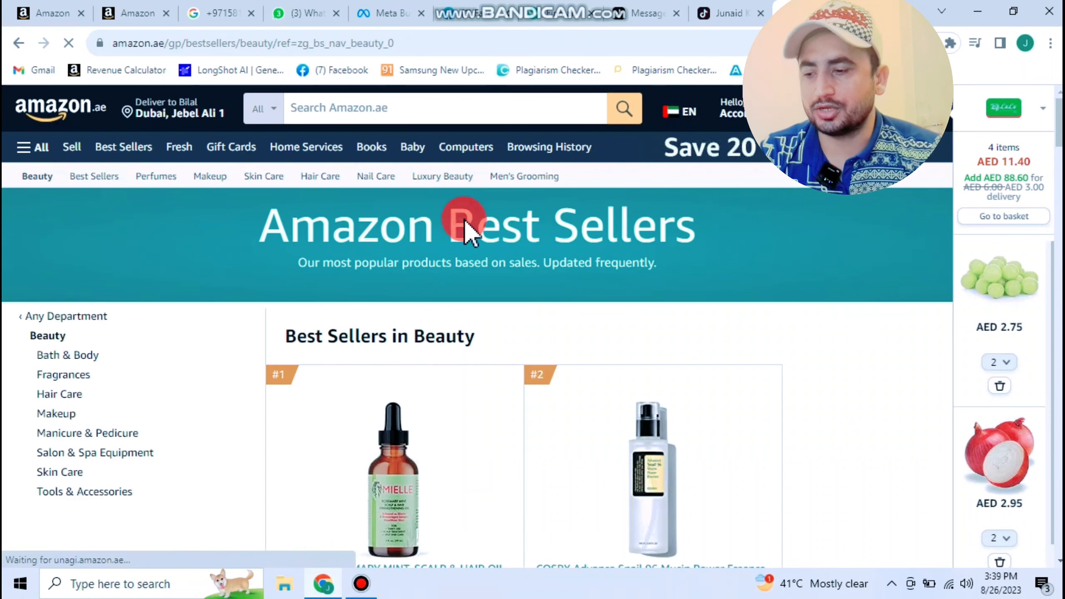
# - Scroll the Bath & Body list down to Vaseline Petroleum Jelly Original 100ml (#27)
pyautogui.scroll(-5, 109, 277)
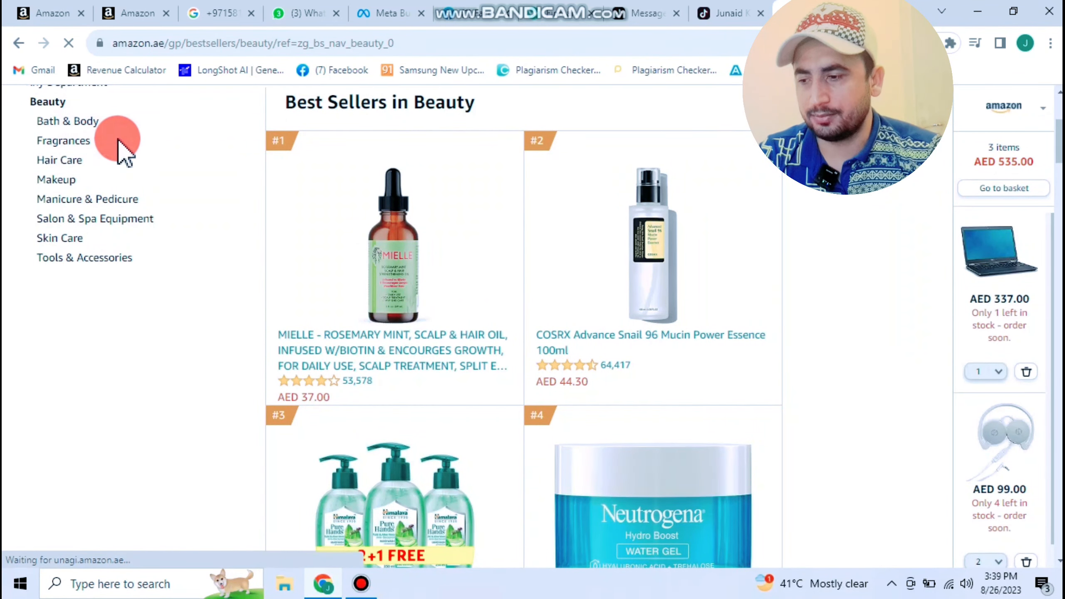
pyautogui.scroll(-5, 119, 190)
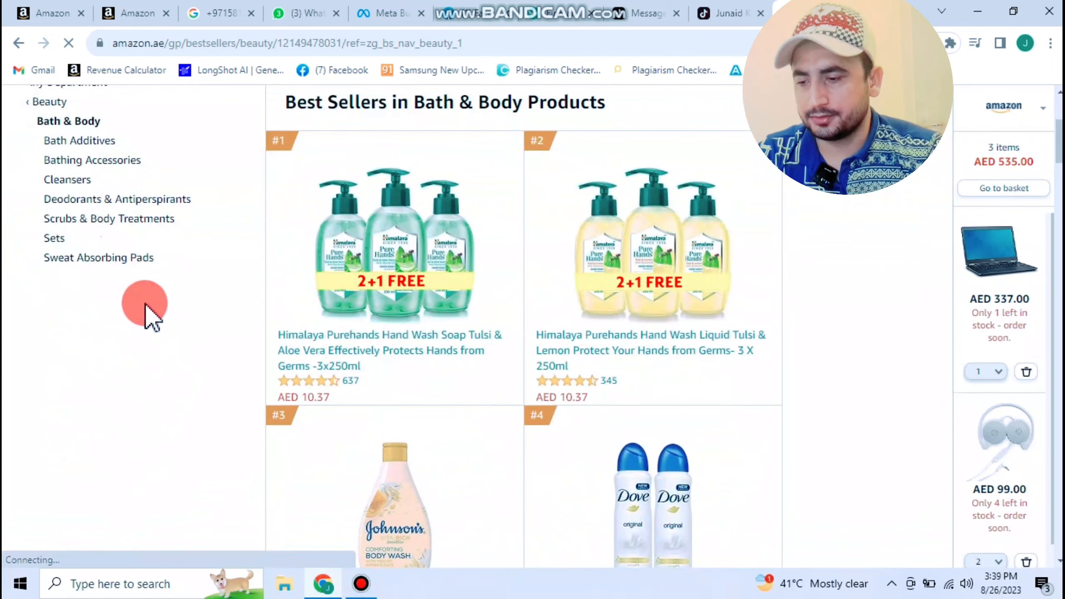
pyautogui.scroll(-15, 595, 294)
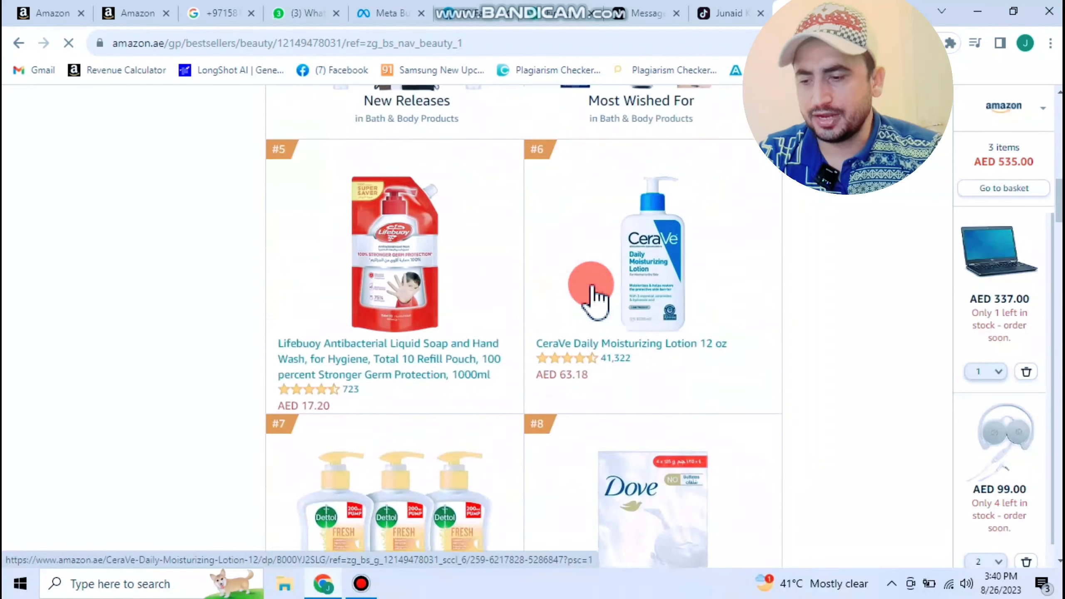
pyautogui.scroll(-10, 592, 290)
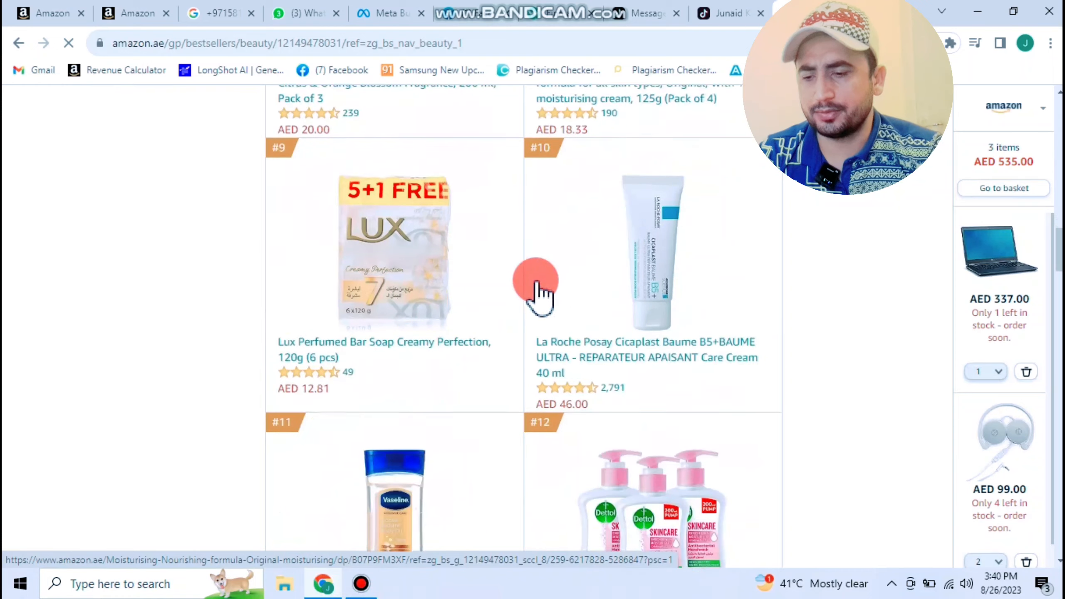
pyautogui.scroll(-10, 690, 206)
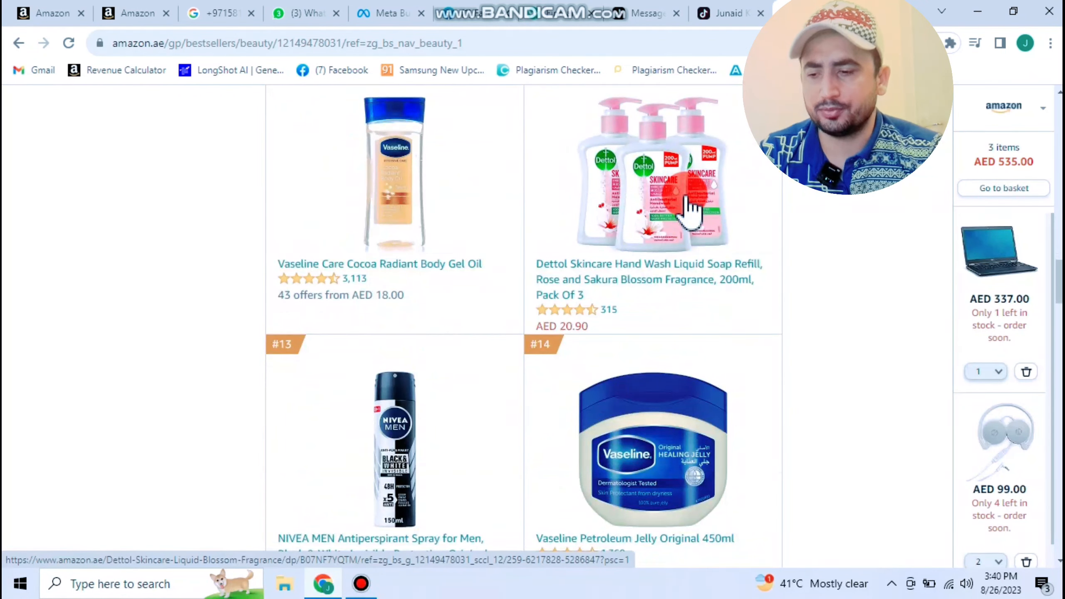
pyautogui.scroll(-20, 690, 205)
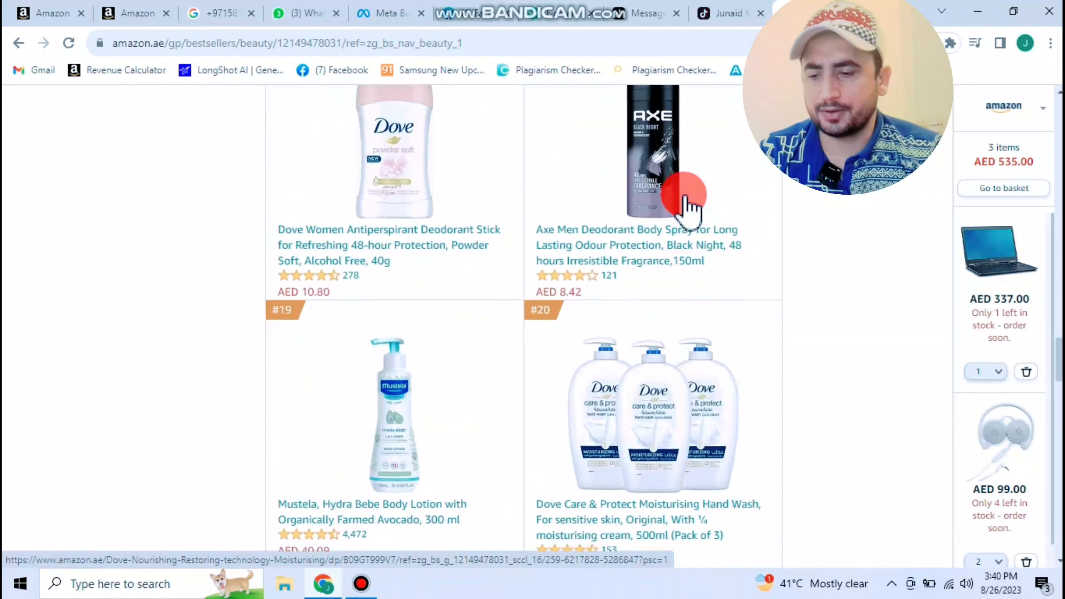
pyautogui.scroll(-8, 688, 205)
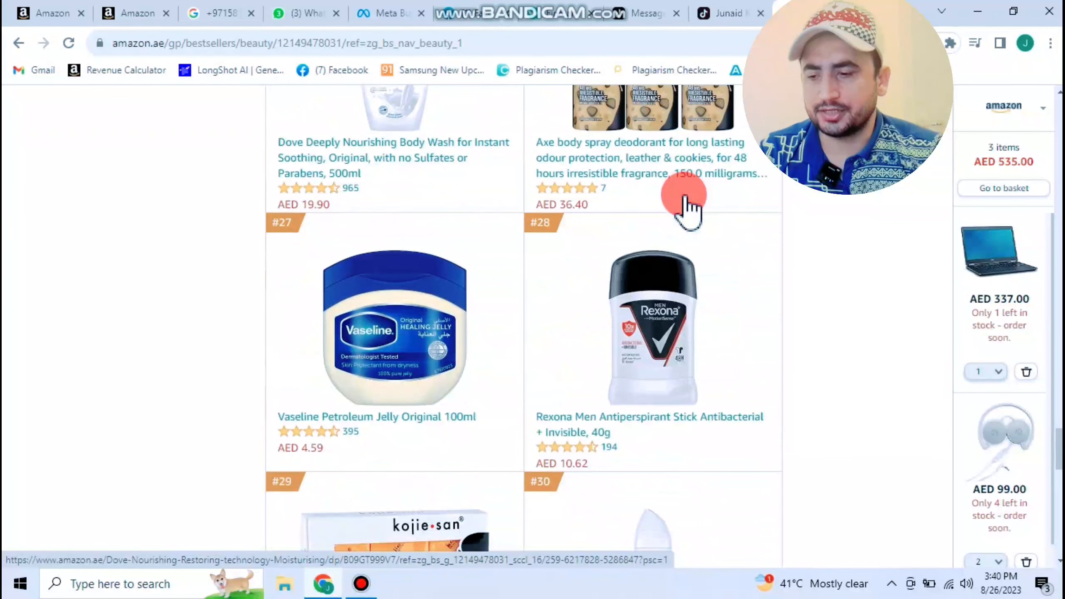
# - Open the Vaseline Petroleum Jelly Original 100ml page, copy ASIN B07NXH1YBP, and switch to Seller Central
pyautogui.click(346, 298)
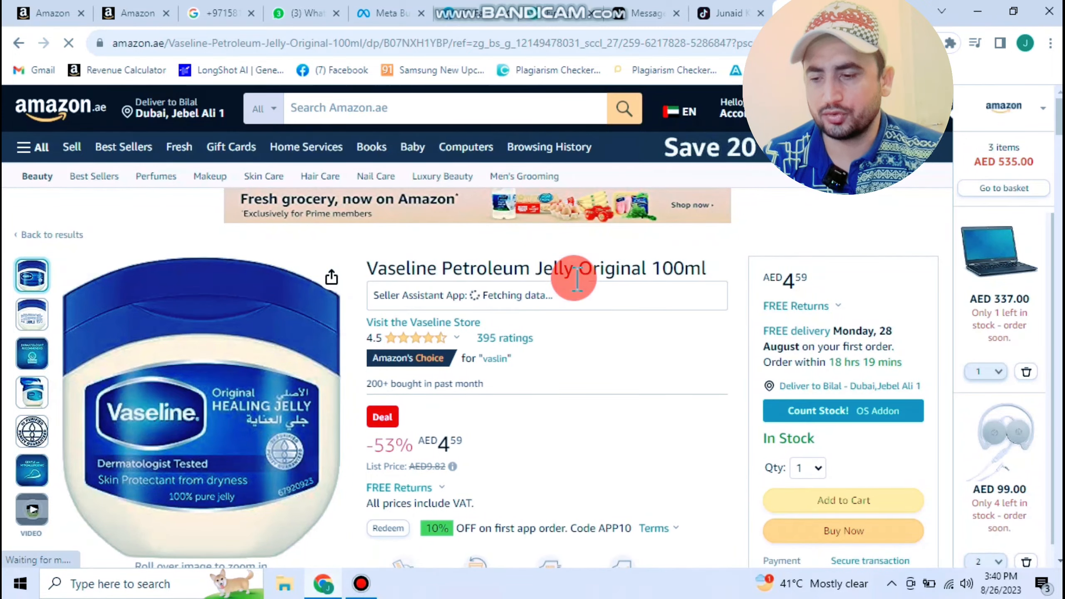
pyautogui.scroll(-5, 577, 277)
pyautogui.scroll(-15, 576, 278)
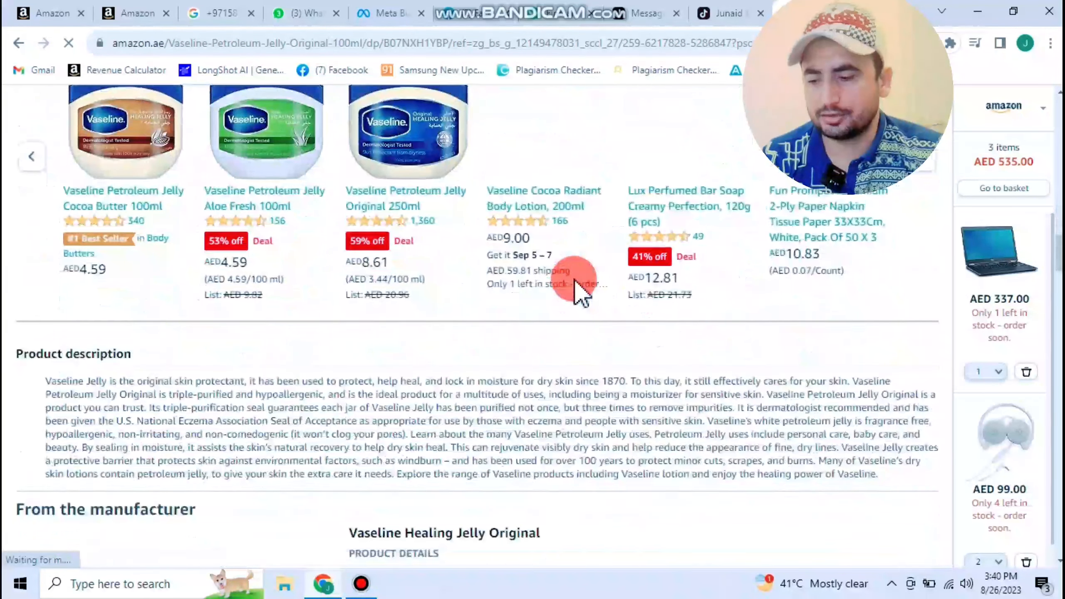
pyautogui.scroll(-10, 577, 277)
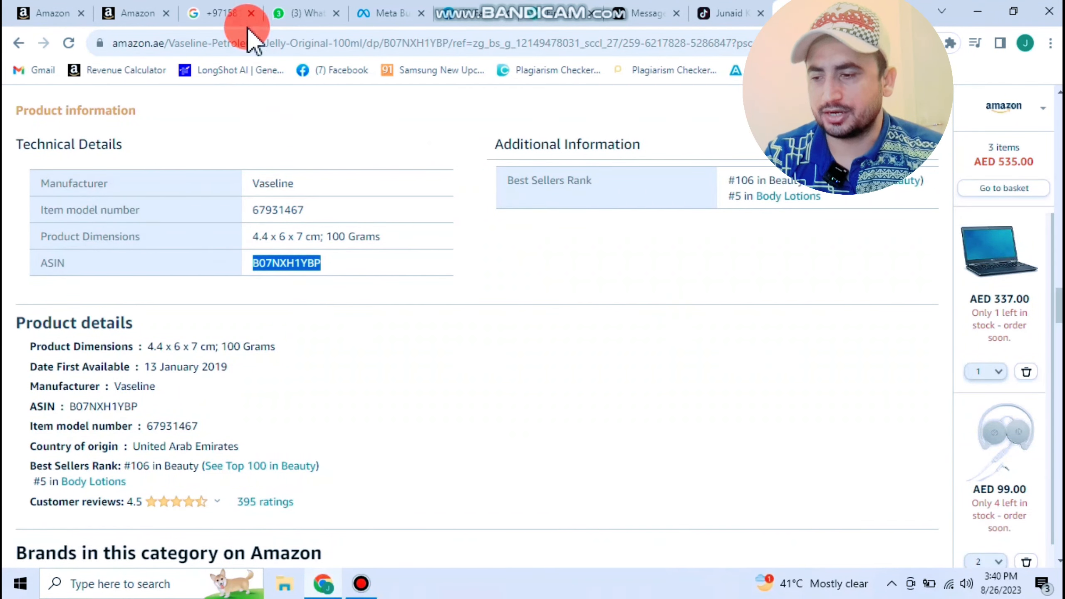
pyautogui.click(138, 14)
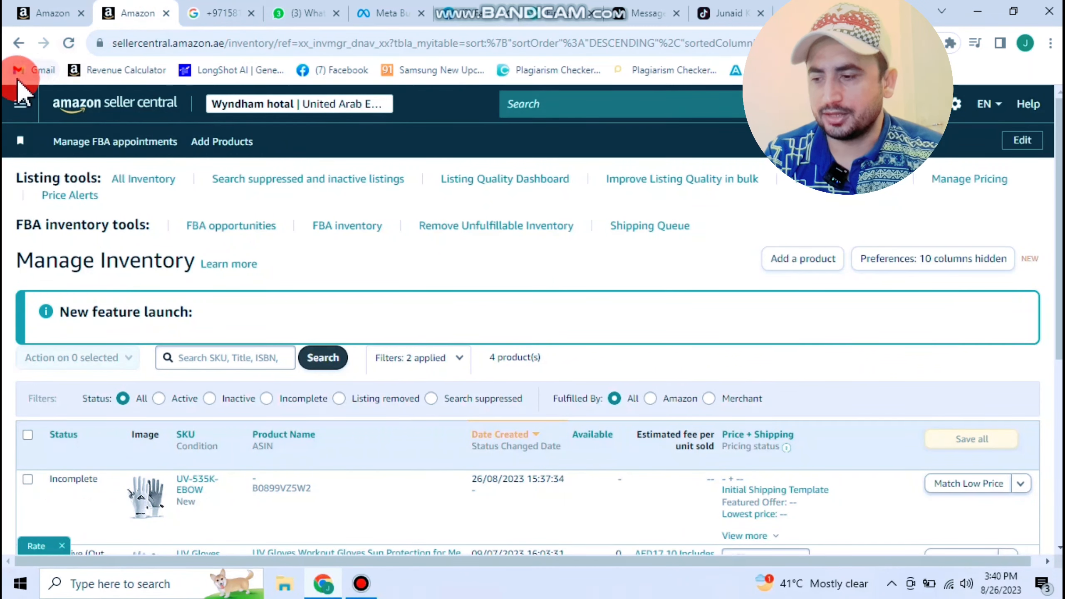
# - Open Catalog > Add Products from the Seller Central navigation menu
pyautogui.click(20, 122)
pyautogui.click(136, 216)
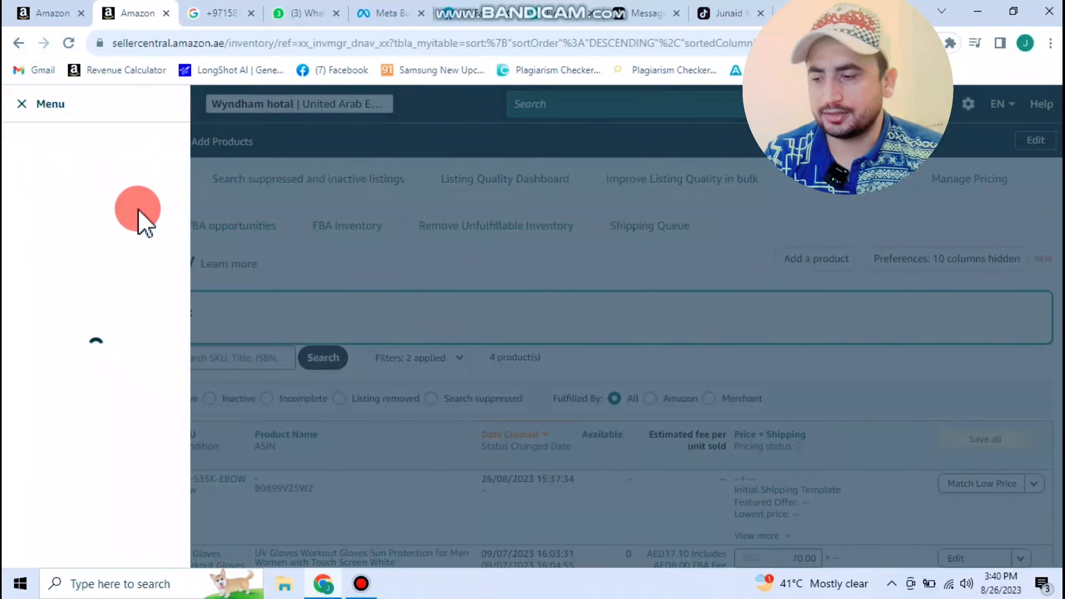
pyautogui.moveTo(114, 143)
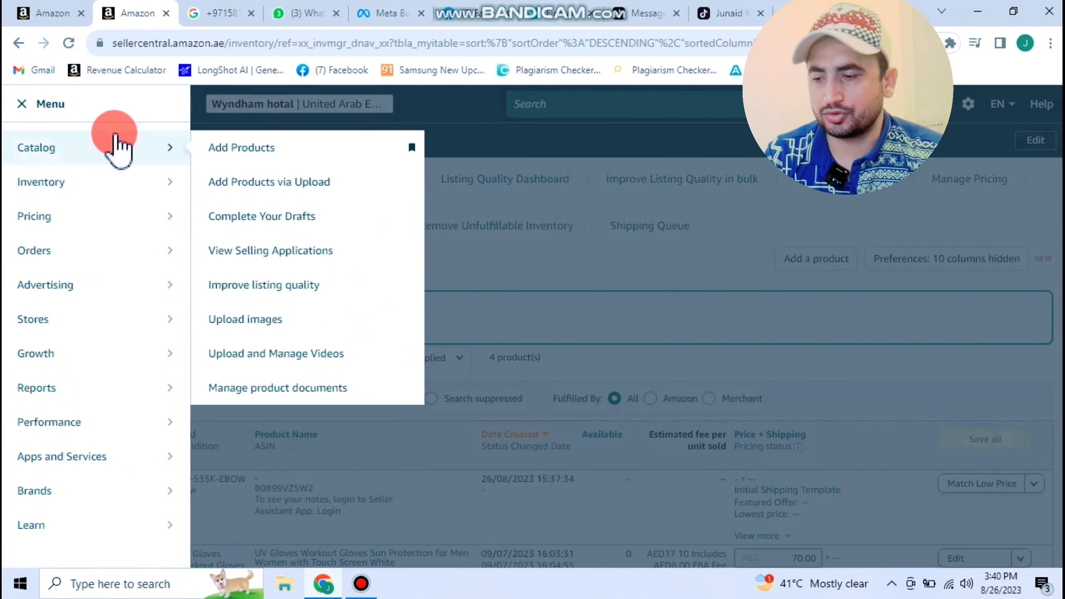
pyautogui.click(216, 148)
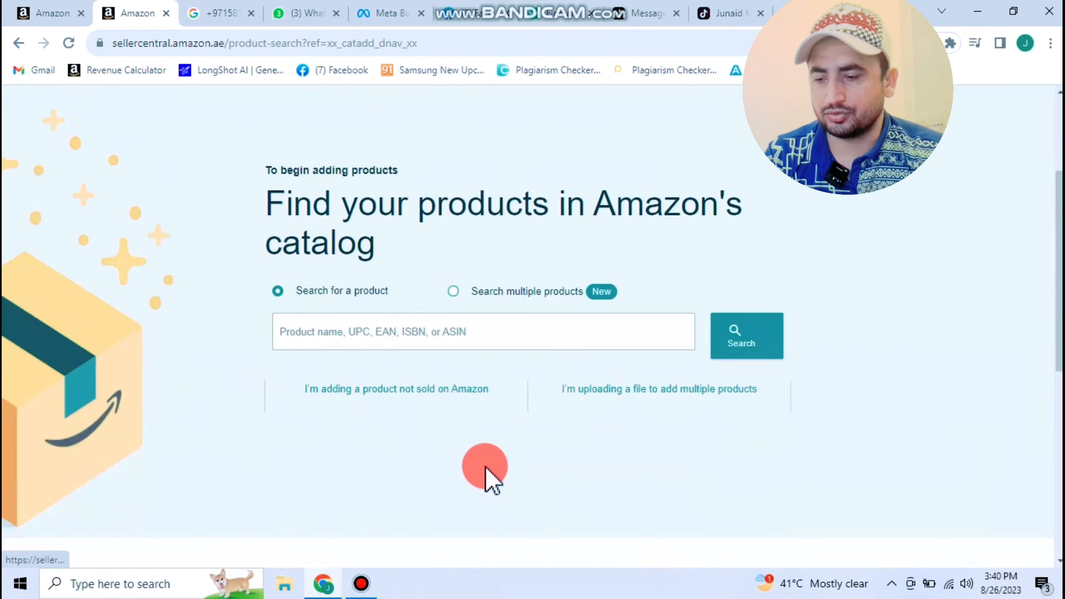
# - Search ASIN B07NXH1YBP and choose Apply to sell for Vaseline Petroleum Jelly
pyautogui.scroll(-1, 490, 479)
pyautogui.click(351, 277)
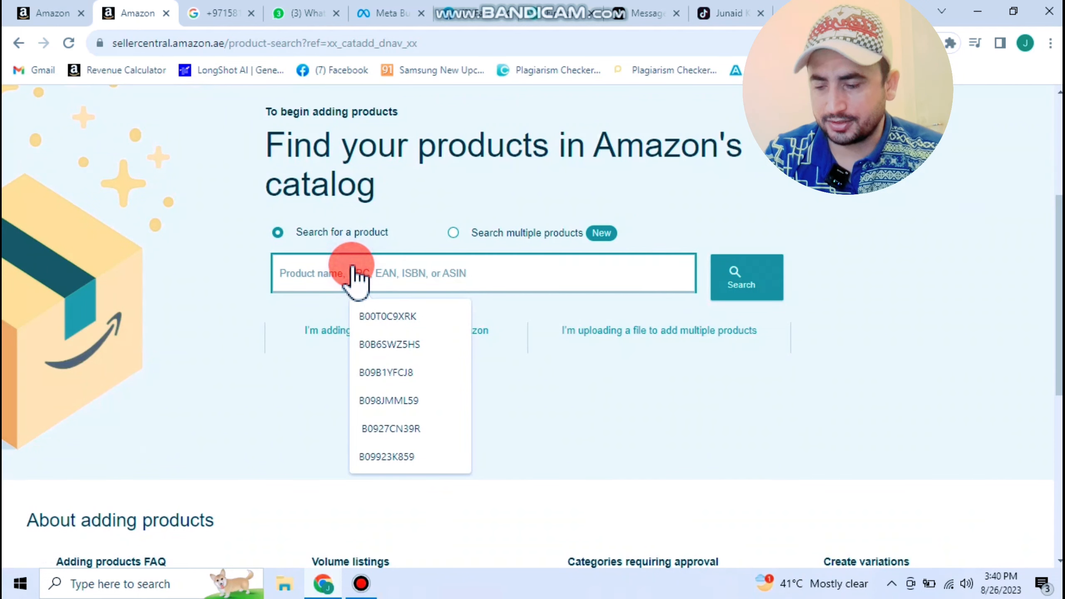
pyautogui.write('B07NXH1YBP')
pyautogui.click(749, 275)
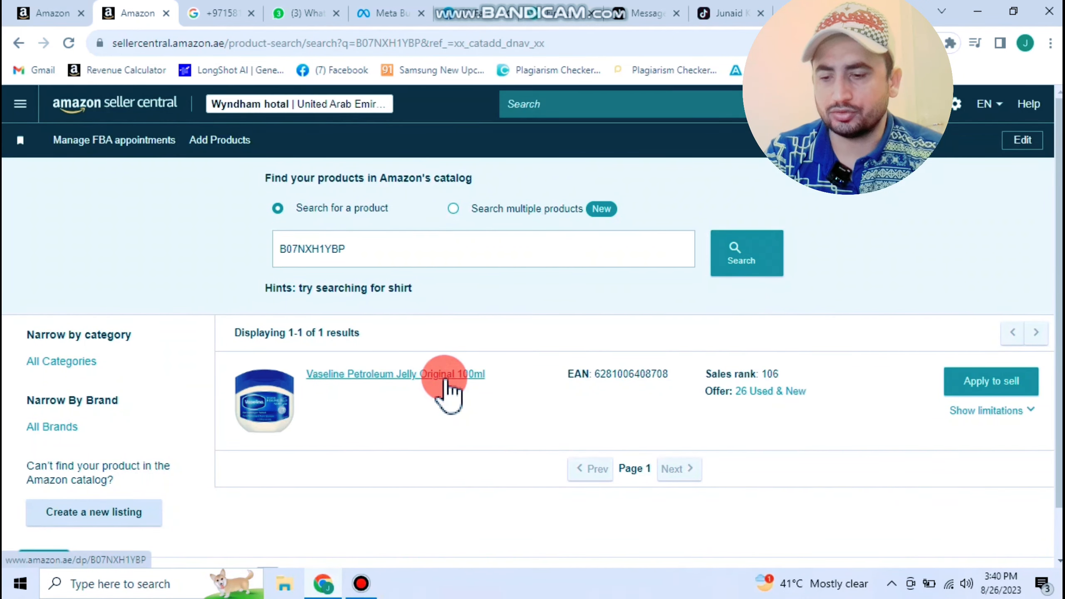
pyautogui.click(1000, 389)
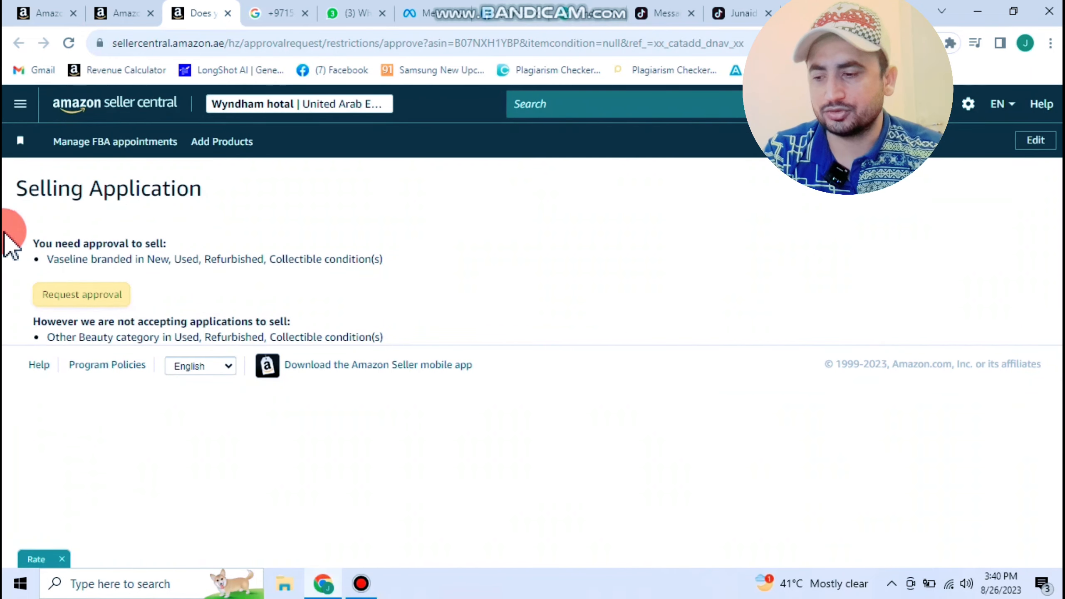
# - Request approval to sell the Vaseline brand and review the application questions
pyautogui.click(112, 299)
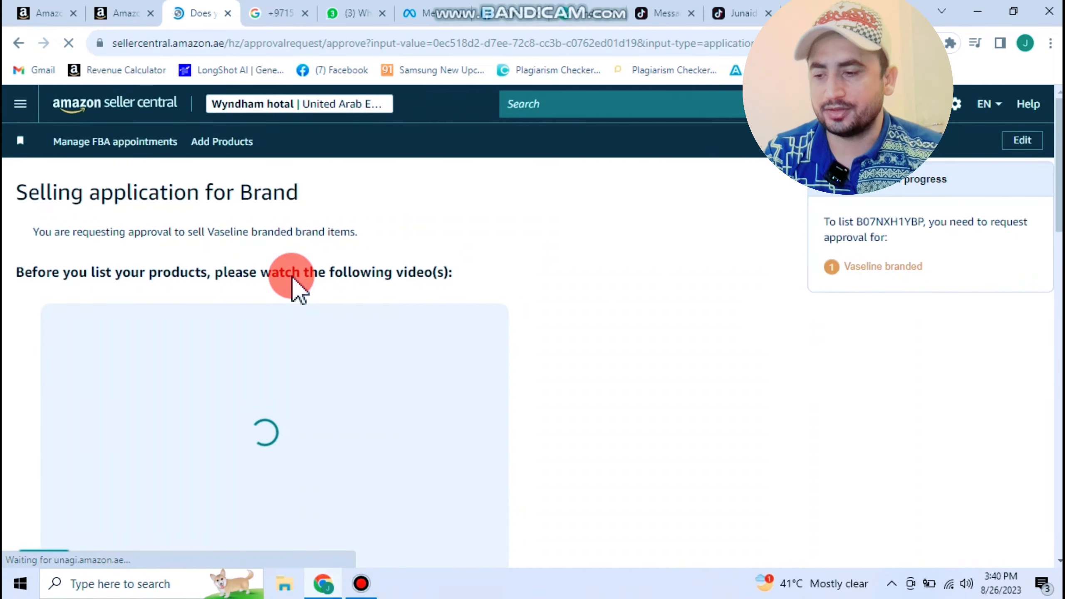
pyautogui.scroll(-20, 292, 286)
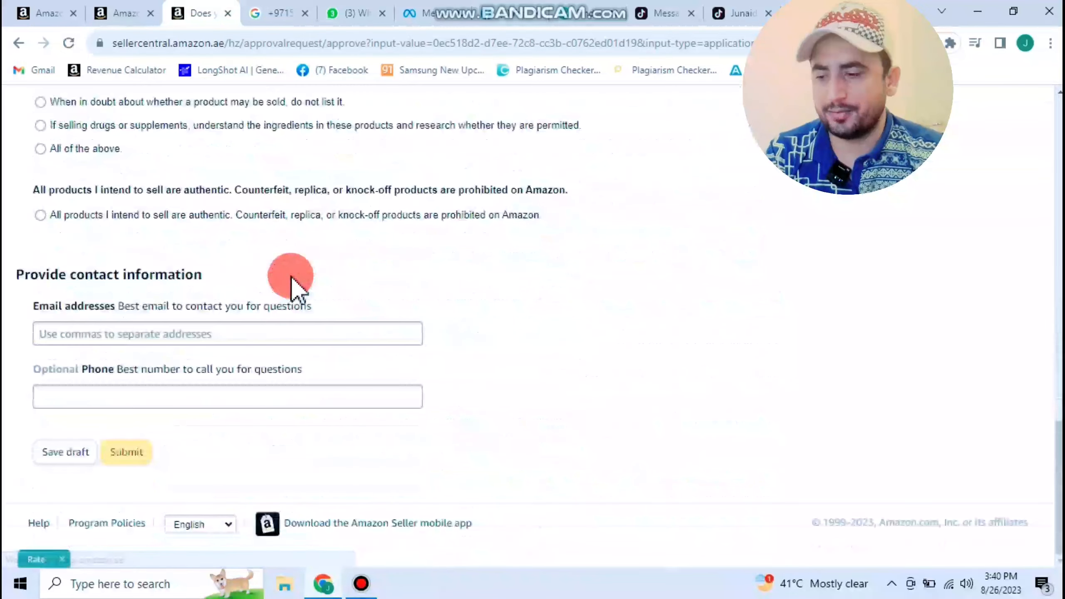
pyautogui.scroll(20, 294, 285)
pyautogui.scroll(-4, 290, 282)
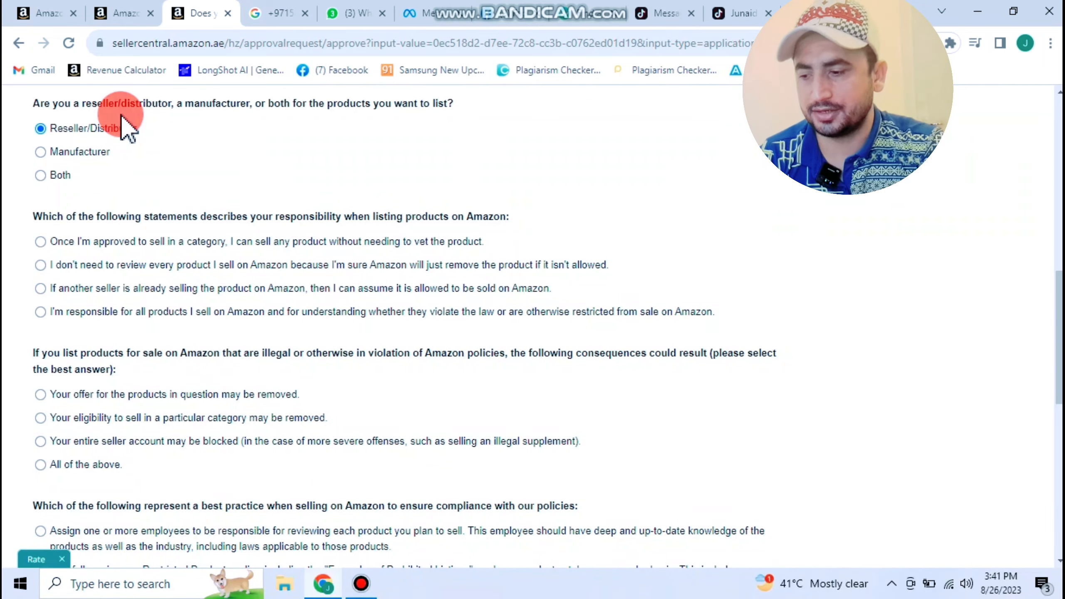
pyautogui.scroll(-5, 274, 340)
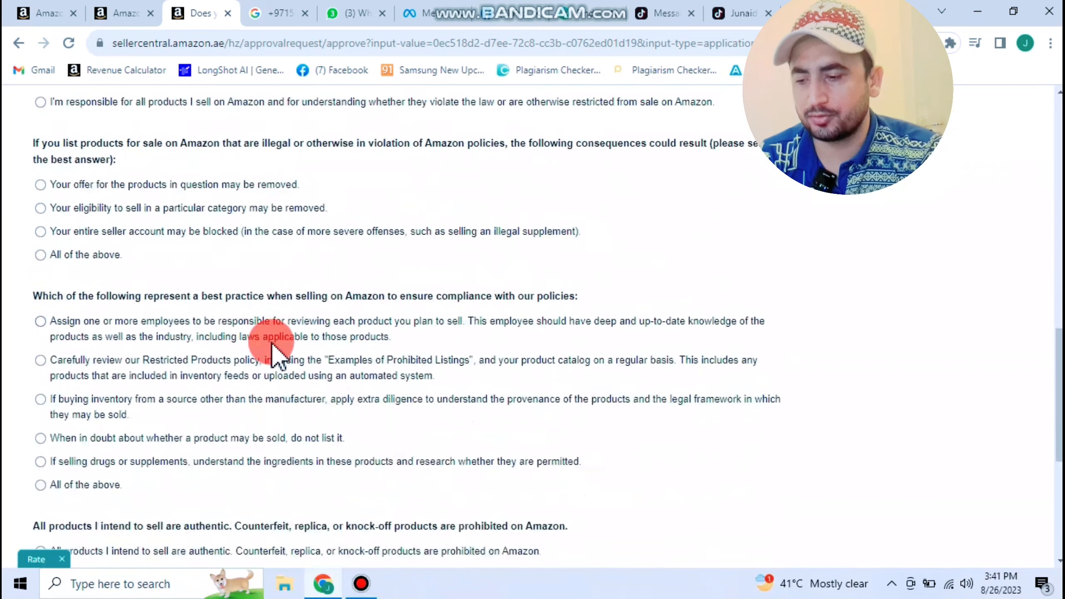
pyautogui.scroll(5, 273, 347)
# - Answer the responsibility and consequences questions, enter a contact email, and submit the application
pyautogui.click(86, 311)
pyautogui.scroll(-3, 86, 311)
pyautogui.click(83, 311)
pyautogui.scroll(-3, 84, 310)
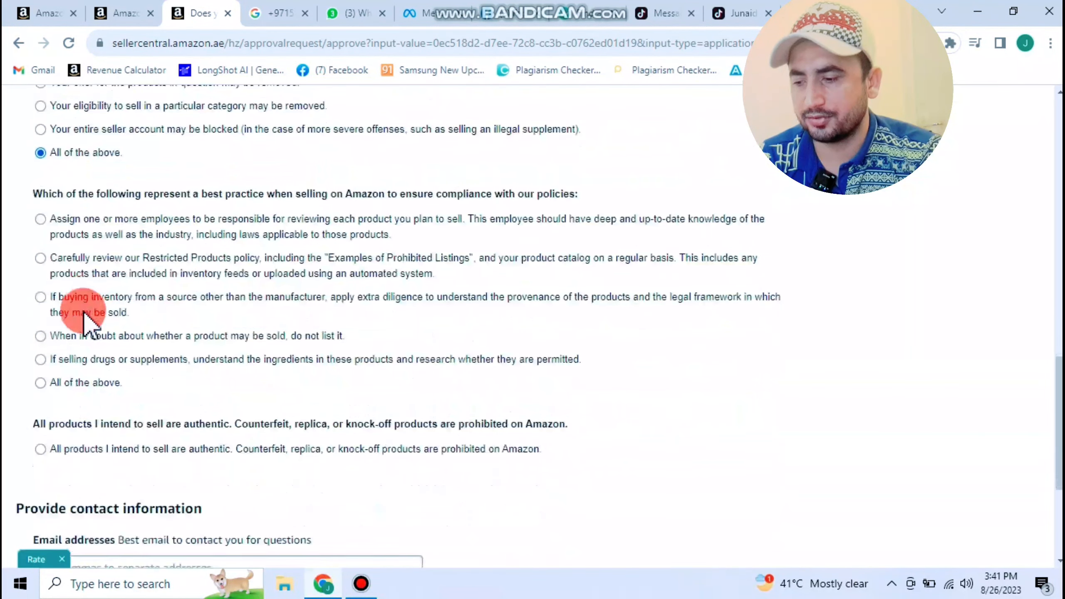
pyautogui.scroll(-5, 84, 381)
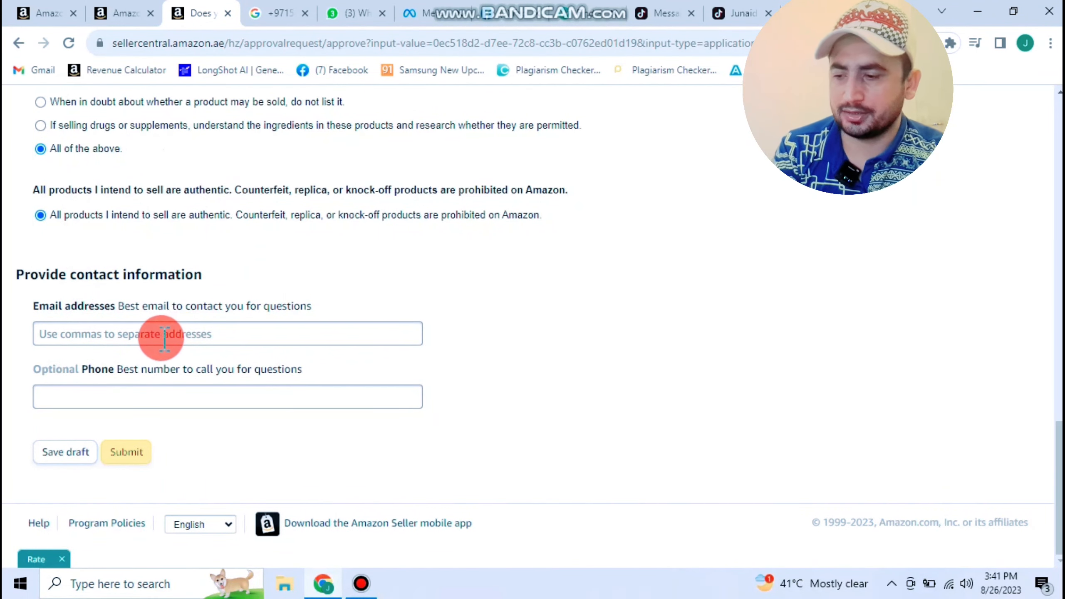
pyautogui.click(101, 334)
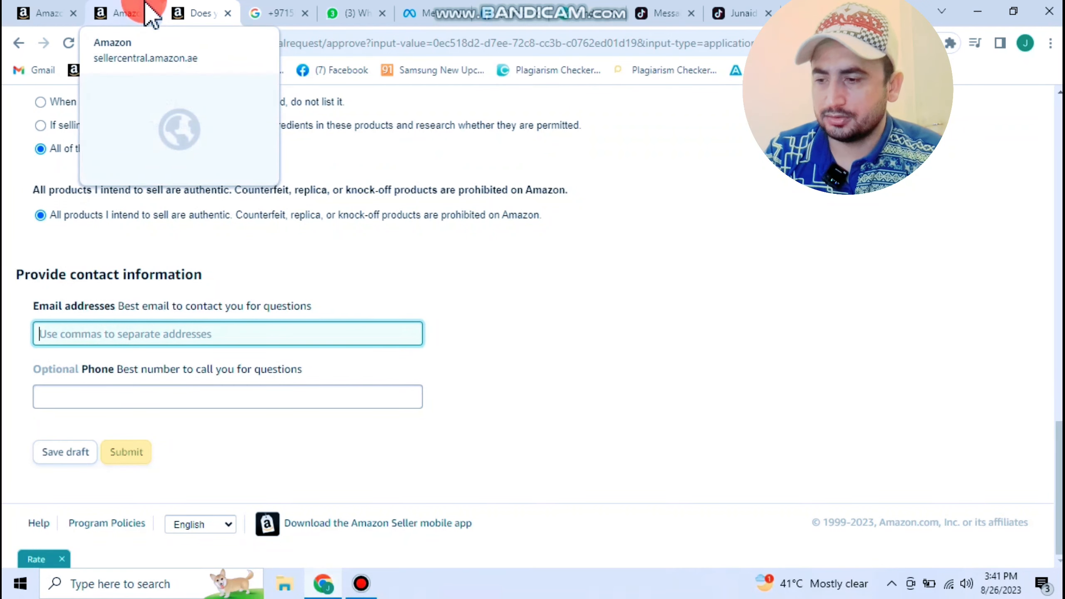
pyautogui.click(203, 333)
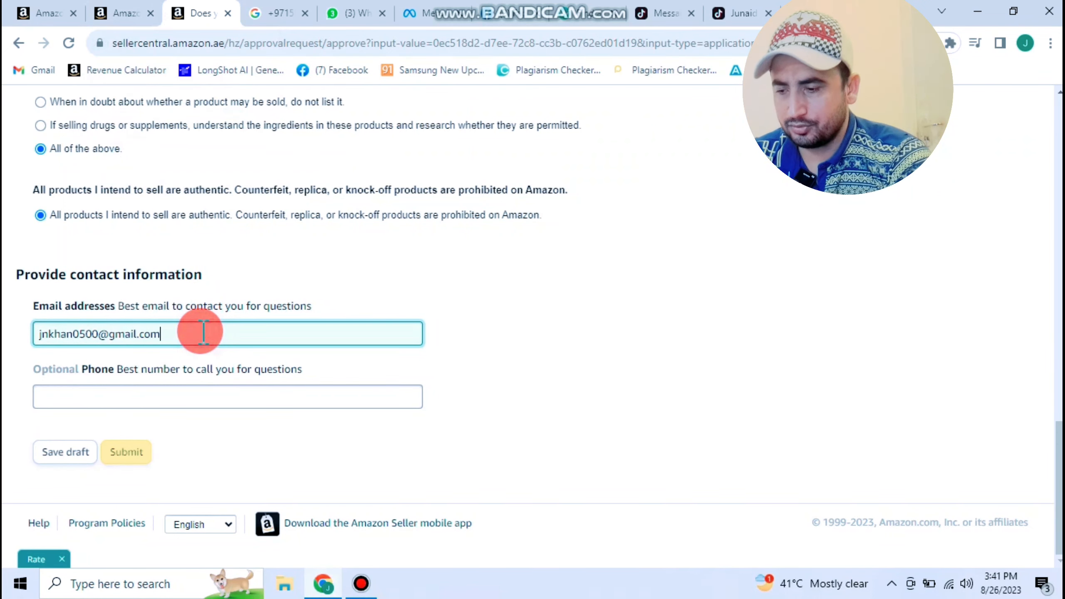
pyautogui.click(146, 452)
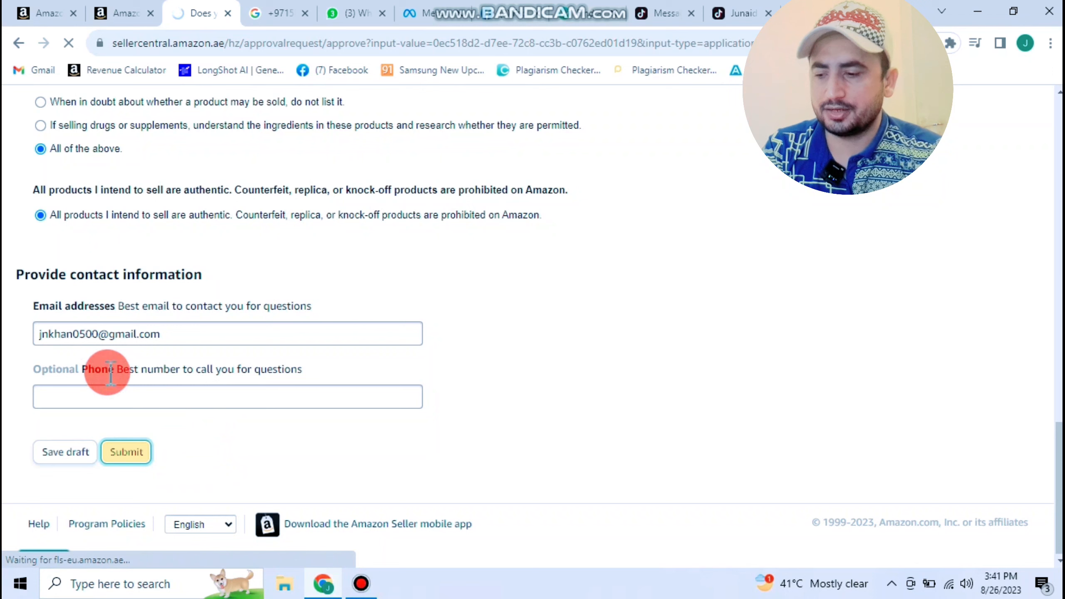
pyautogui.click(88, 394)
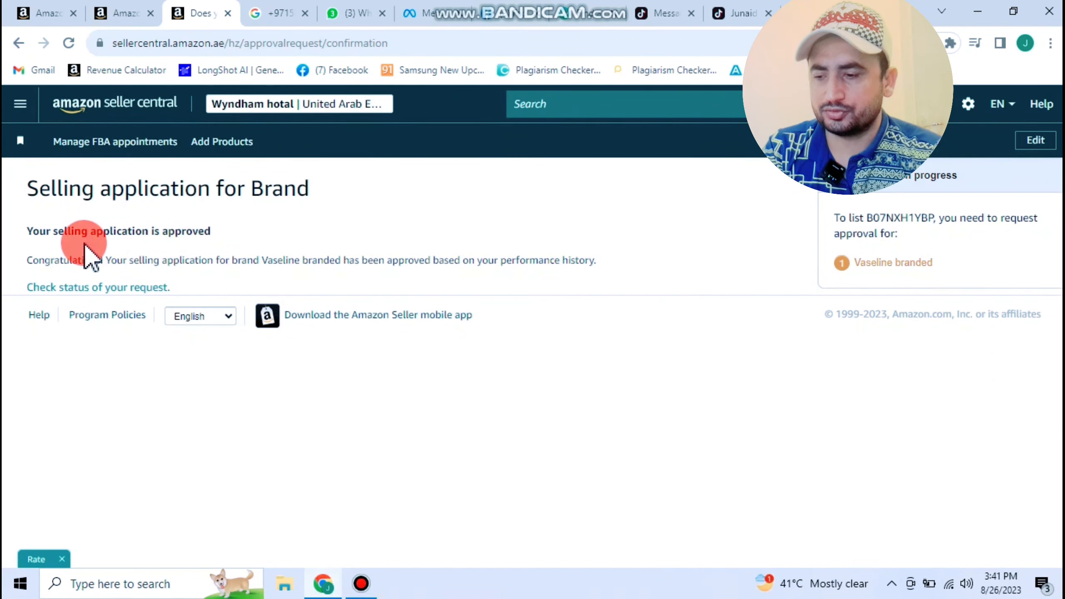
# - From the approved Vaseline request, search ASIN B07NXH1YBP and start selling it in New condition
pyautogui.click(125, 288)
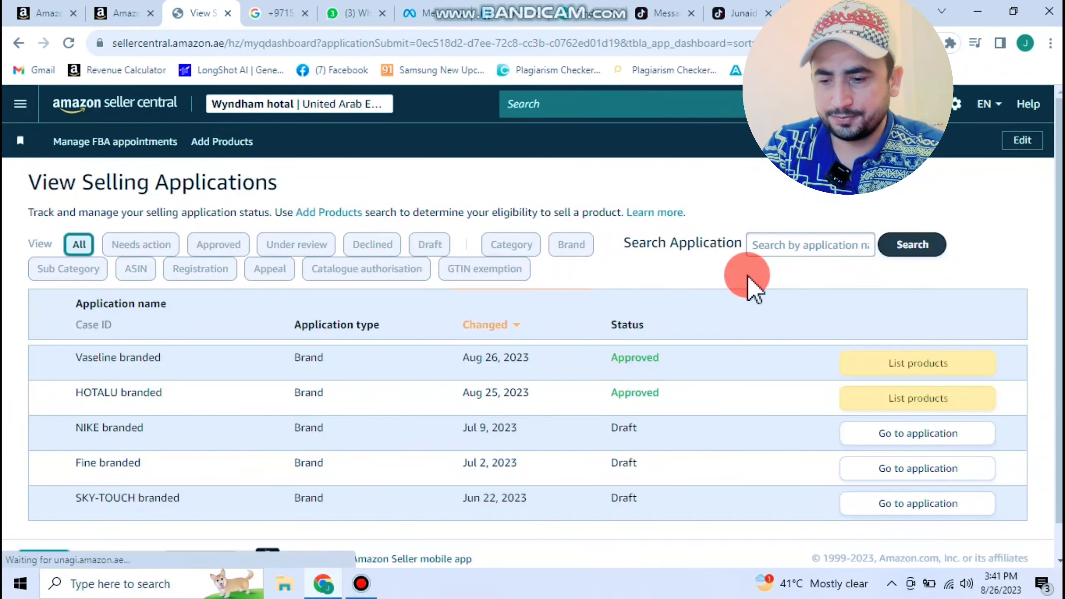
pyautogui.click(915, 365)
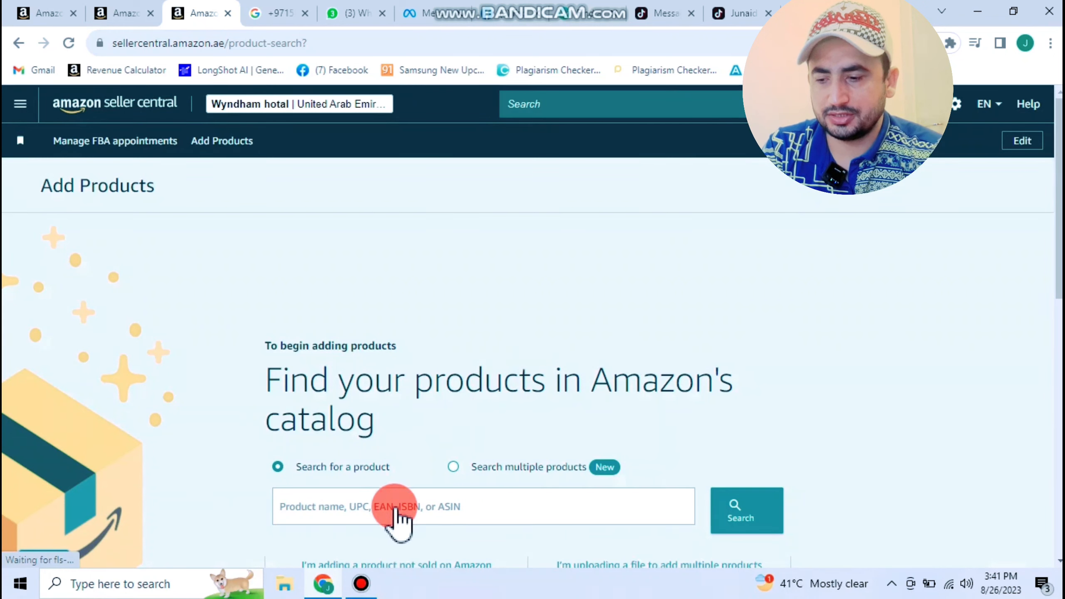
pyautogui.click(394, 508)
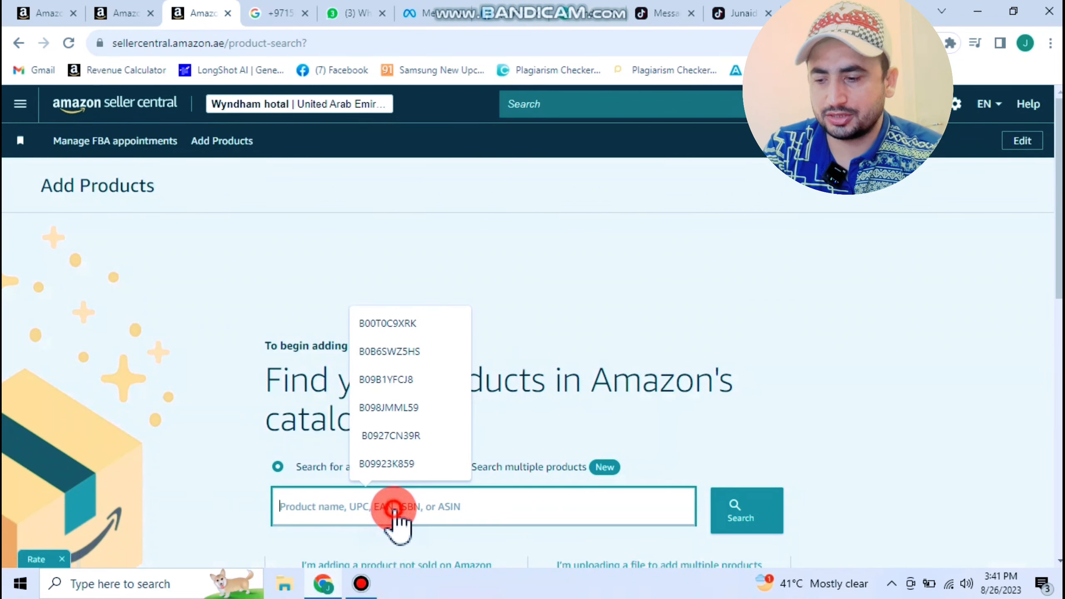
pyautogui.write('B07NXH1YBP')
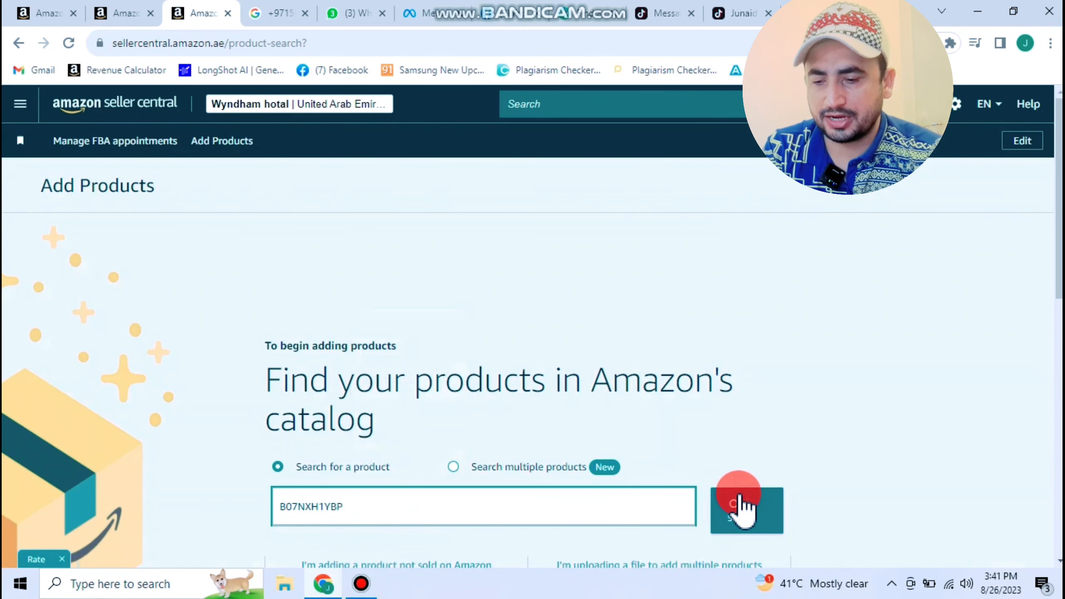
pyautogui.click(741, 509)
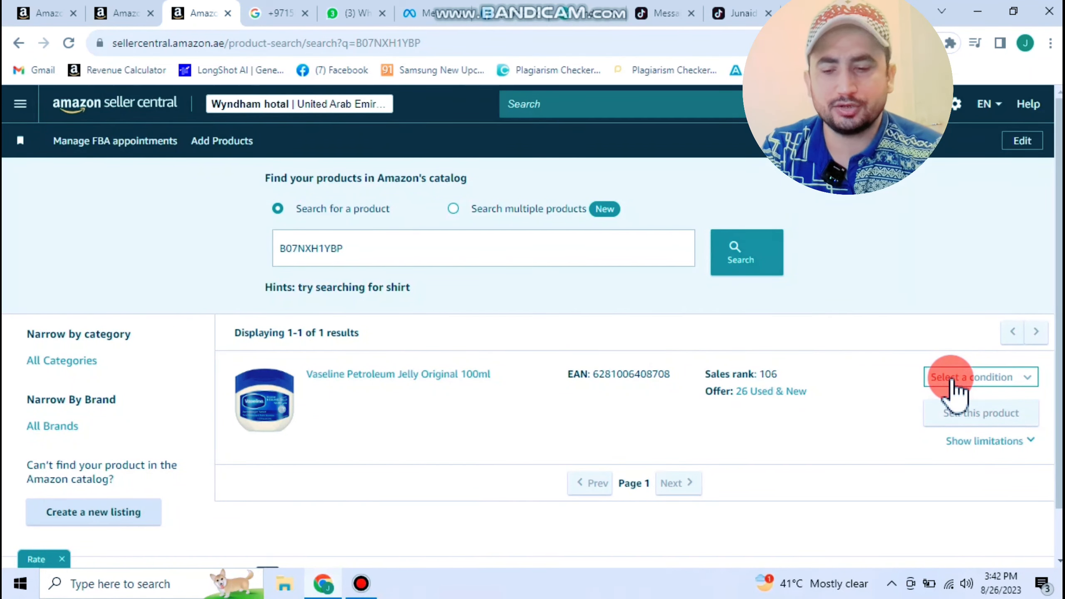
pyautogui.click(970, 376)
pyautogui.click(964, 404)
pyautogui.click(958, 416)
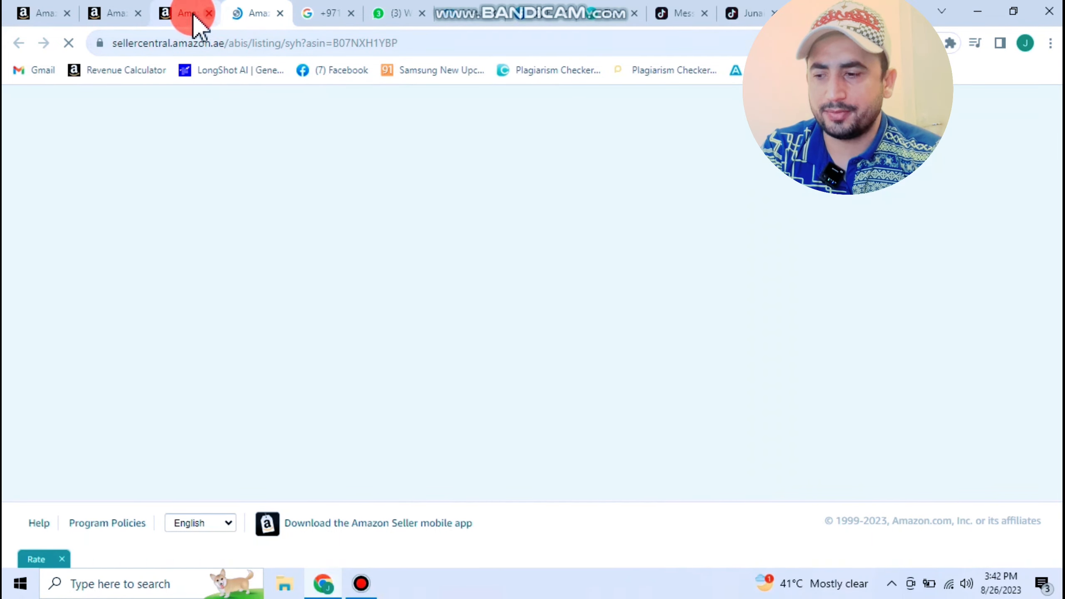
# - Reload the Manage Inventory page, then return to the Vaseline offer form
pyautogui.click(57, 19)
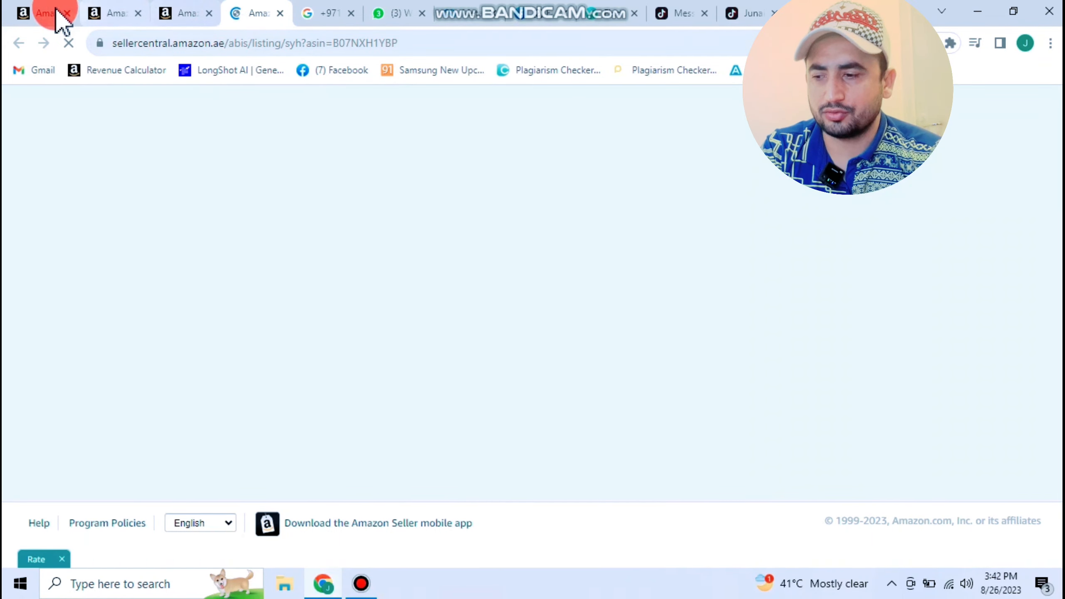
pyautogui.click(66, 46)
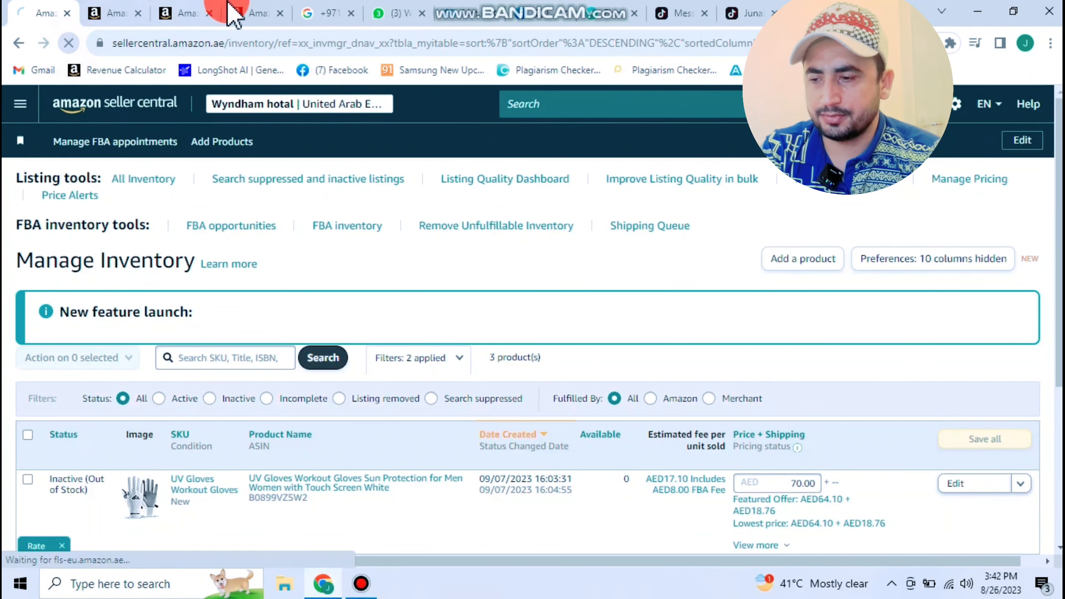
pyautogui.click(270, 15)
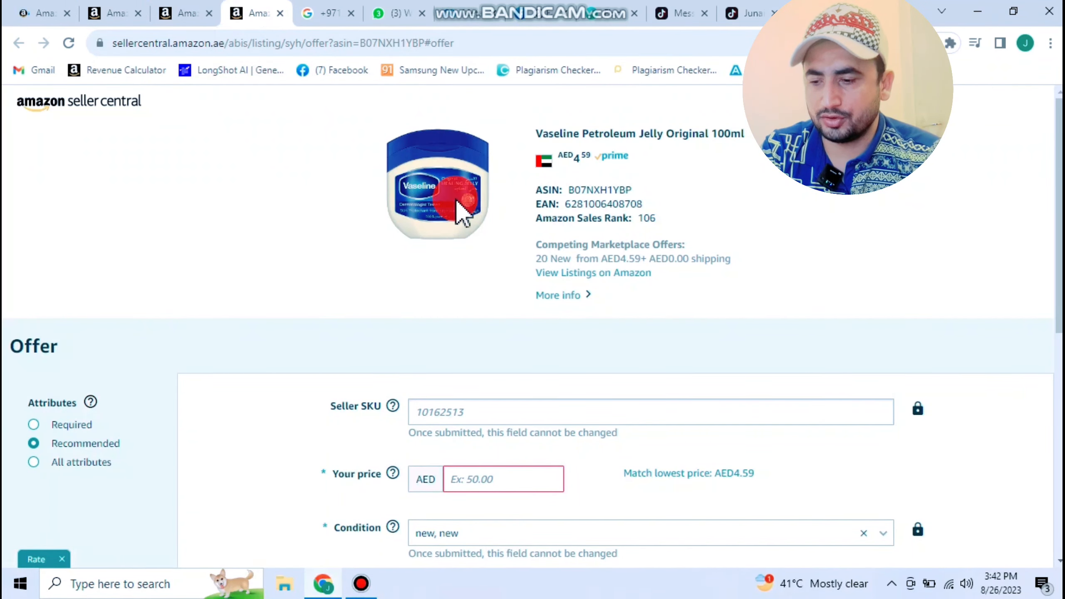
# - Set the Fulfillment Channel to 'I will ship this item myself' (merchant fulfilled)
pyautogui.scroll(-2, 464, 220)
pyautogui.scroll(2, 472, 240)
pyautogui.scroll(-6, 476, 239)
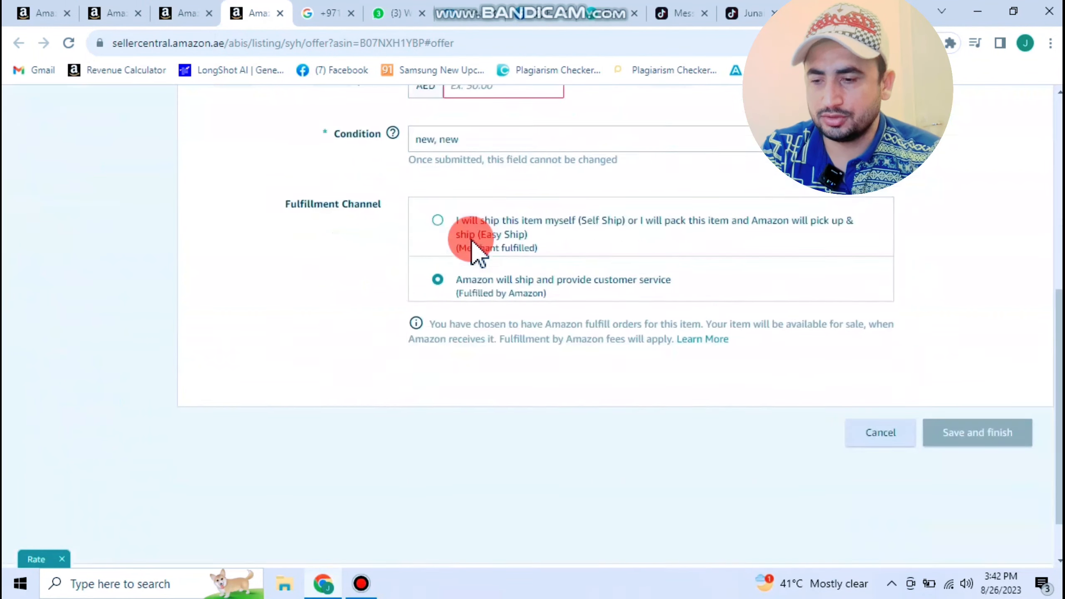
pyautogui.scroll(6, 475, 250)
pyautogui.scroll(-6, 474, 252)
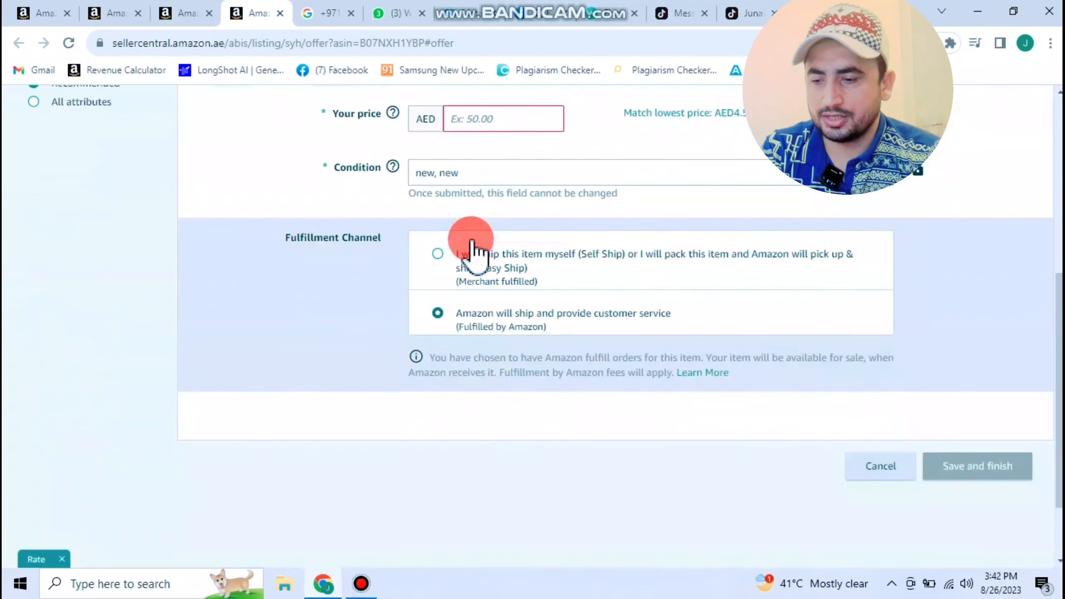
pyautogui.click(439, 157)
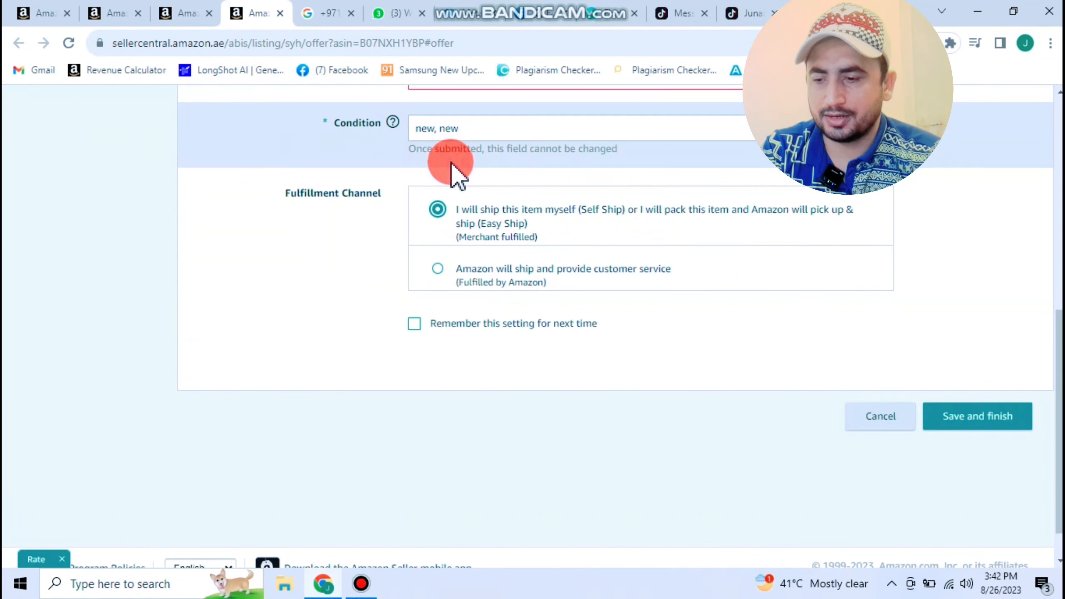
pyautogui.scroll(6, 535, 235)
pyautogui.click(503, 299)
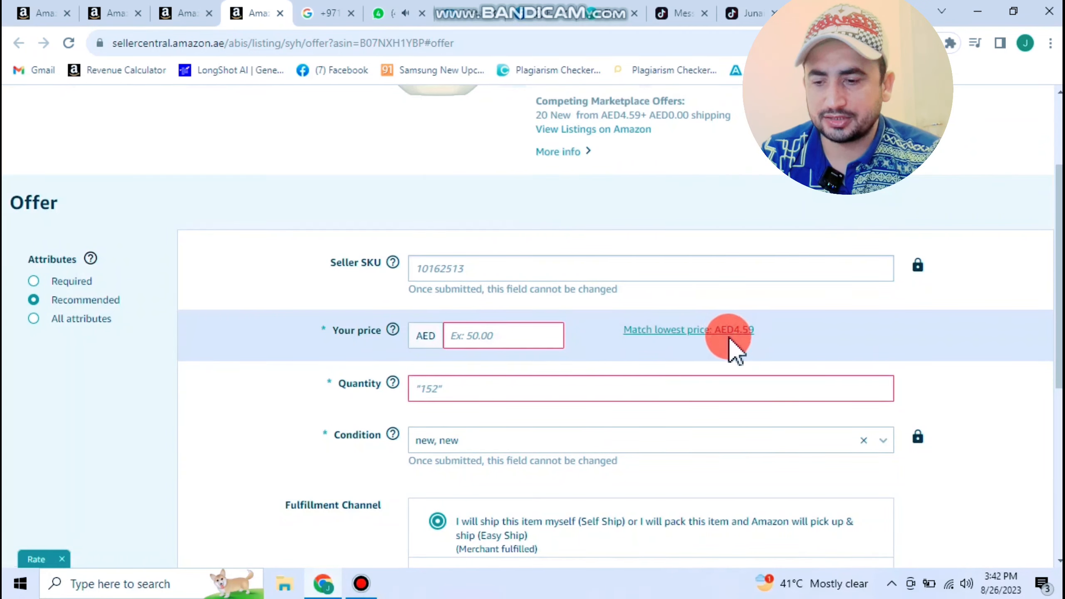
# - Enter price AED 20 and quantity 5, keep Self Ship, and save and finish the Vaseline offer
pyautogui.click(511, 335)
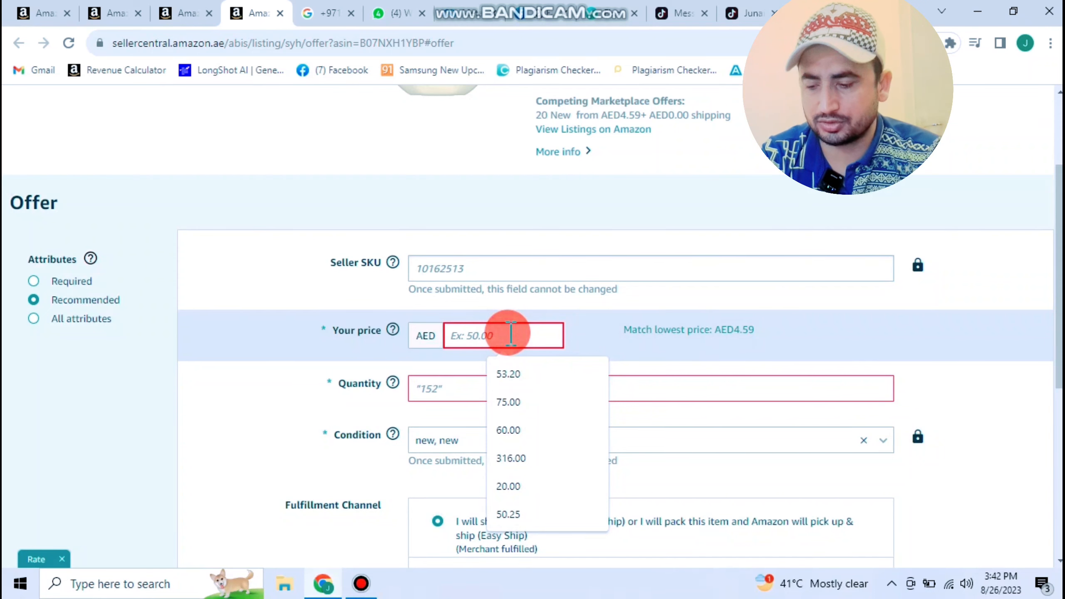
pyautogui.write('20')
pyautogui.scroll(-3, 499, 340)
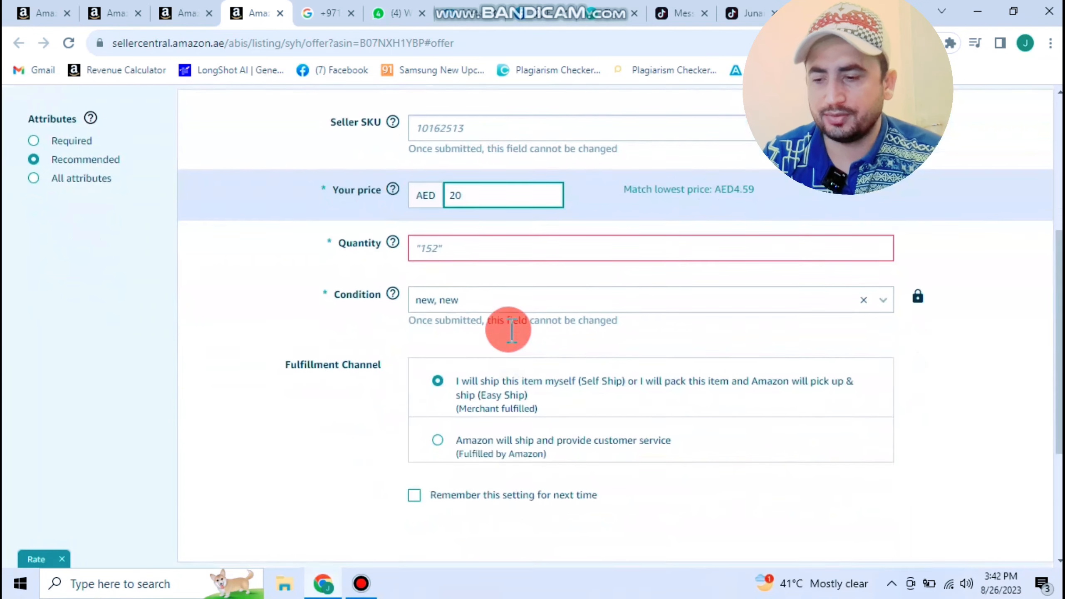
pyautogui.click(449, 237)
pyautogui.write('5')
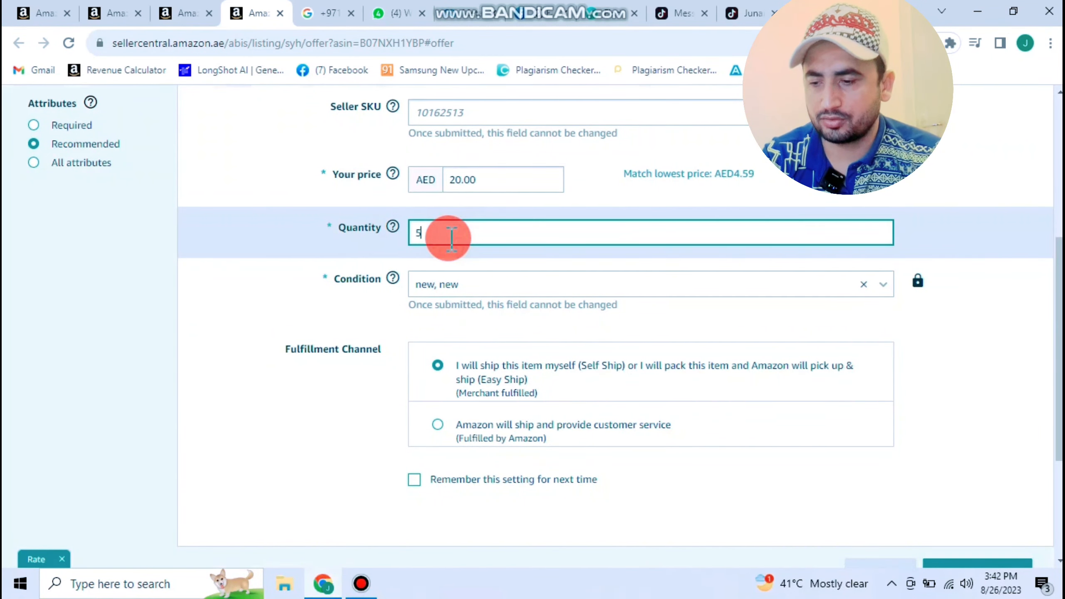
pyautogui.click(469, 290)
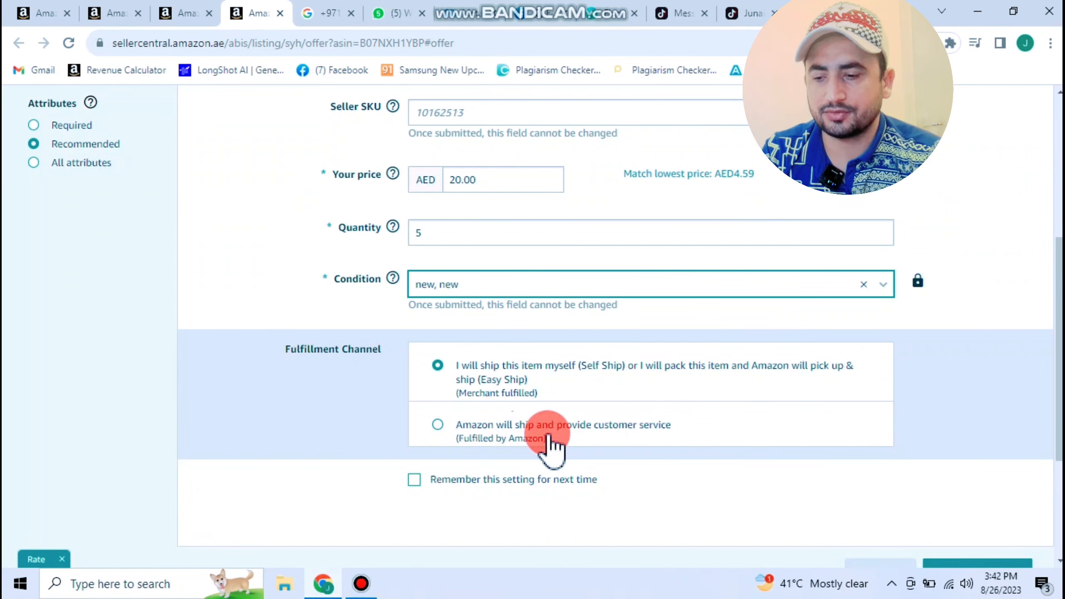
pyautogui.click(504, 374)
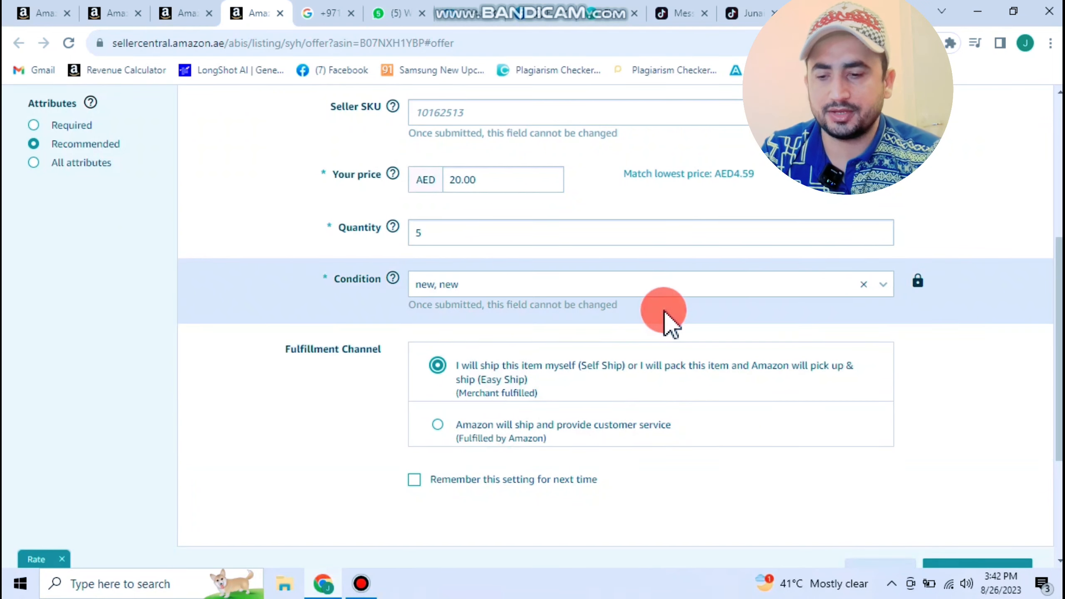
pyautogui.scroll(-3, 665, 316)
pyautogui.click(960, 417)
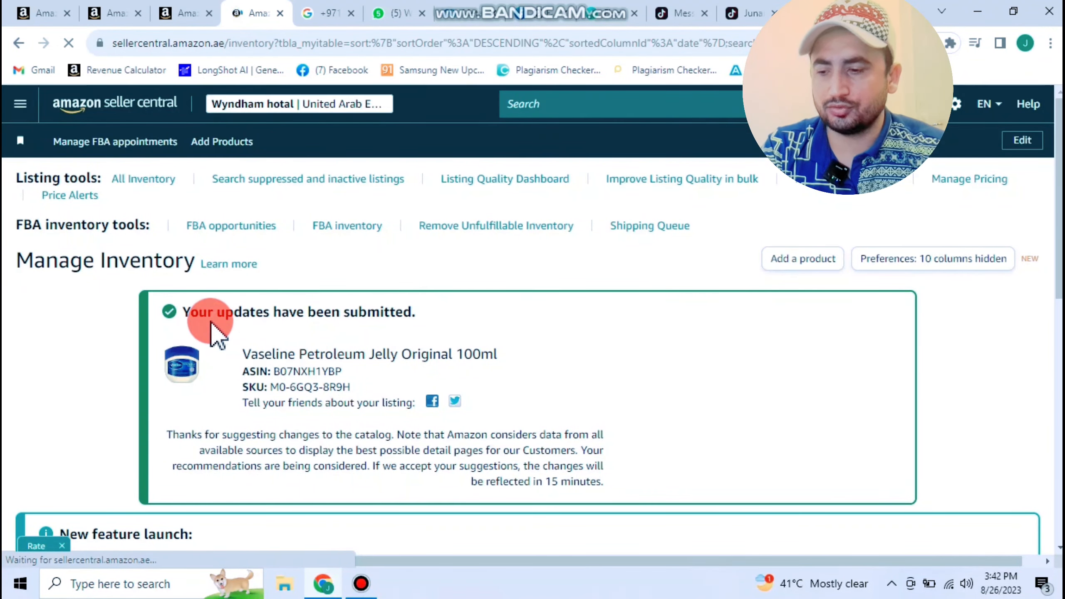
# - Switch between the Seller Central tabs and close an extra duplicate inventory tab
pyautogui.scroll(-10, 428, 343)
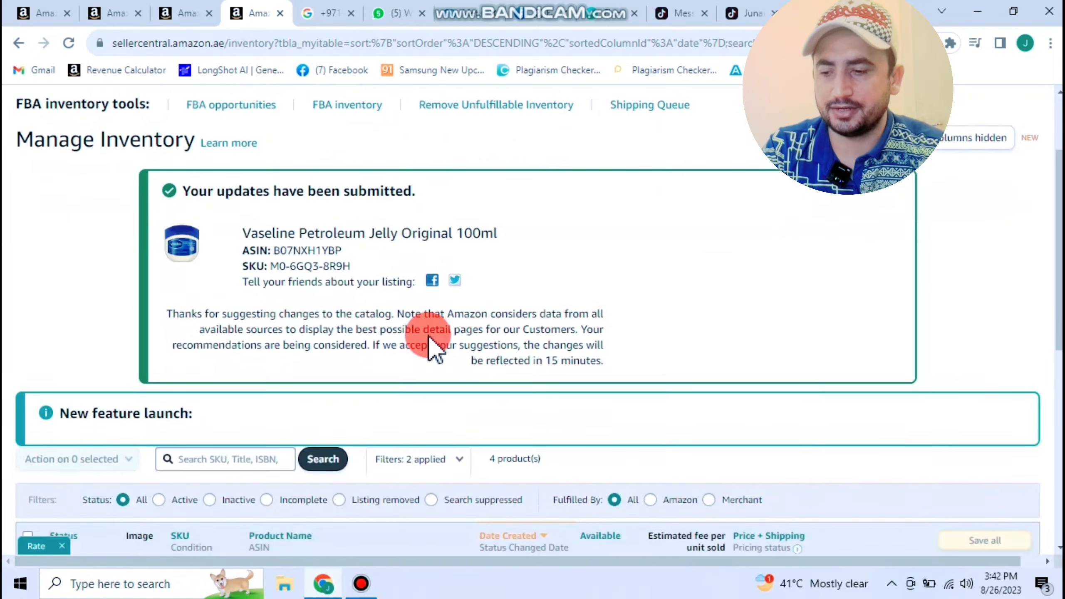
pyautogui.scroll(4, 403, 254)
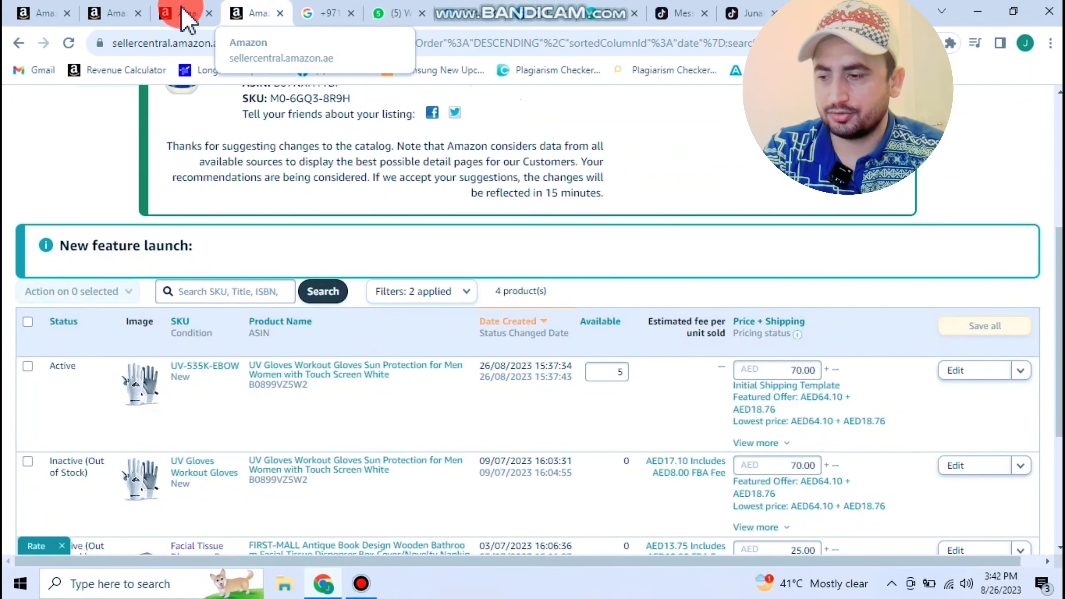
pyautogui.click(55, 9)
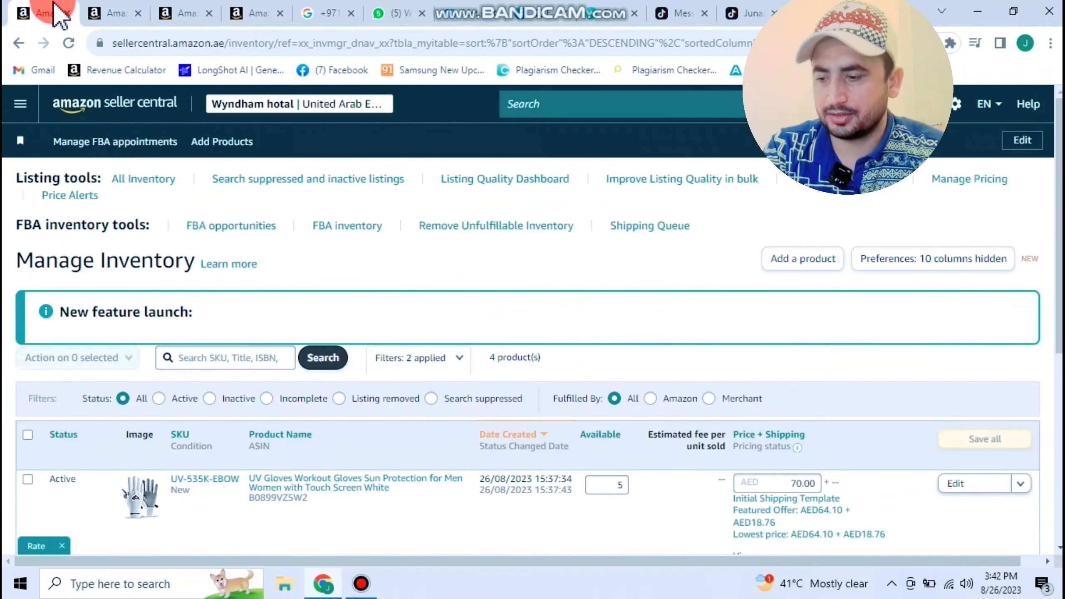
pyautogui.click(269, 14)
pyautogui.click(273, 14)
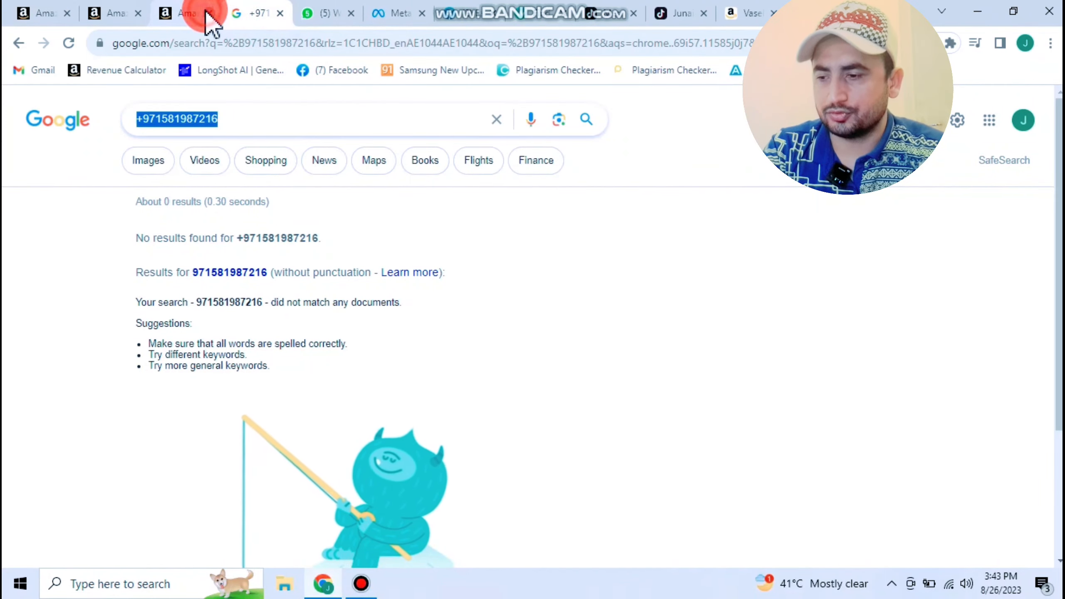
# - Close the remaining duplicate tabs and go to Inventory > Manage All Inventory
pyautogui.click(209, 14)
pyautogui.click(138, 13)
pyautogui.click(39, 13)
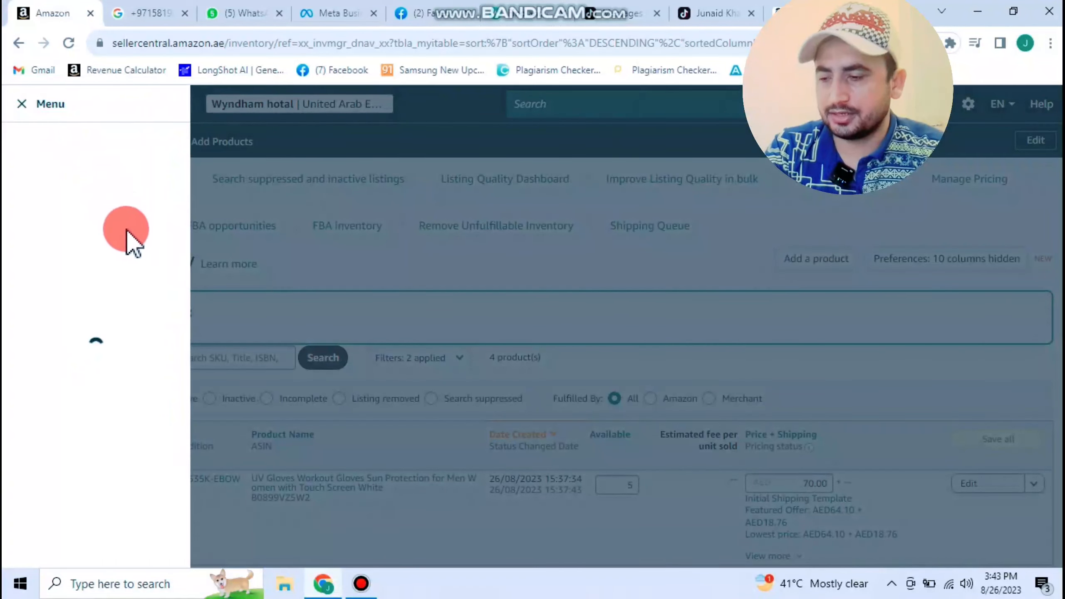
pyautogui.moveTo(144, 176)
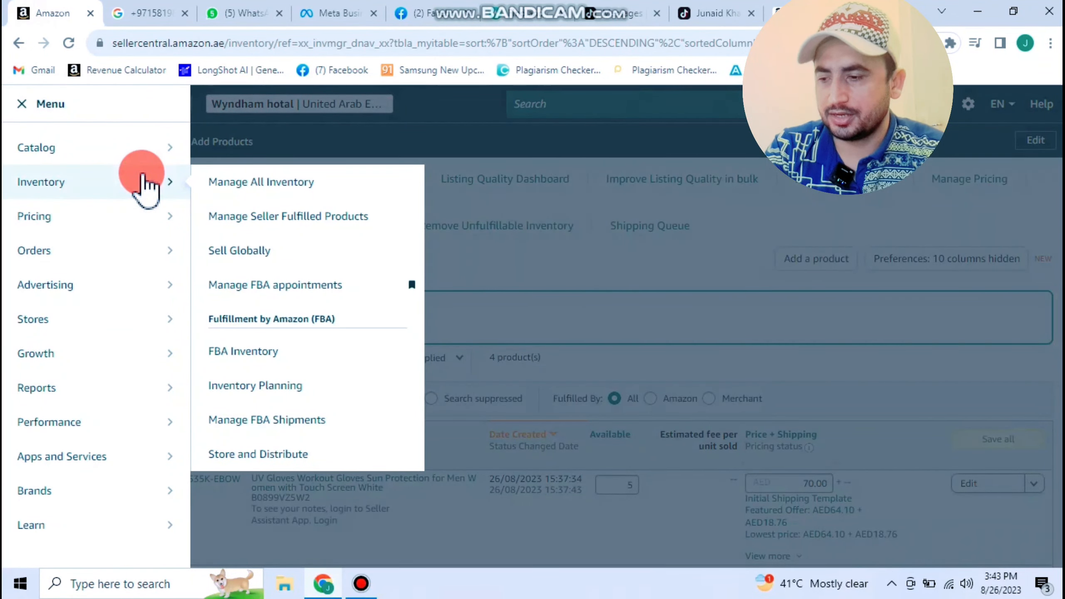
pyautogui.click(265, 185)
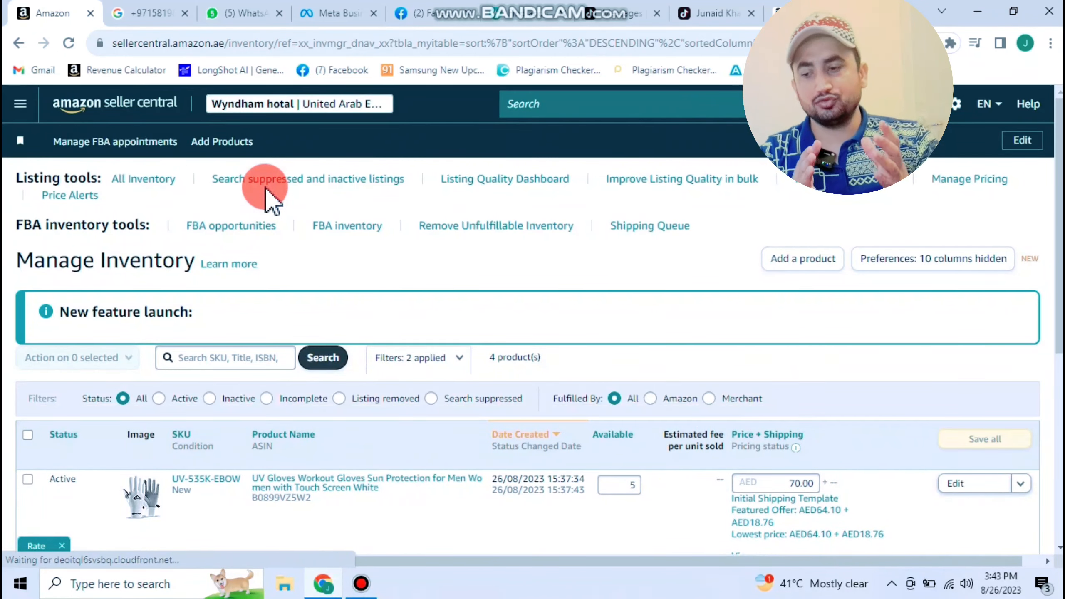
# - Highlight the Active and Inactive status labels, then reload the inventory list to show new listings
pyautogui.scroll(-3, 266, 176)
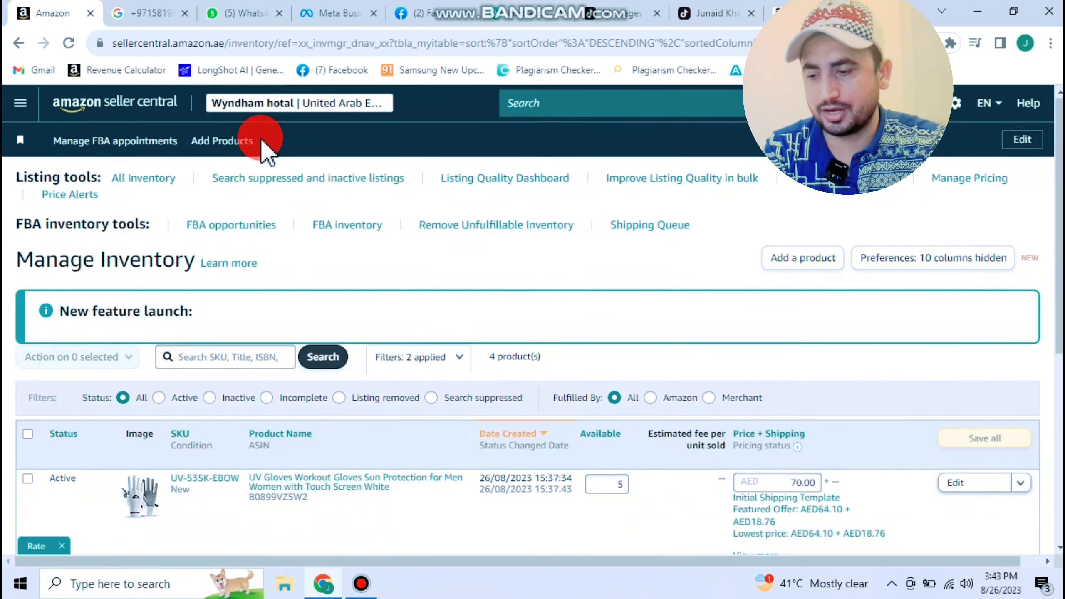
pyautogui.moveTo(65, 356); pyautogui.dragTo(52, 323)
pyautogui.moveTo(91, 429); pyautogui.dragTo(43, 407)
pyautogui.click(91, 445)
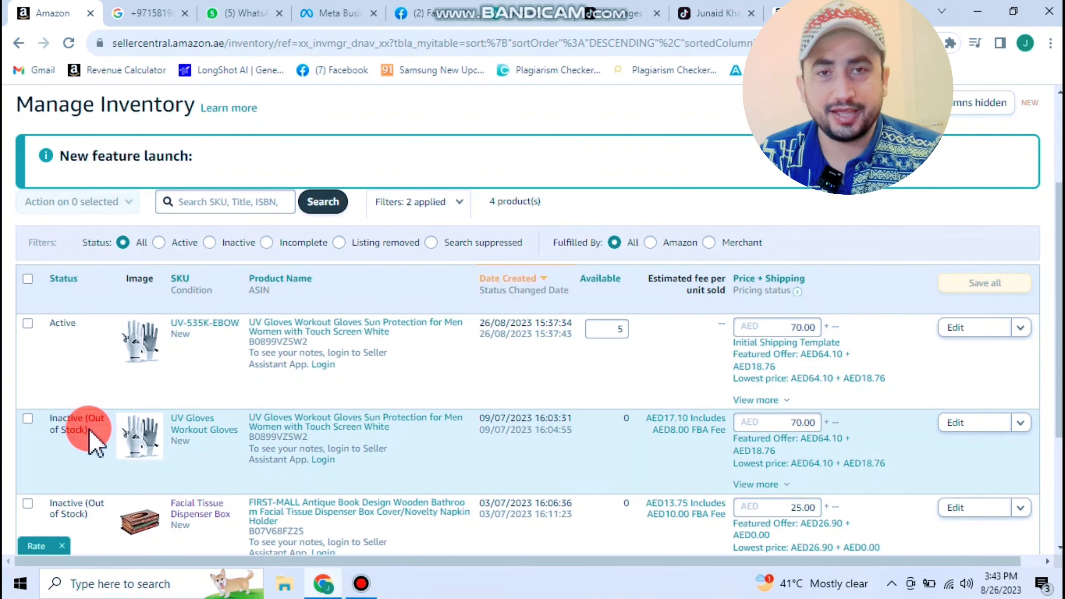
pyautogui.moveTo(75, 323); pyautogui.dragTo(51, 322)
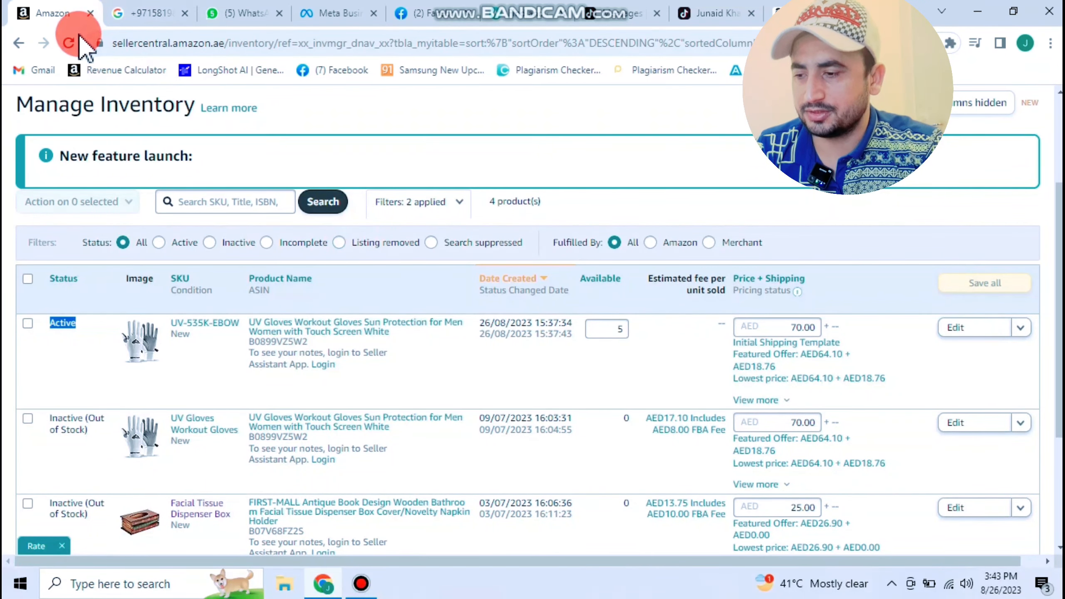
pyautogui.click(68, 42)
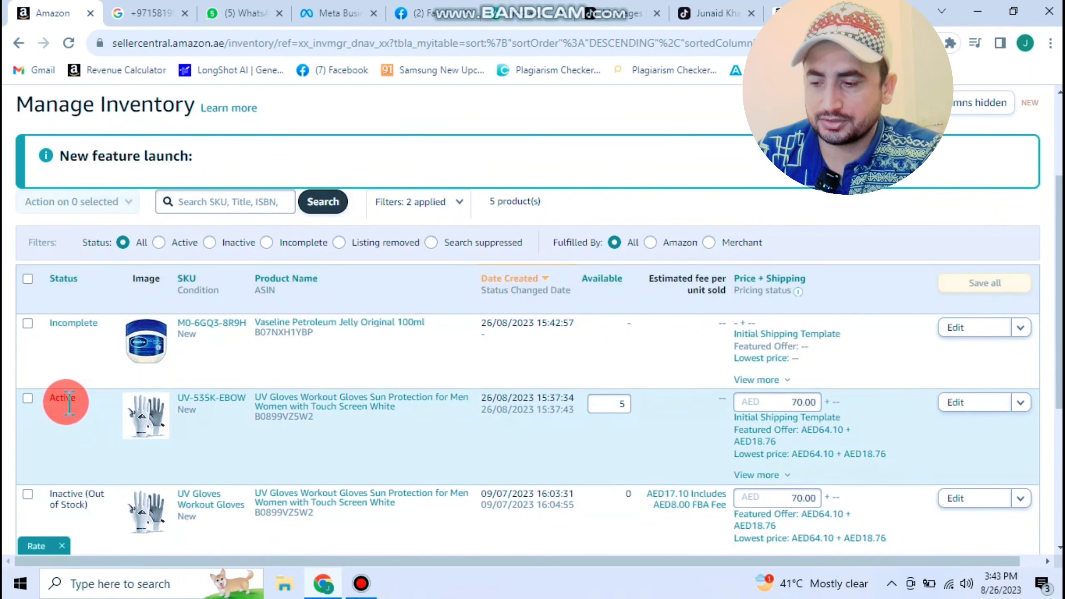
pyautogui.click(75, 326)
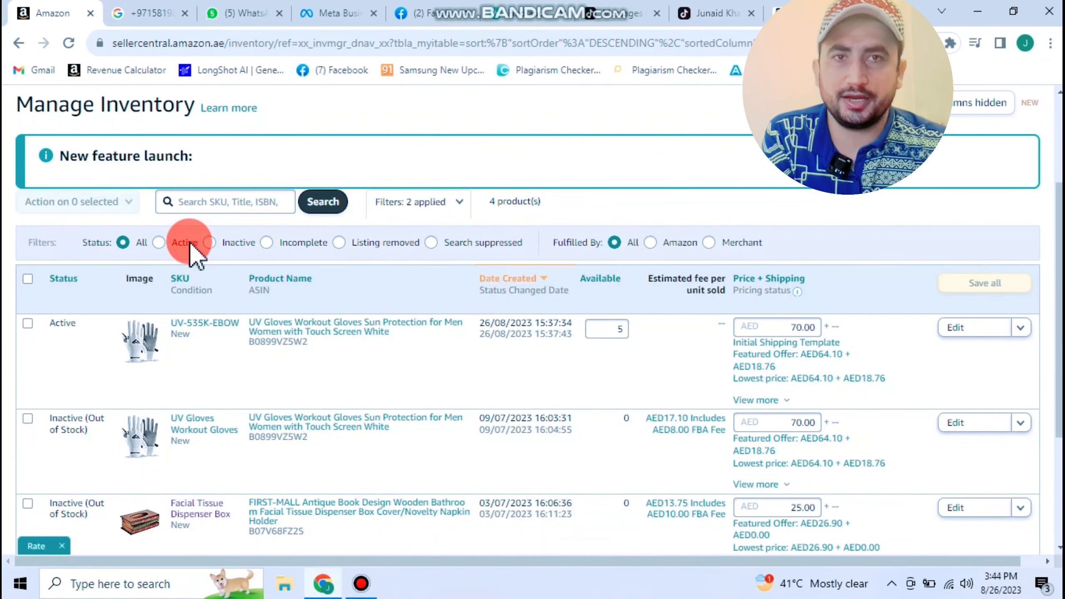
pyautogui.click(68, 43)
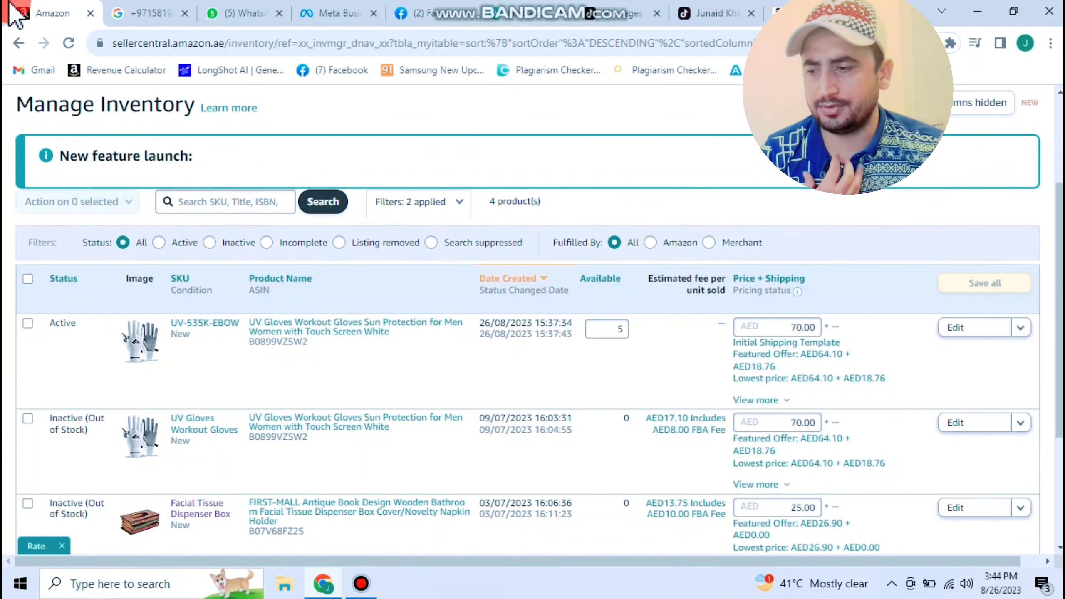
pyautogui.click(70, 42)
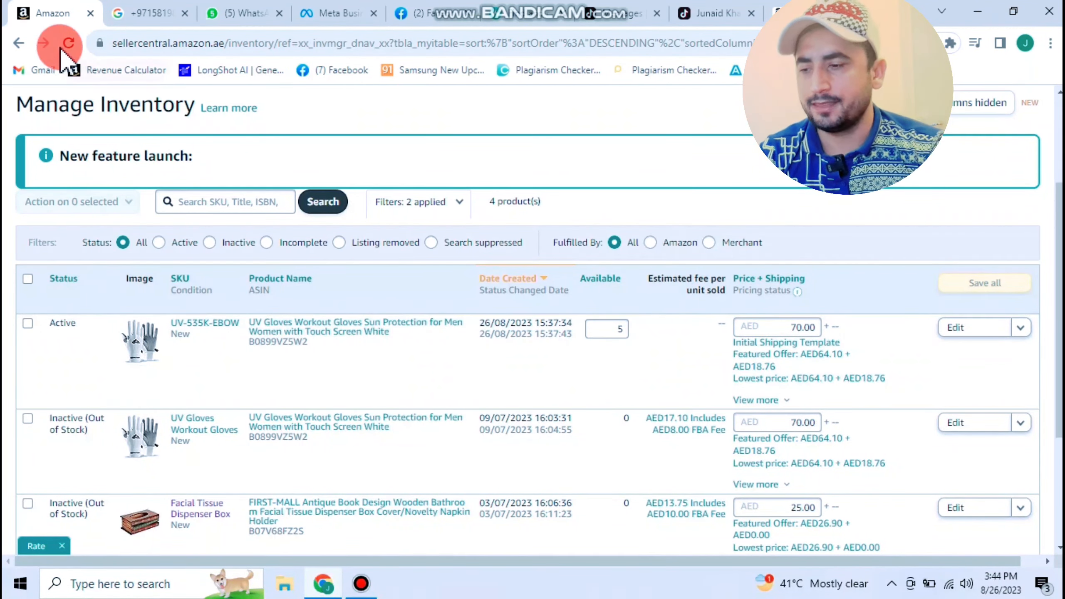
pyautogui.click(69, 43)
pyautogui.click(164, 196)
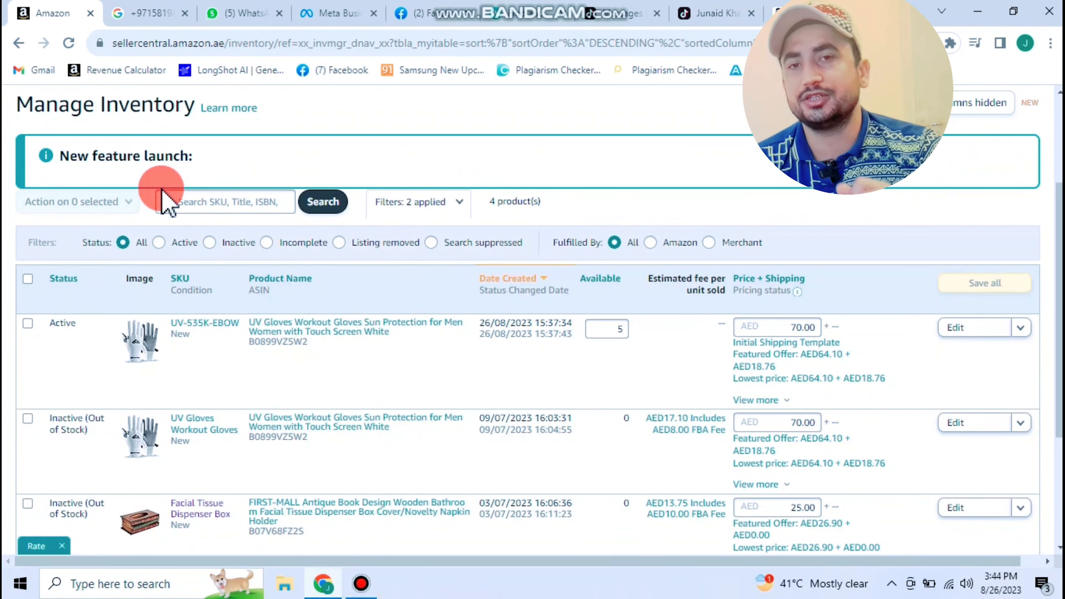
pyautogui.click(69, 43)
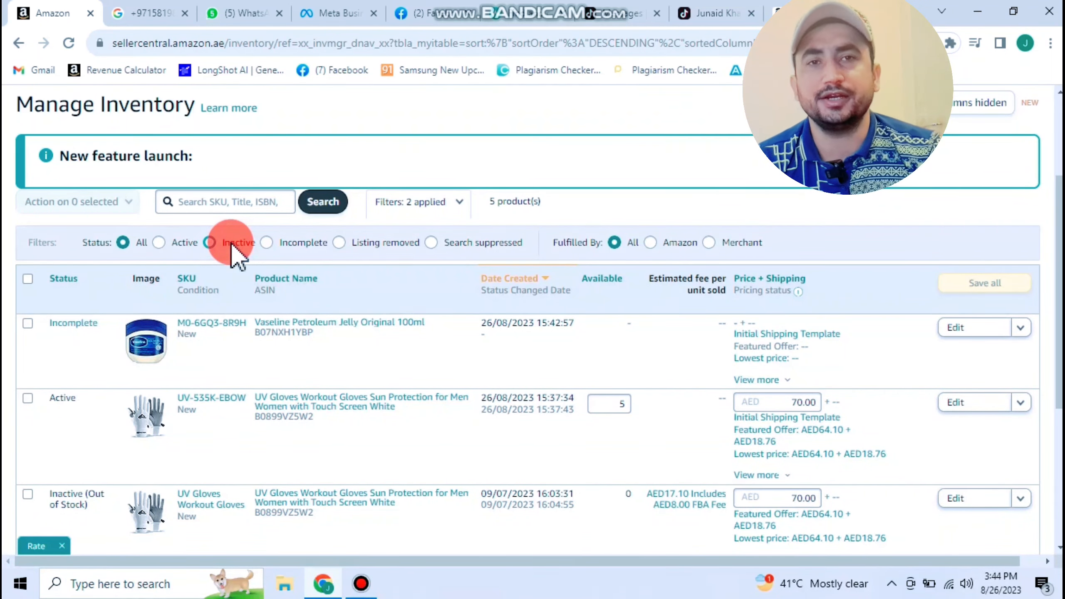
# - Reload the inventory list twice, then switch to the Amazon.ae Vaseline Original 100ml product page
pyautogui.click(69, 42)
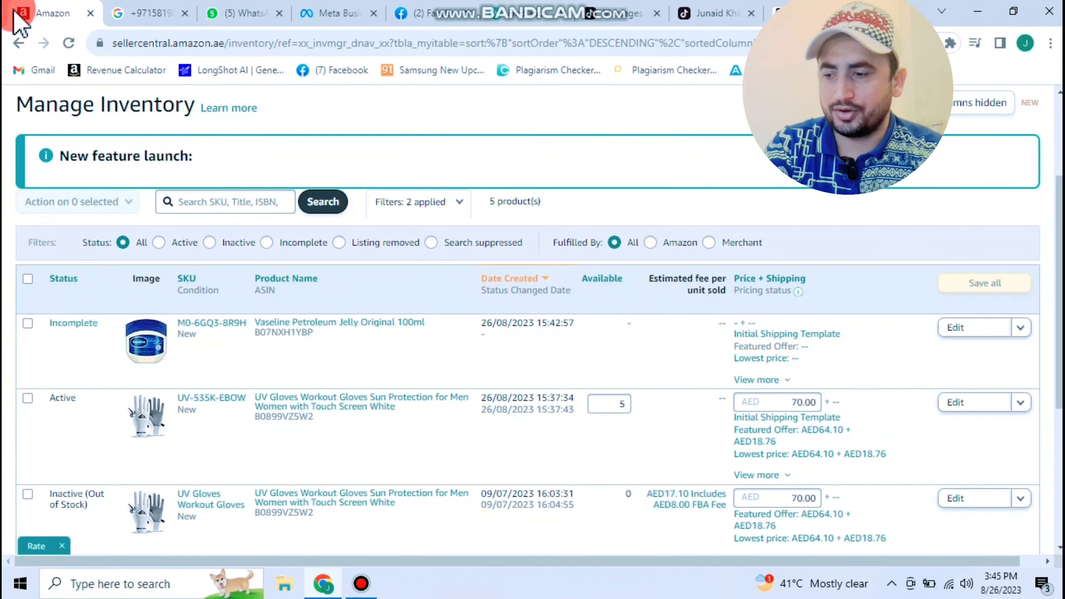
pyautogui.click(69, 43)
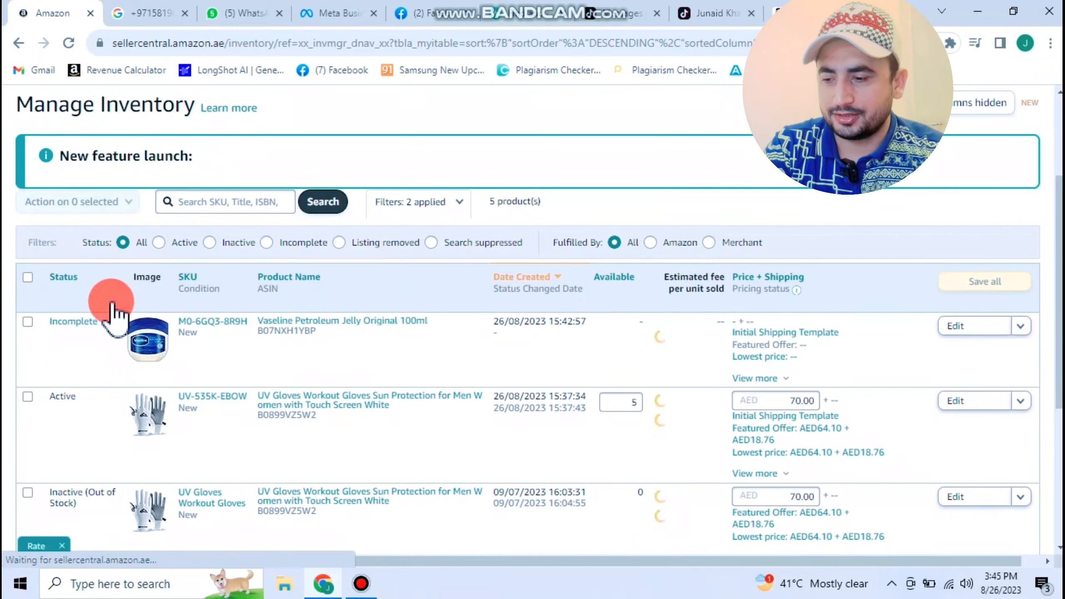
pyautogui.click(775, 7)
pyautogui.scroll(-10, 254, 281)
# - Browse Amazon.ae's All menu, account page, Best Sellers and Cart, then return to the home page
pyautogui.click(222, 178)
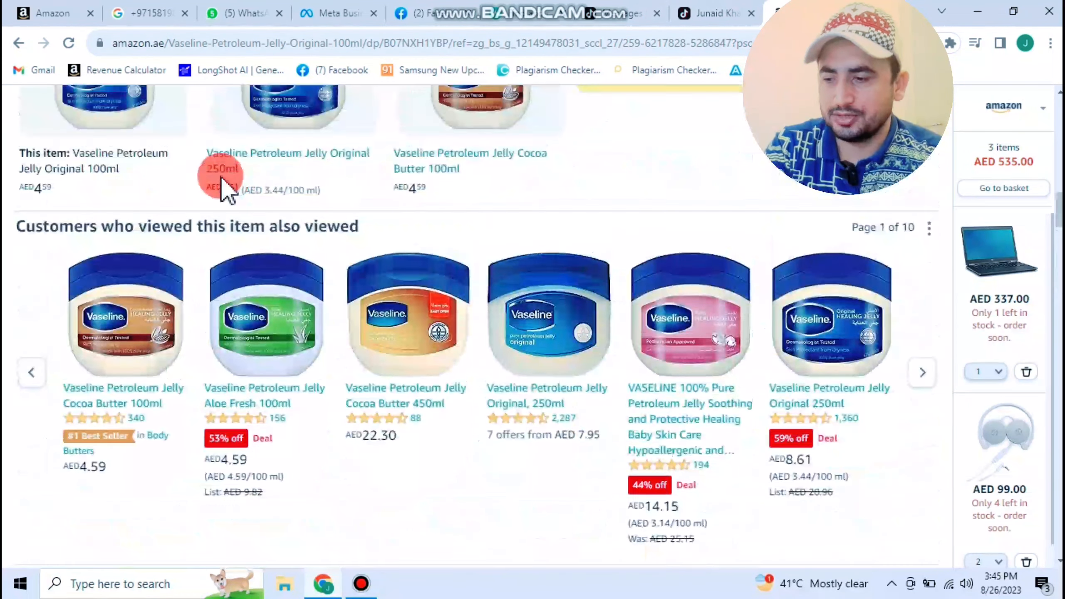
pyautogui.scroll(10, 202, 188)
pyautogui.click(40, 145)
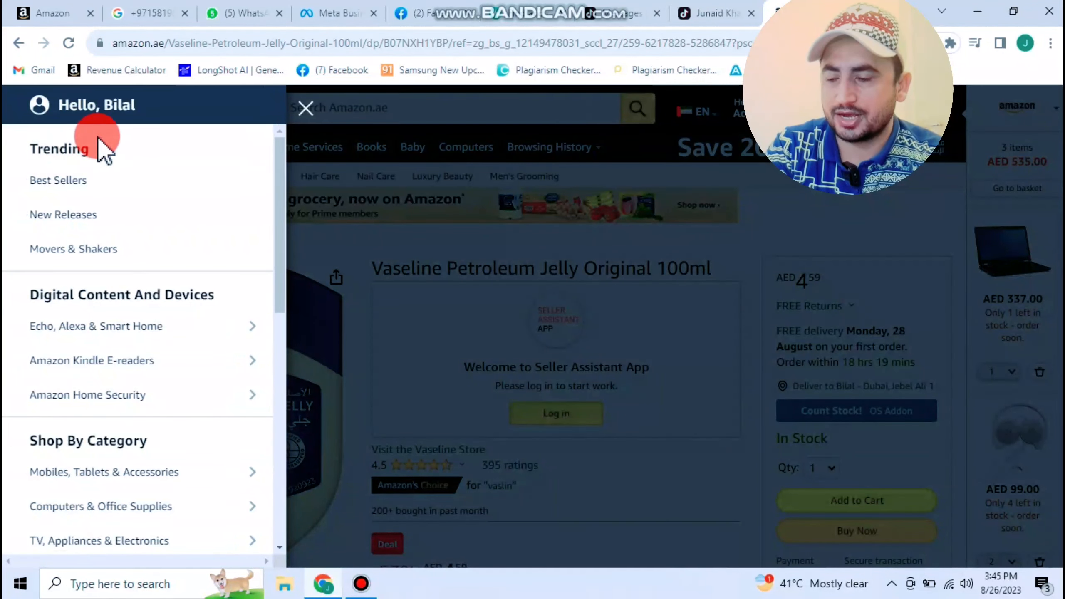
pyautogui.click(156, 110)
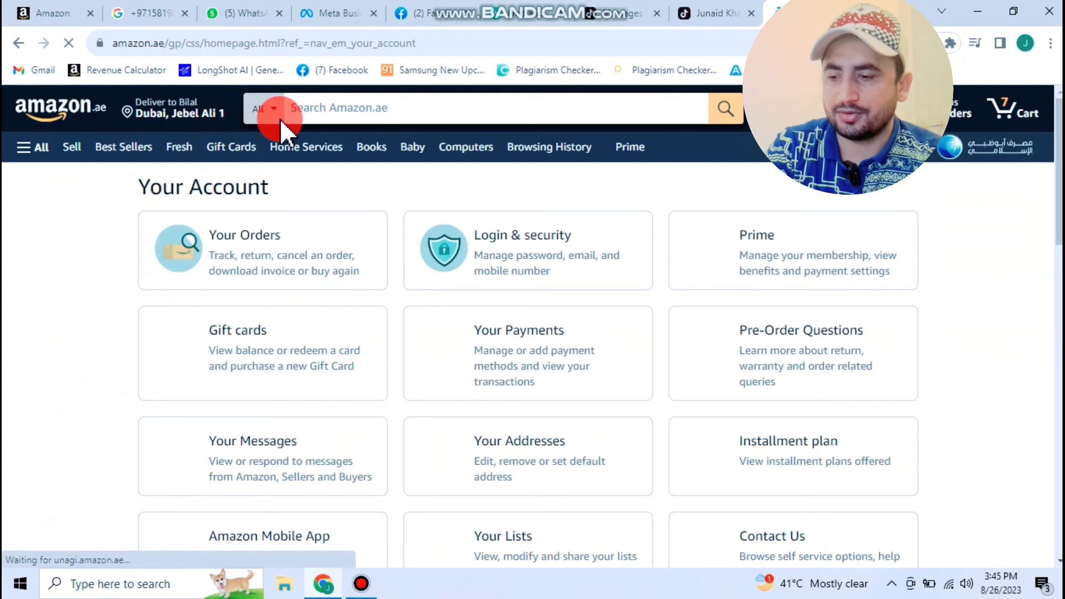
pyautogui.click(117, 155)
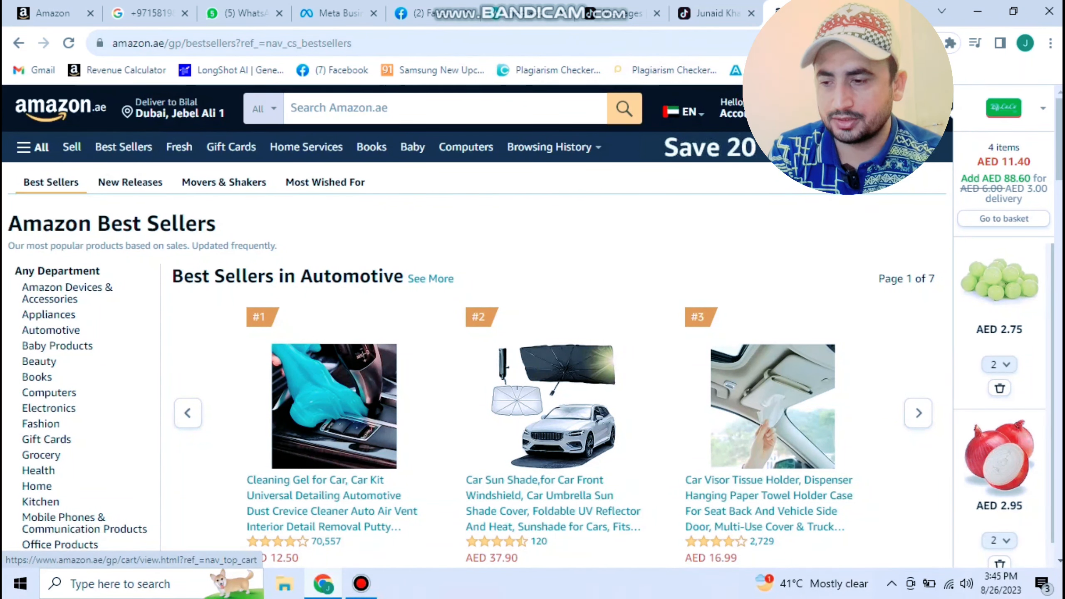
pyautogui.click(929, 110)
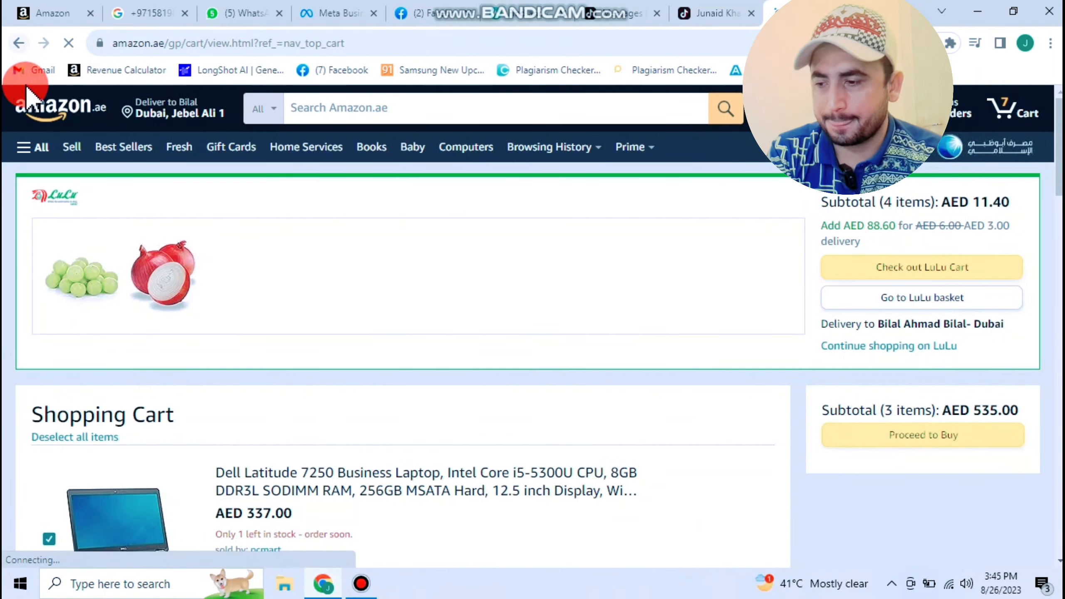
pyautogui.click(69, 108)
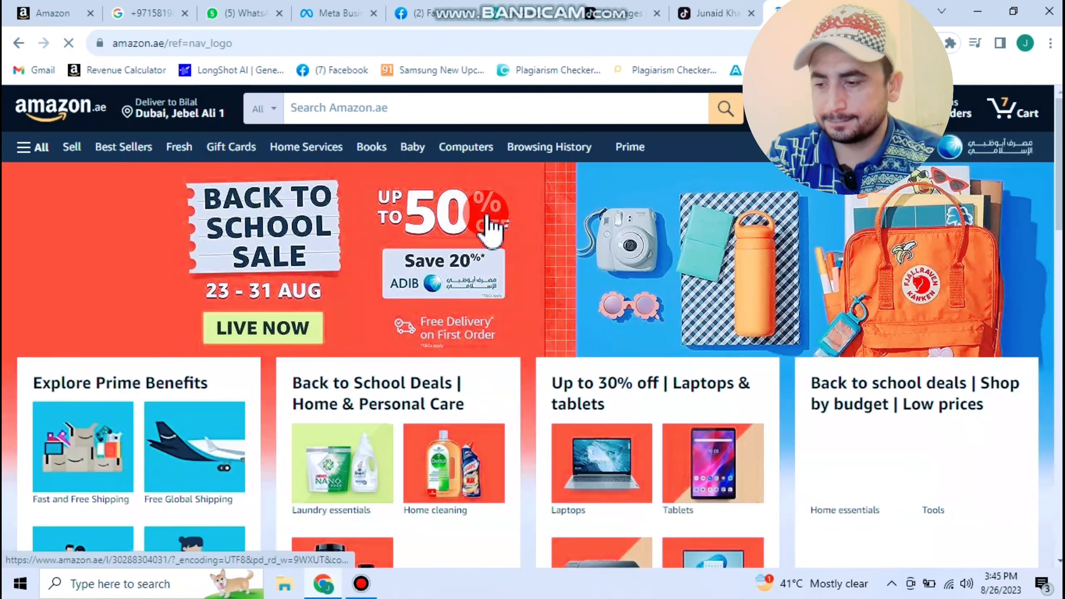
# - Return to Seller Central's Manage Inventory and reload it to check the Vaseline listing
pyautogui.scroll(-5, 492, 220)
pyautogui.click(480, 224)
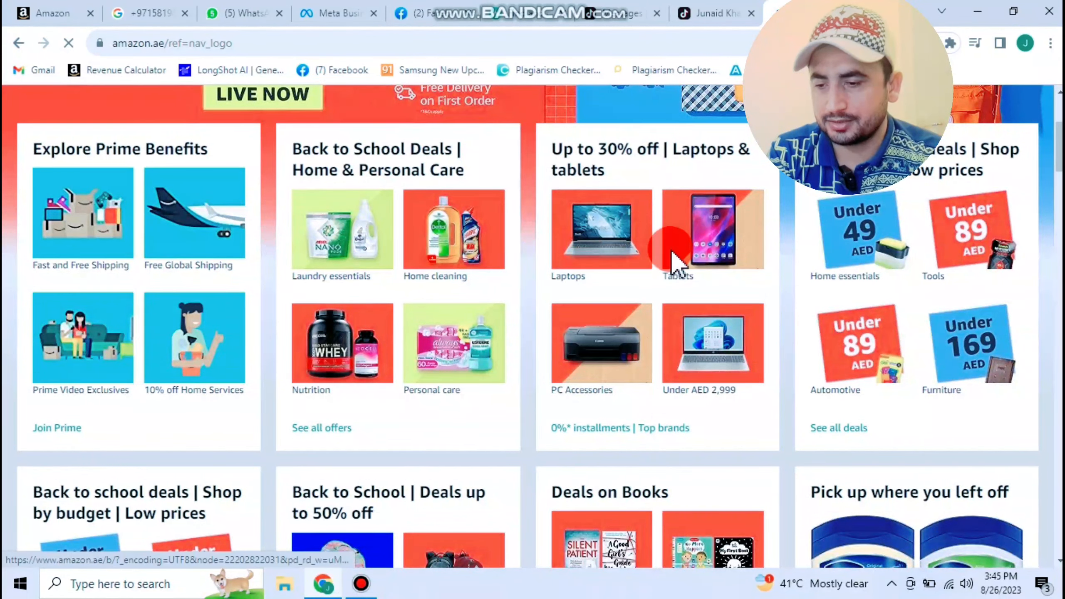
pyautogui.scroll(-2, 674, 268)
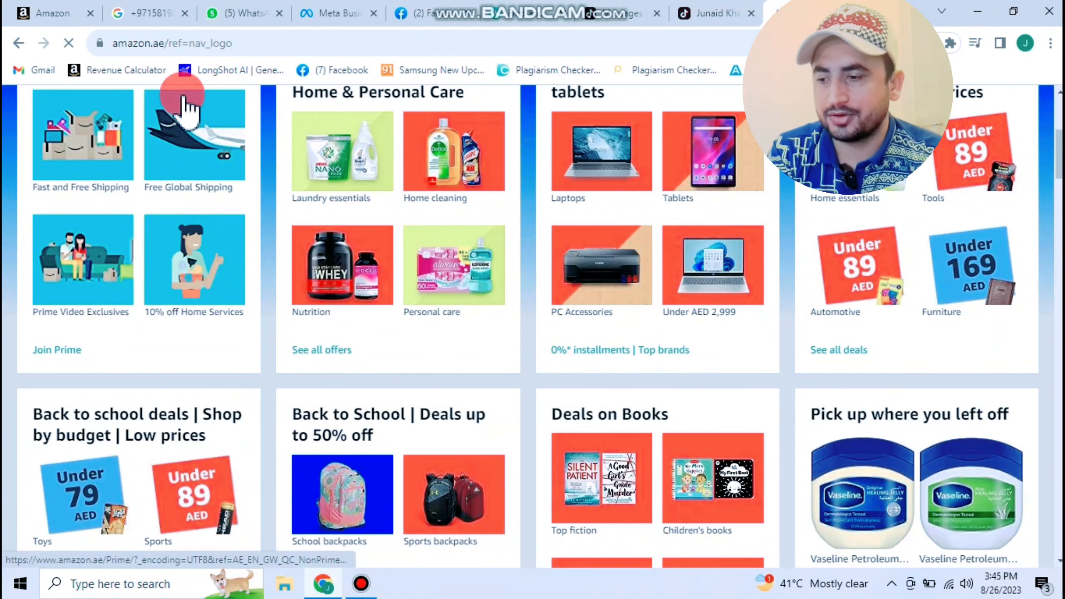
pyautogui.click(54, 16)
pyautogui.click(69, 42)
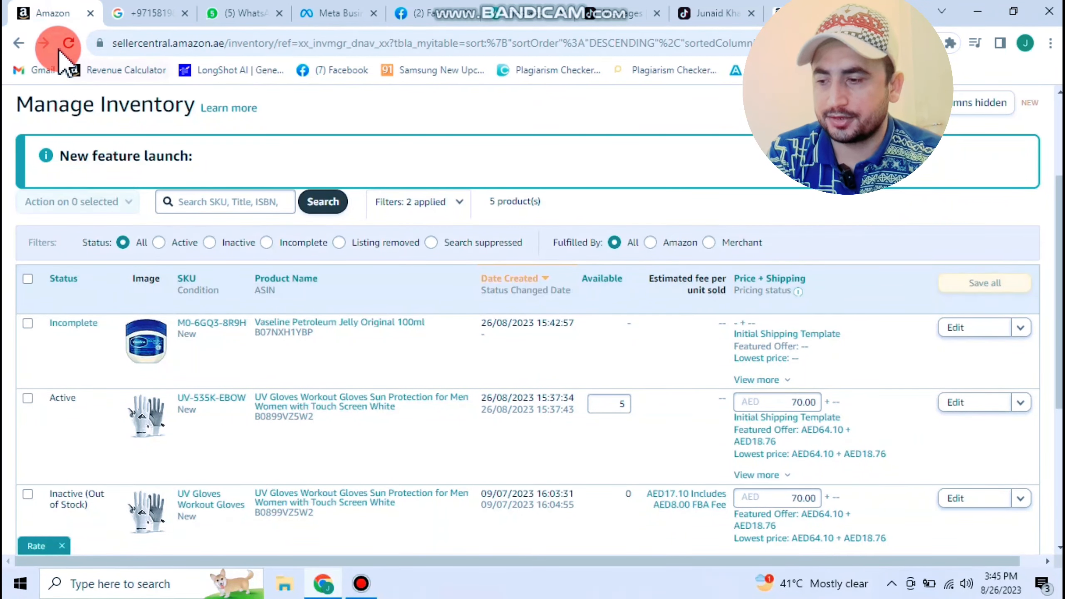
pyautogui.click(143, 83)
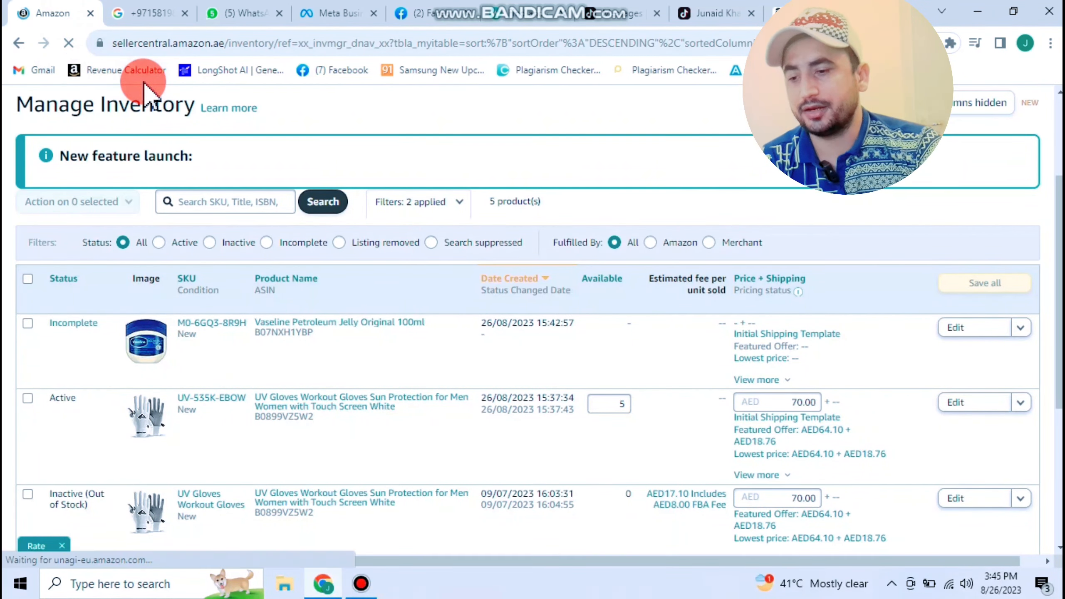